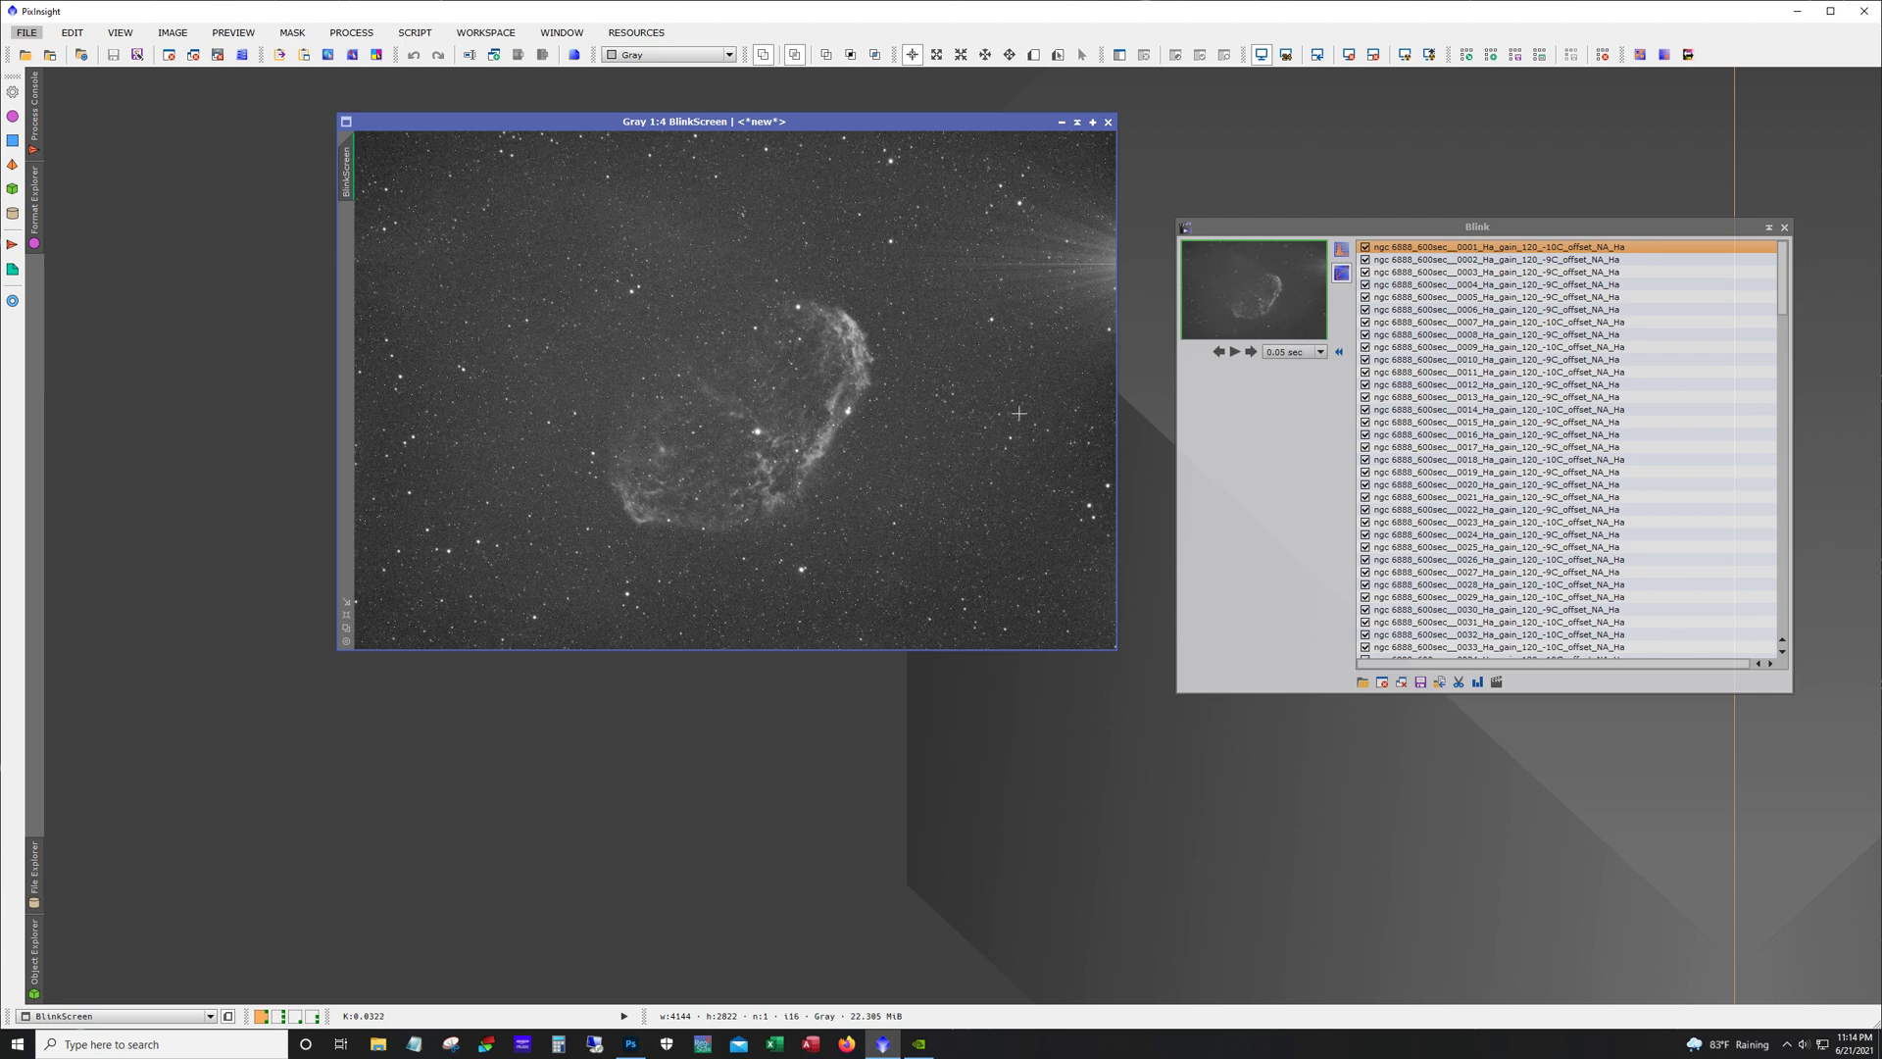
click(1485, 251)
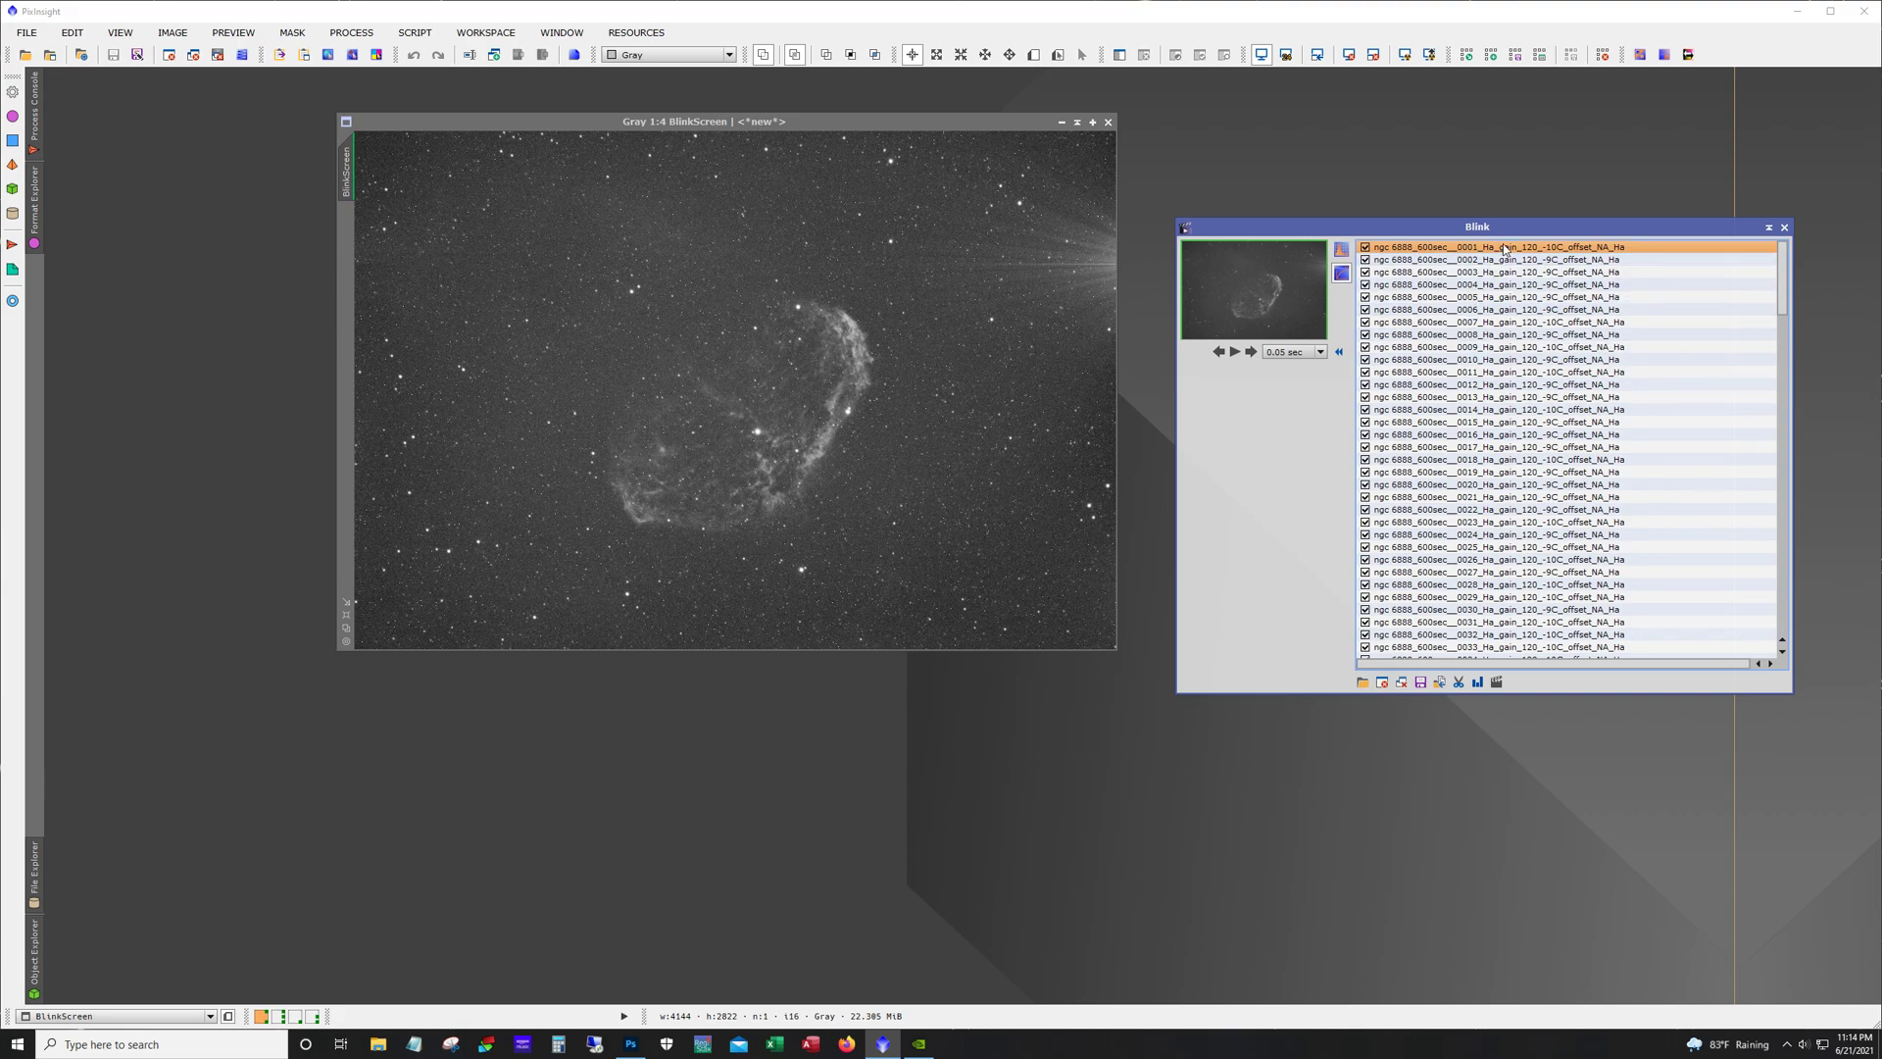
Blink down through the Ha frames into the OIII frames, then back up to the first Ha frame.
key(Down)
key(Down)
key(Down)
key(Down)
key(Down)
key(Down)
key(Down)
key(Down)
key(Down)
key(Down)
key(Down)
key(Down)
key(Down)
key(Down)
key(Down)
key(Down)
key(Down)
key(Down)
key(Down)
key(Down)
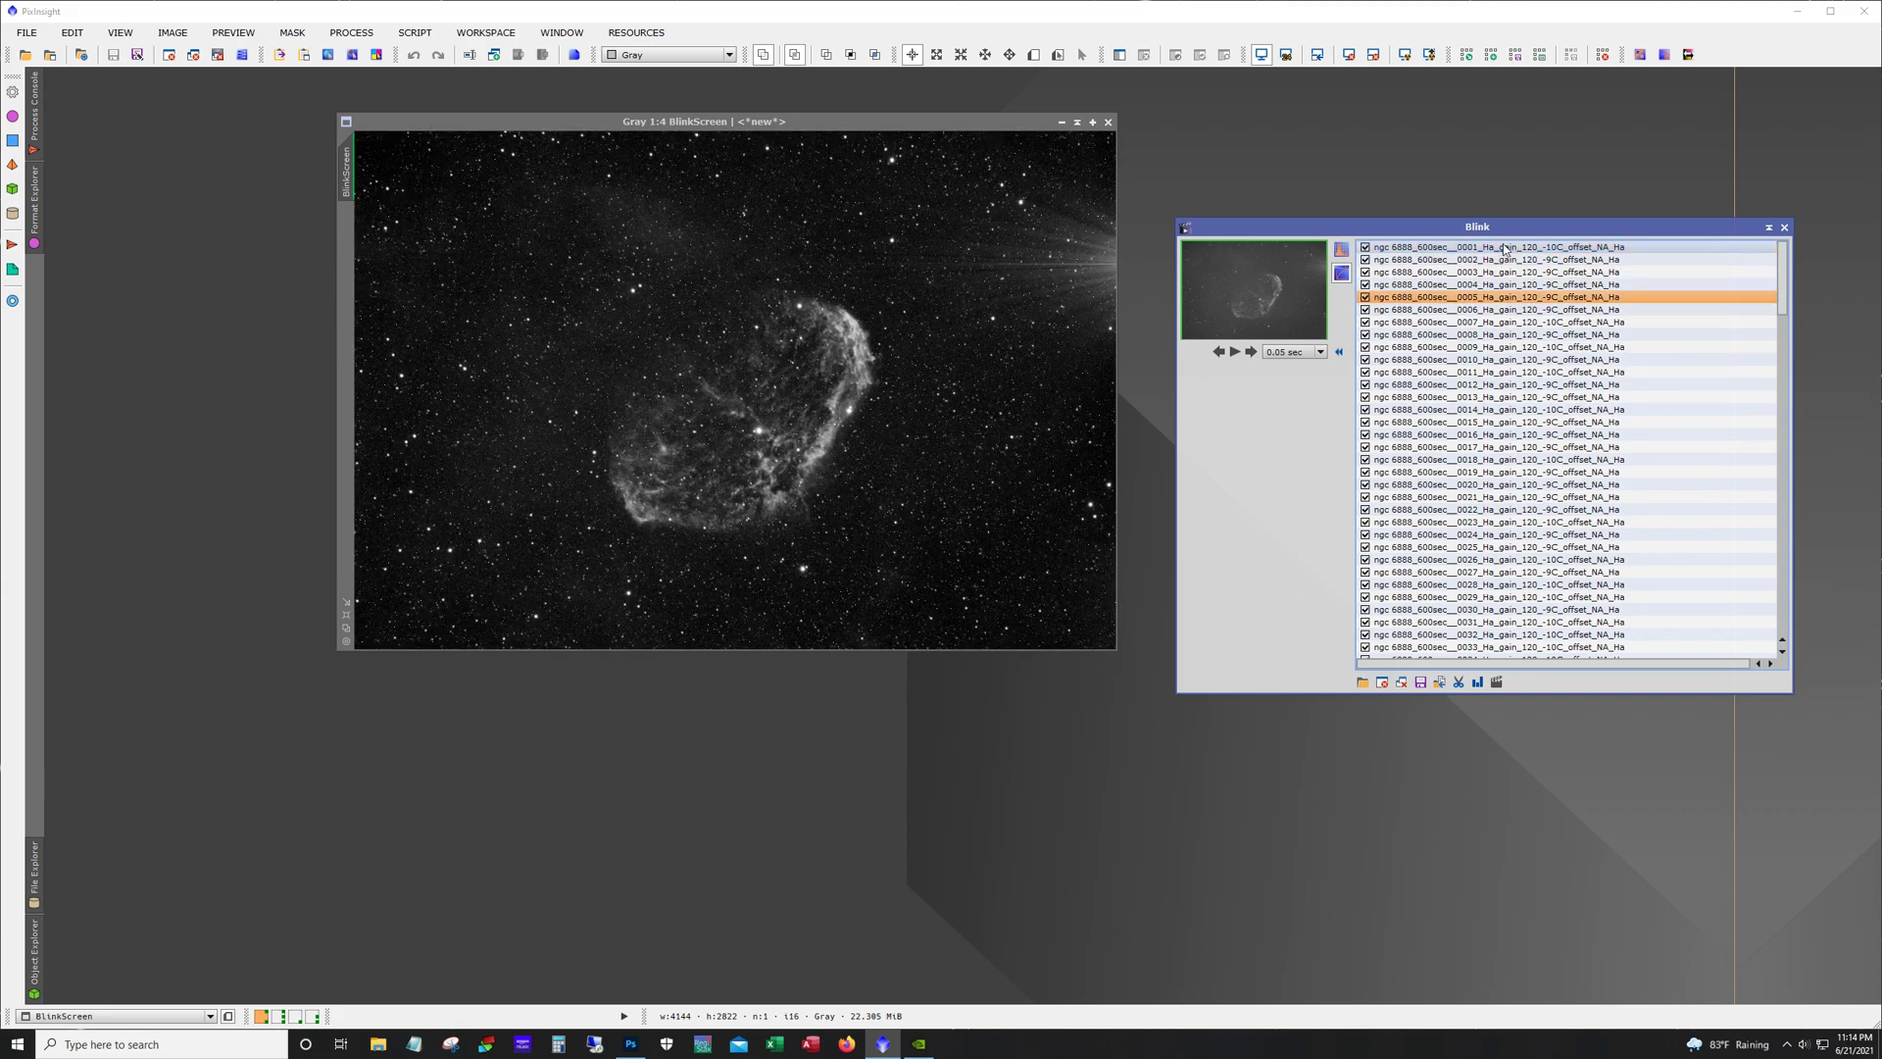
key(Down)
key(Down)
key(Down)
key(Down)
key(Down)
key(Down)
key(Down)
key(Down)
key(Down)
key(Down)
key(Down)
key(Down)
key(Down)
key(Down)
key(Down)
key(Down)
key(Down)
key(Down)
key(Down)
key(Down)
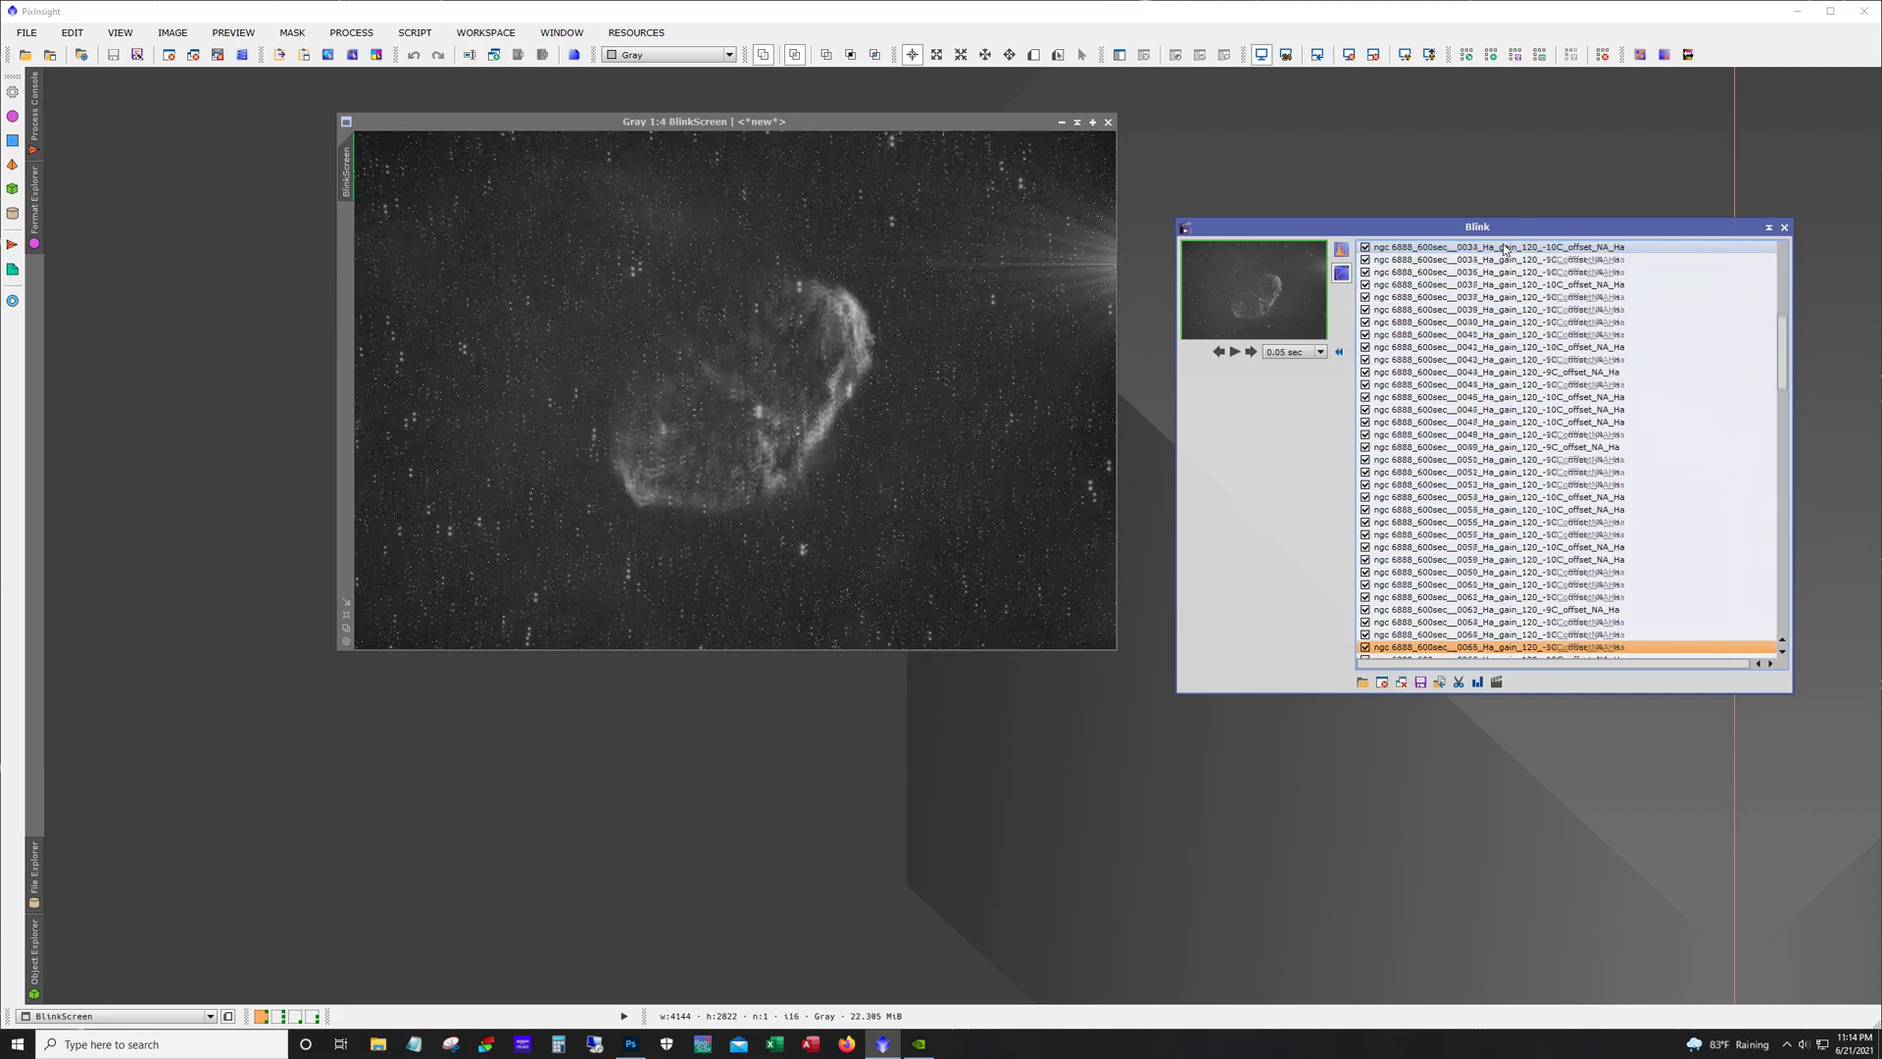
key(Down)
key(Down)
key(Down)
key(Down)
key(Down)
key(Down)
key(Down)
key(Down)
key(Down)
key(Down)
key(Down)
key(Down)
key(Down)
key(Down)
key(Down)
key(Down)
key(Down)
key(Down)
key(Down)
key(Down)
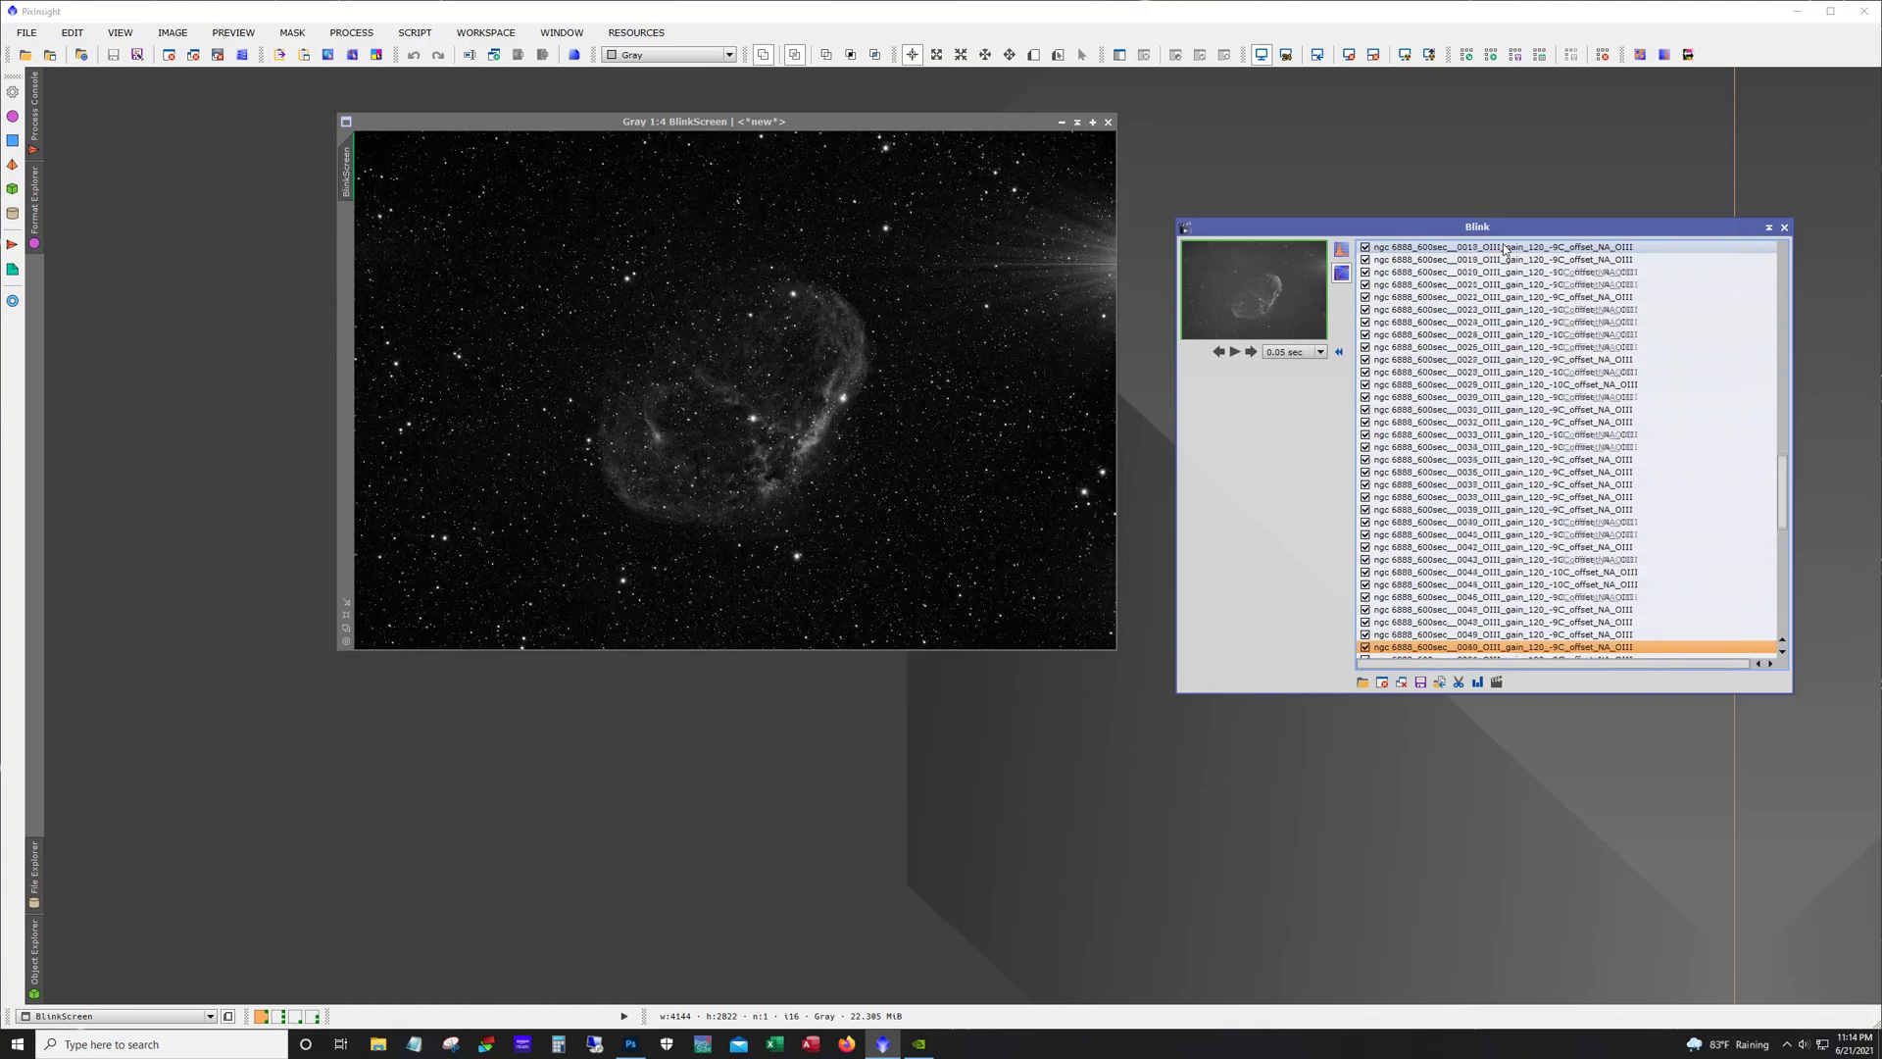
key(Down)
key(Down)
key(Down)
key(Down)
key(Down)
key(Down)
key(Down)
key(Down)
key(Down)
key(Down)
key(Down)
key(Down)
key(Down)
key(Down)
key(Down)
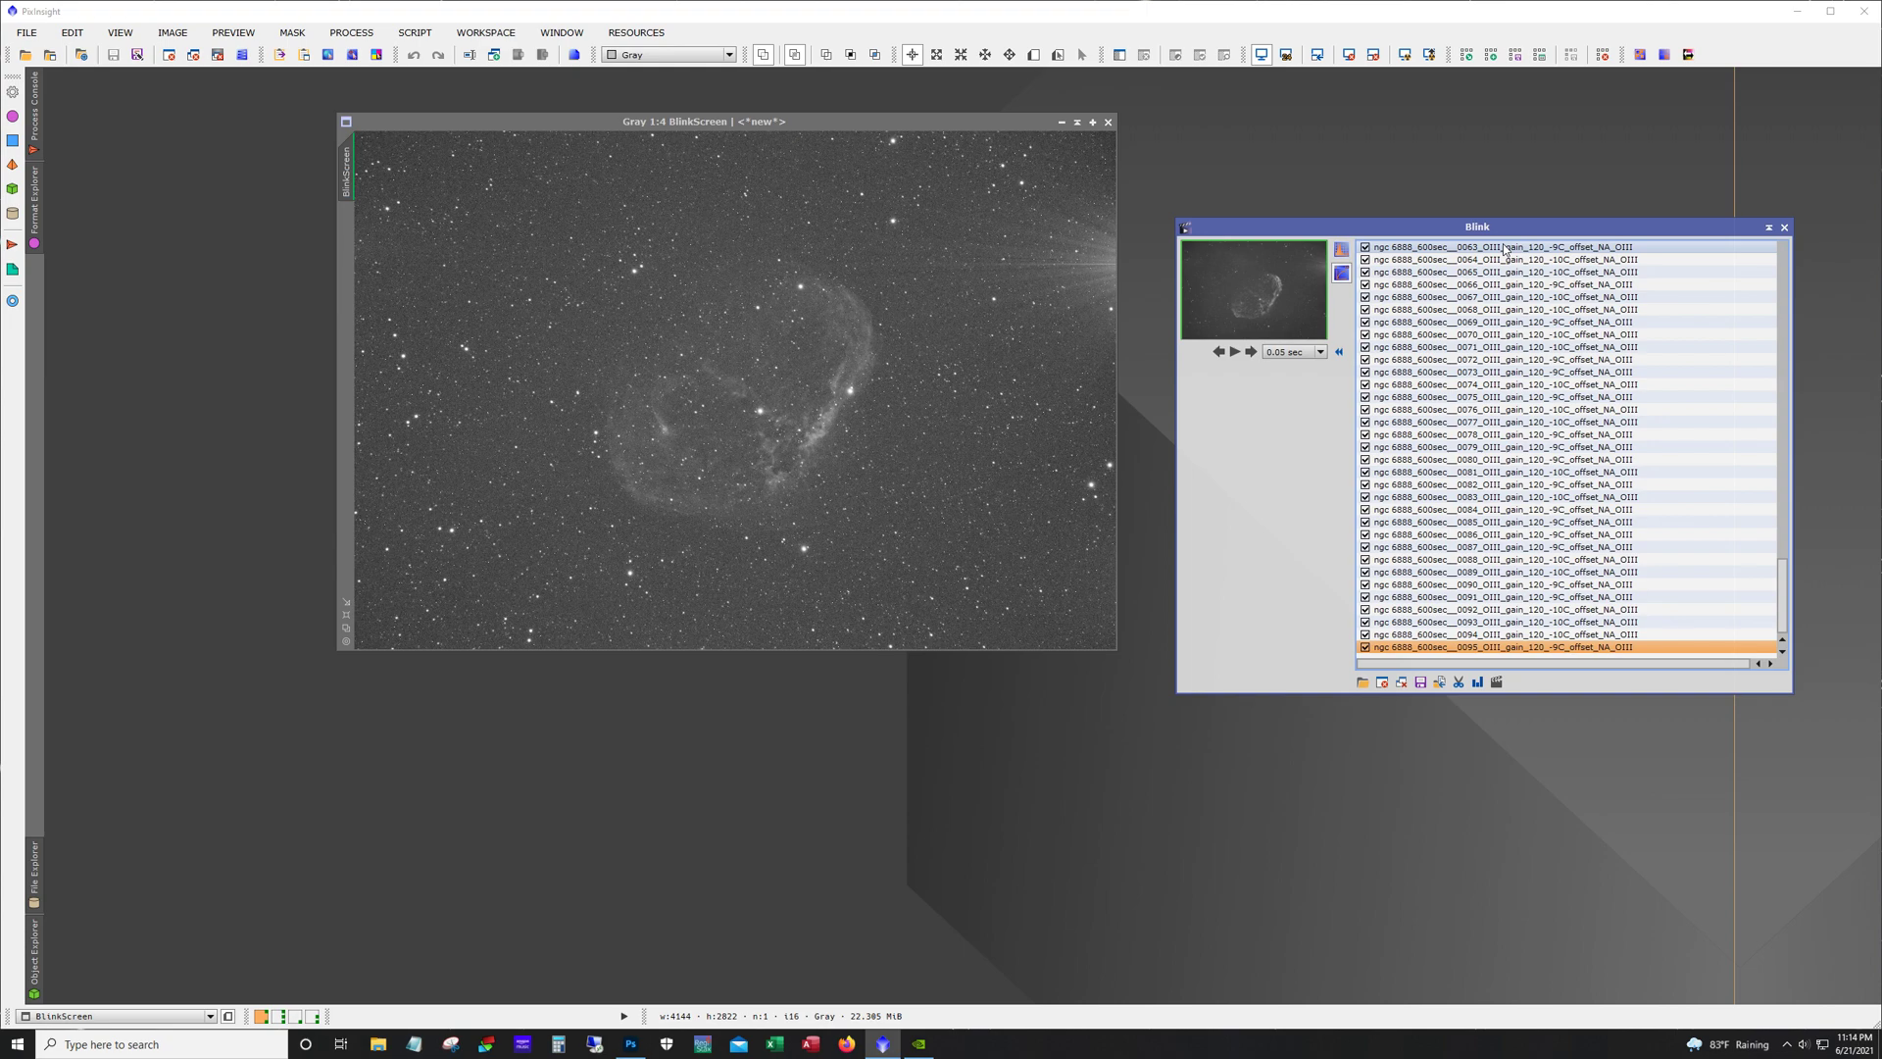
key(Up)
key(Up)
key(Up)
key(Up)
key(Up)
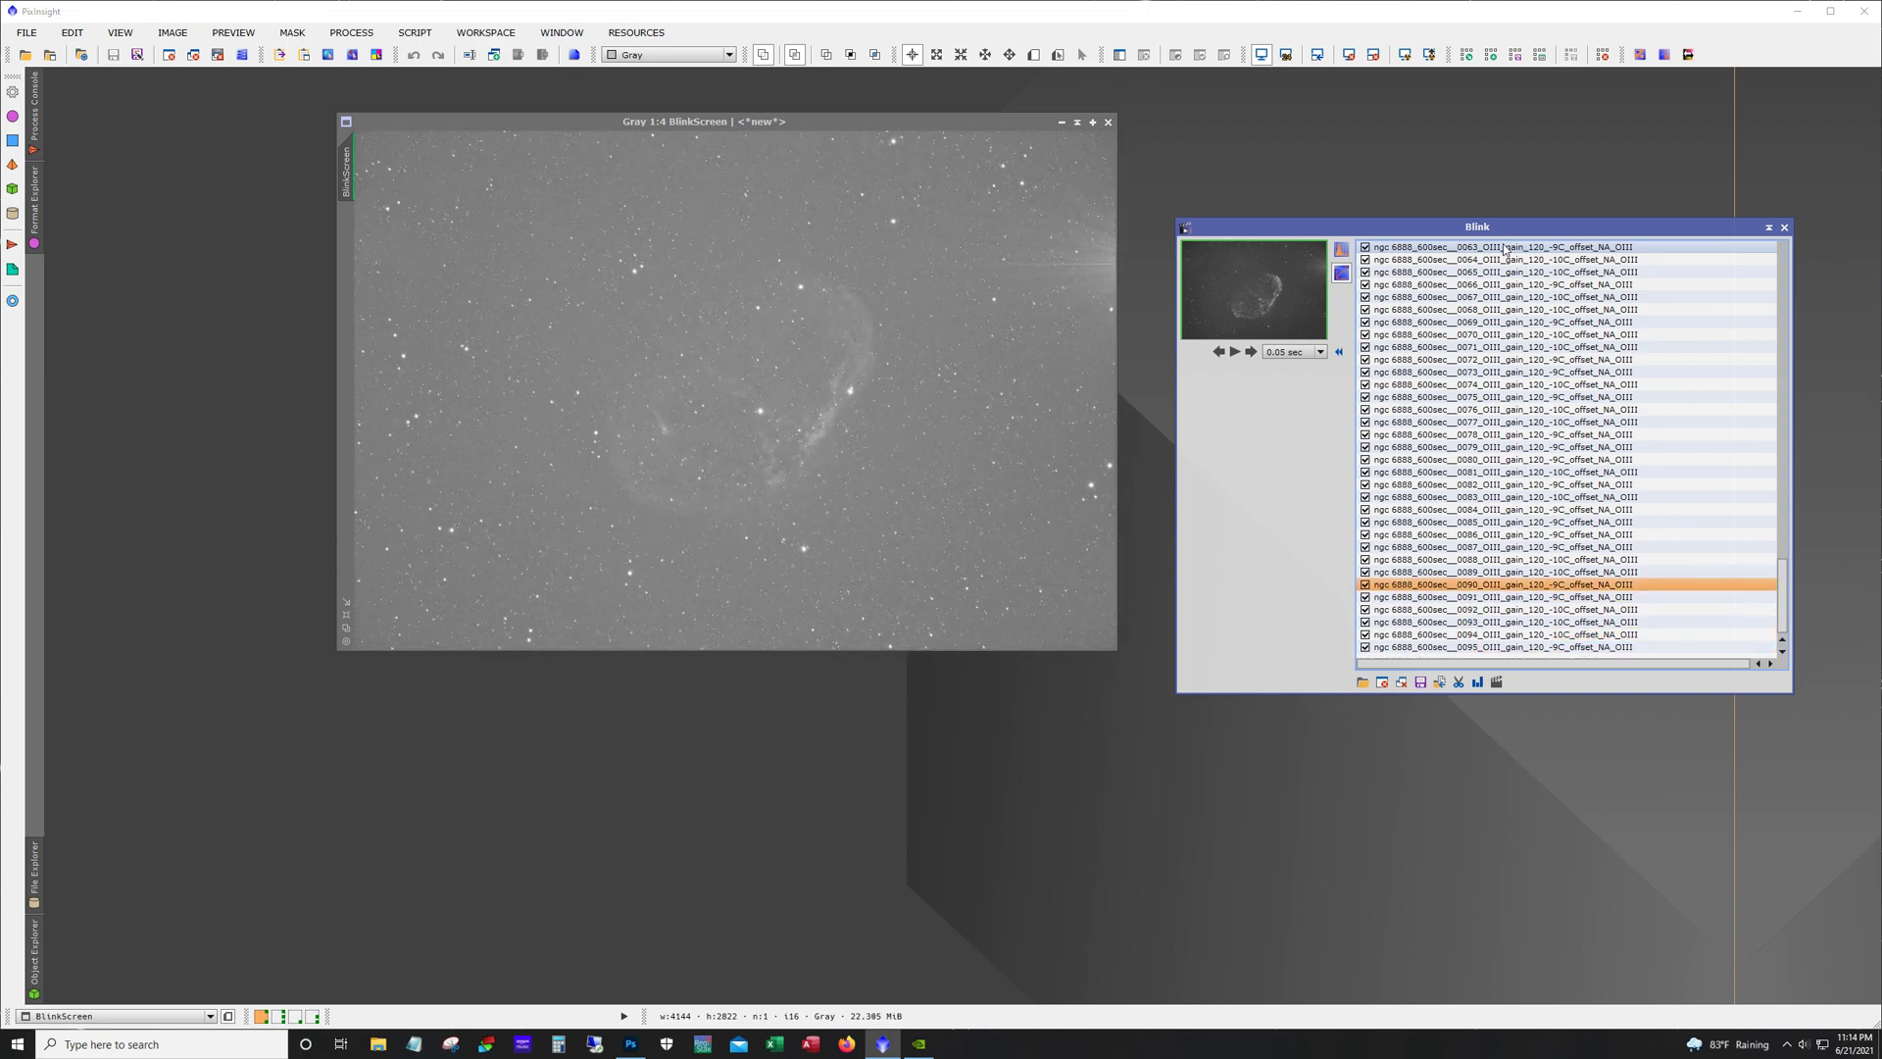
key(Up)
key(Up)
key(Down)
key(Down)
key(Down)
key(Down)
key(Down)
key(Down)
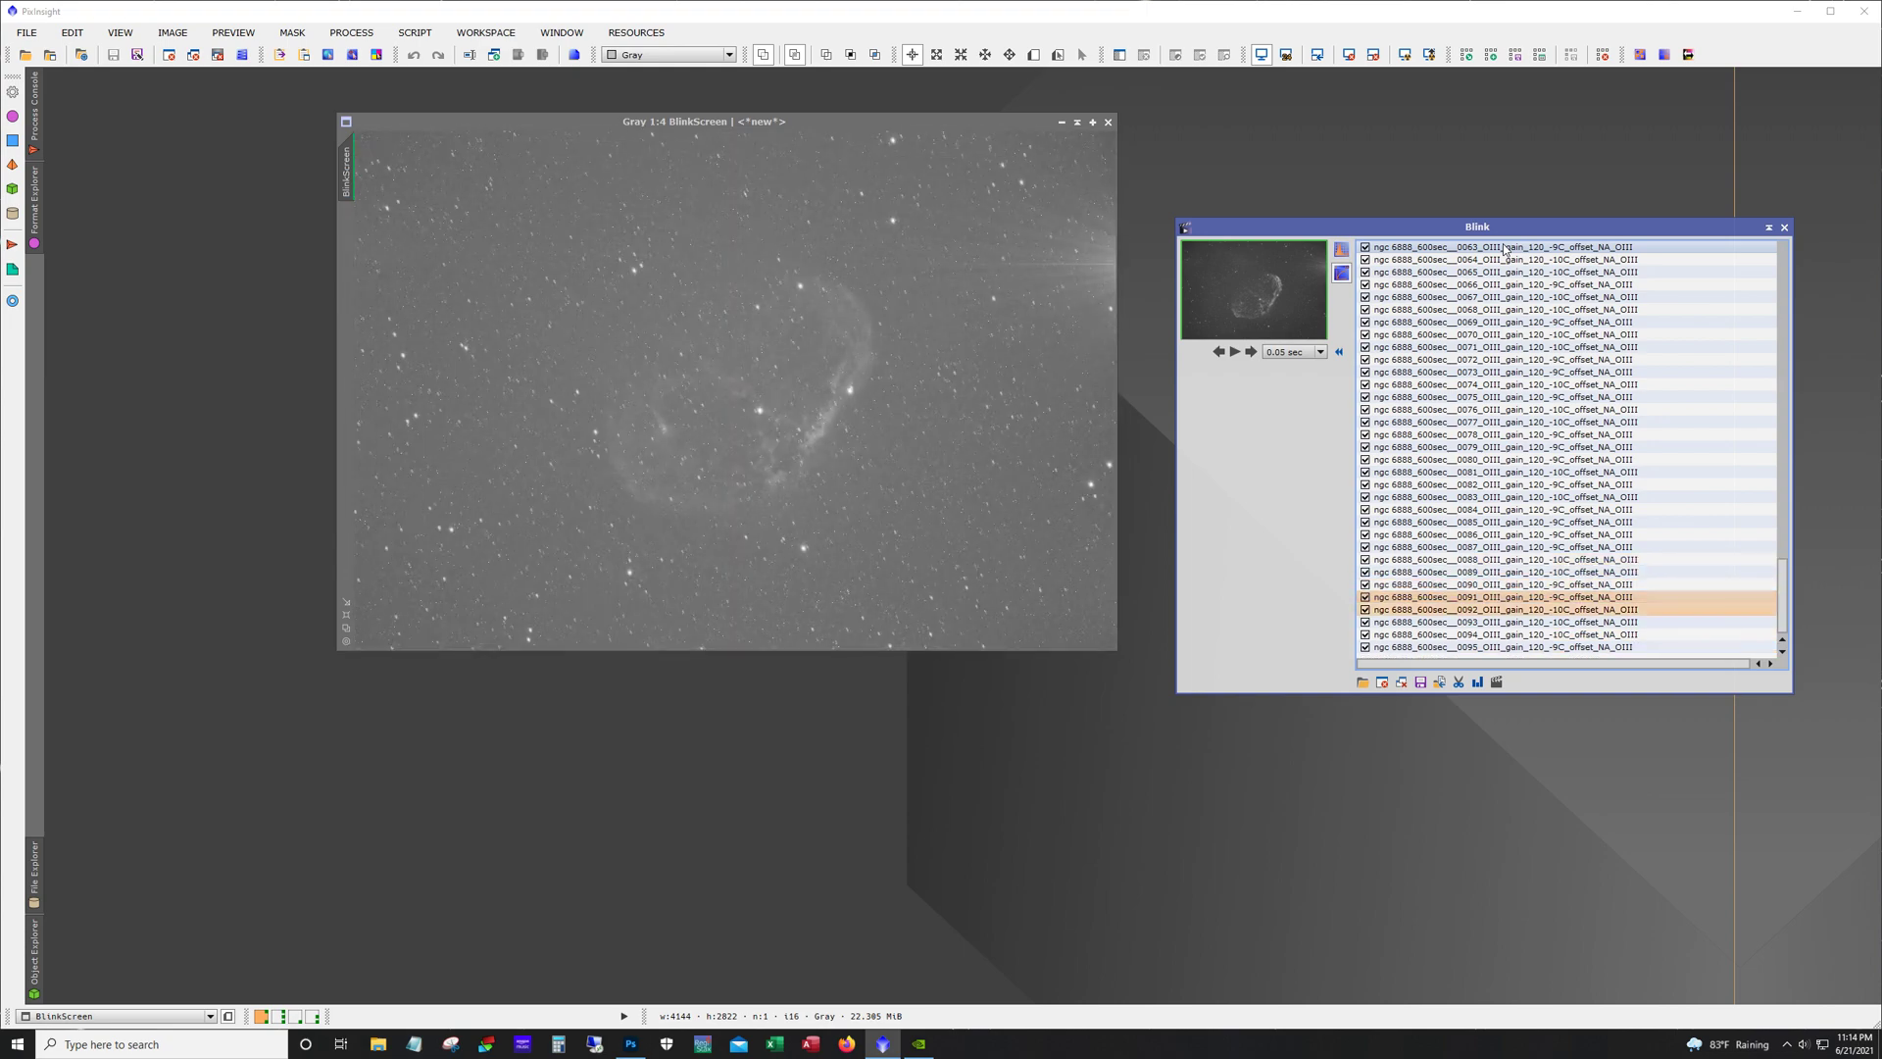
key(Up)
key(Up)
key(Up)
key(Up)
key(Up)
key(Up)
key(Up)
key(Up)
key(Up)
key(Up)
key(Up)
key(Up)
key(Up)
key(Up)
key(Up)
key(Up)
key(Up)
key(Up)
key(Up)
key(Up)
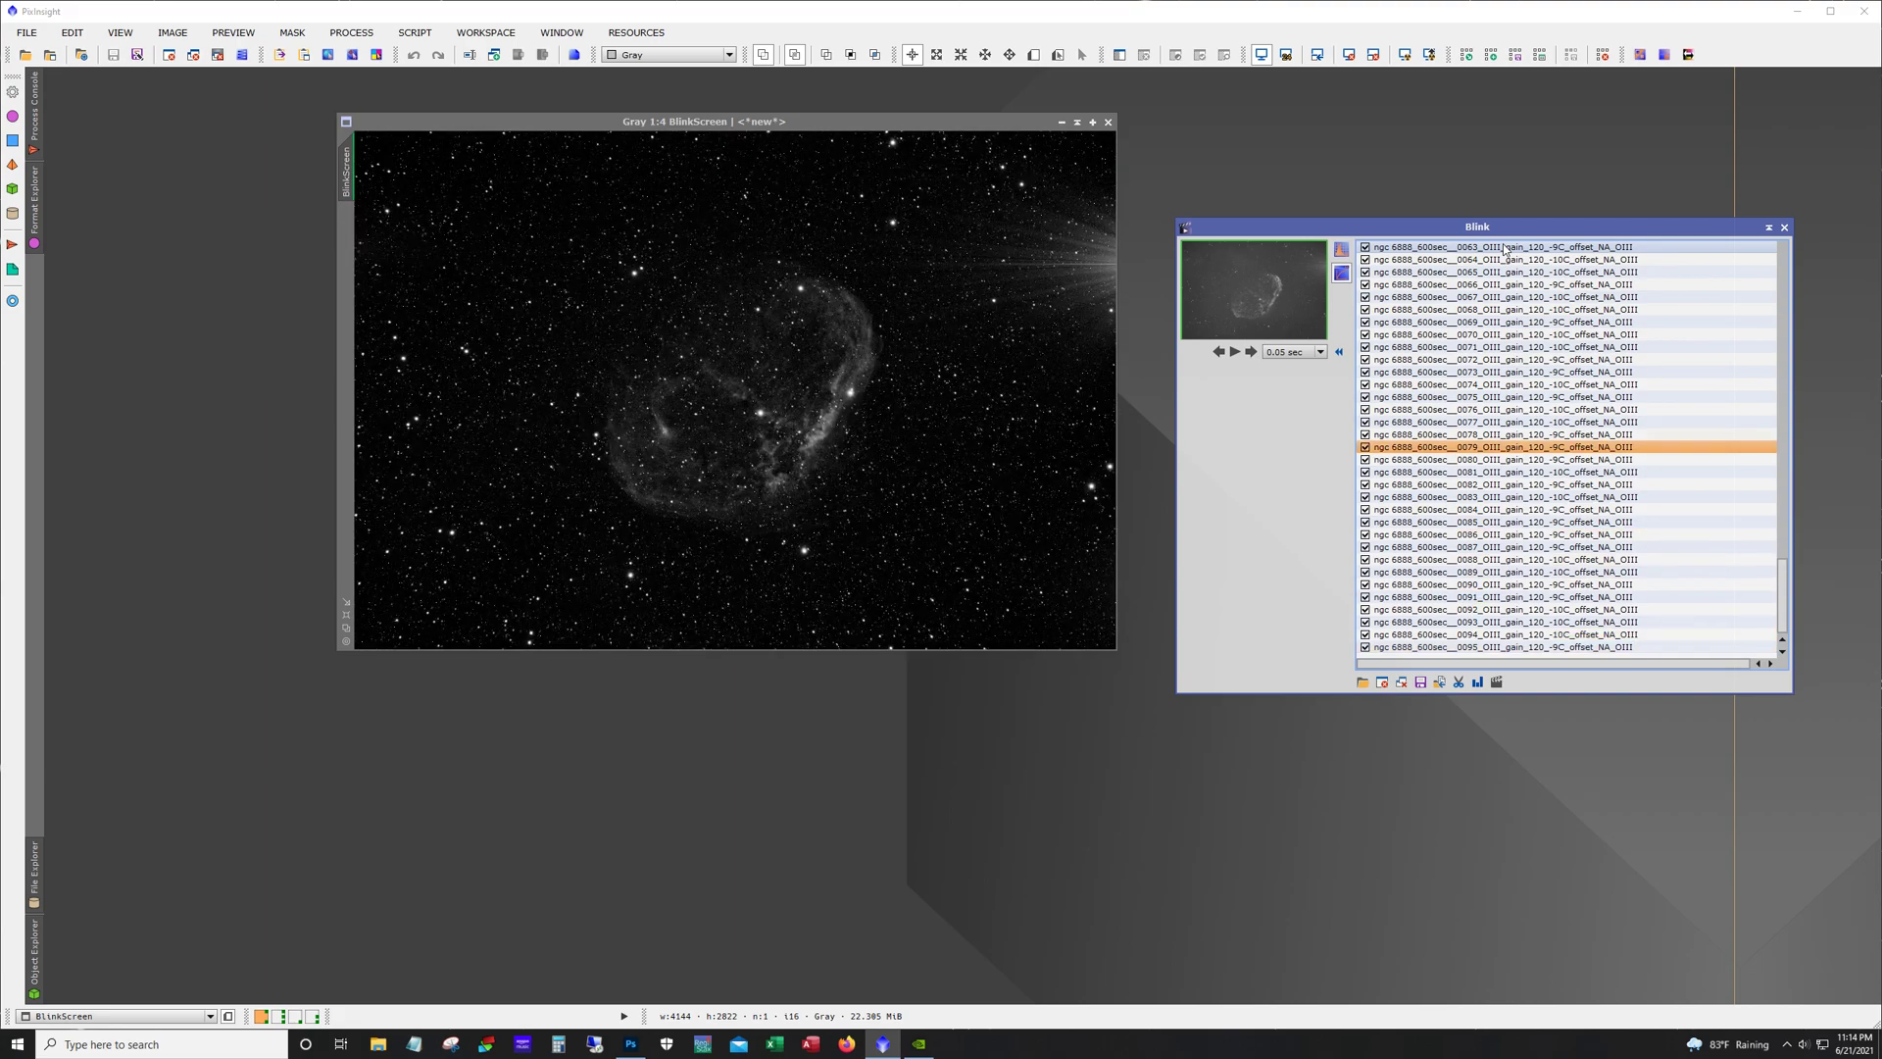
key(Up)
key(Up)
key(Up)
key(Up)
key(Up)
key(Up)
key(Up)
key(Up)
key(Up)
key(Up)
key(Up)
key(Up)
key(Up)
key(Up)
key(Up)
key(Up)
key(Up)
key(Up)
key(Up)
key(Up)
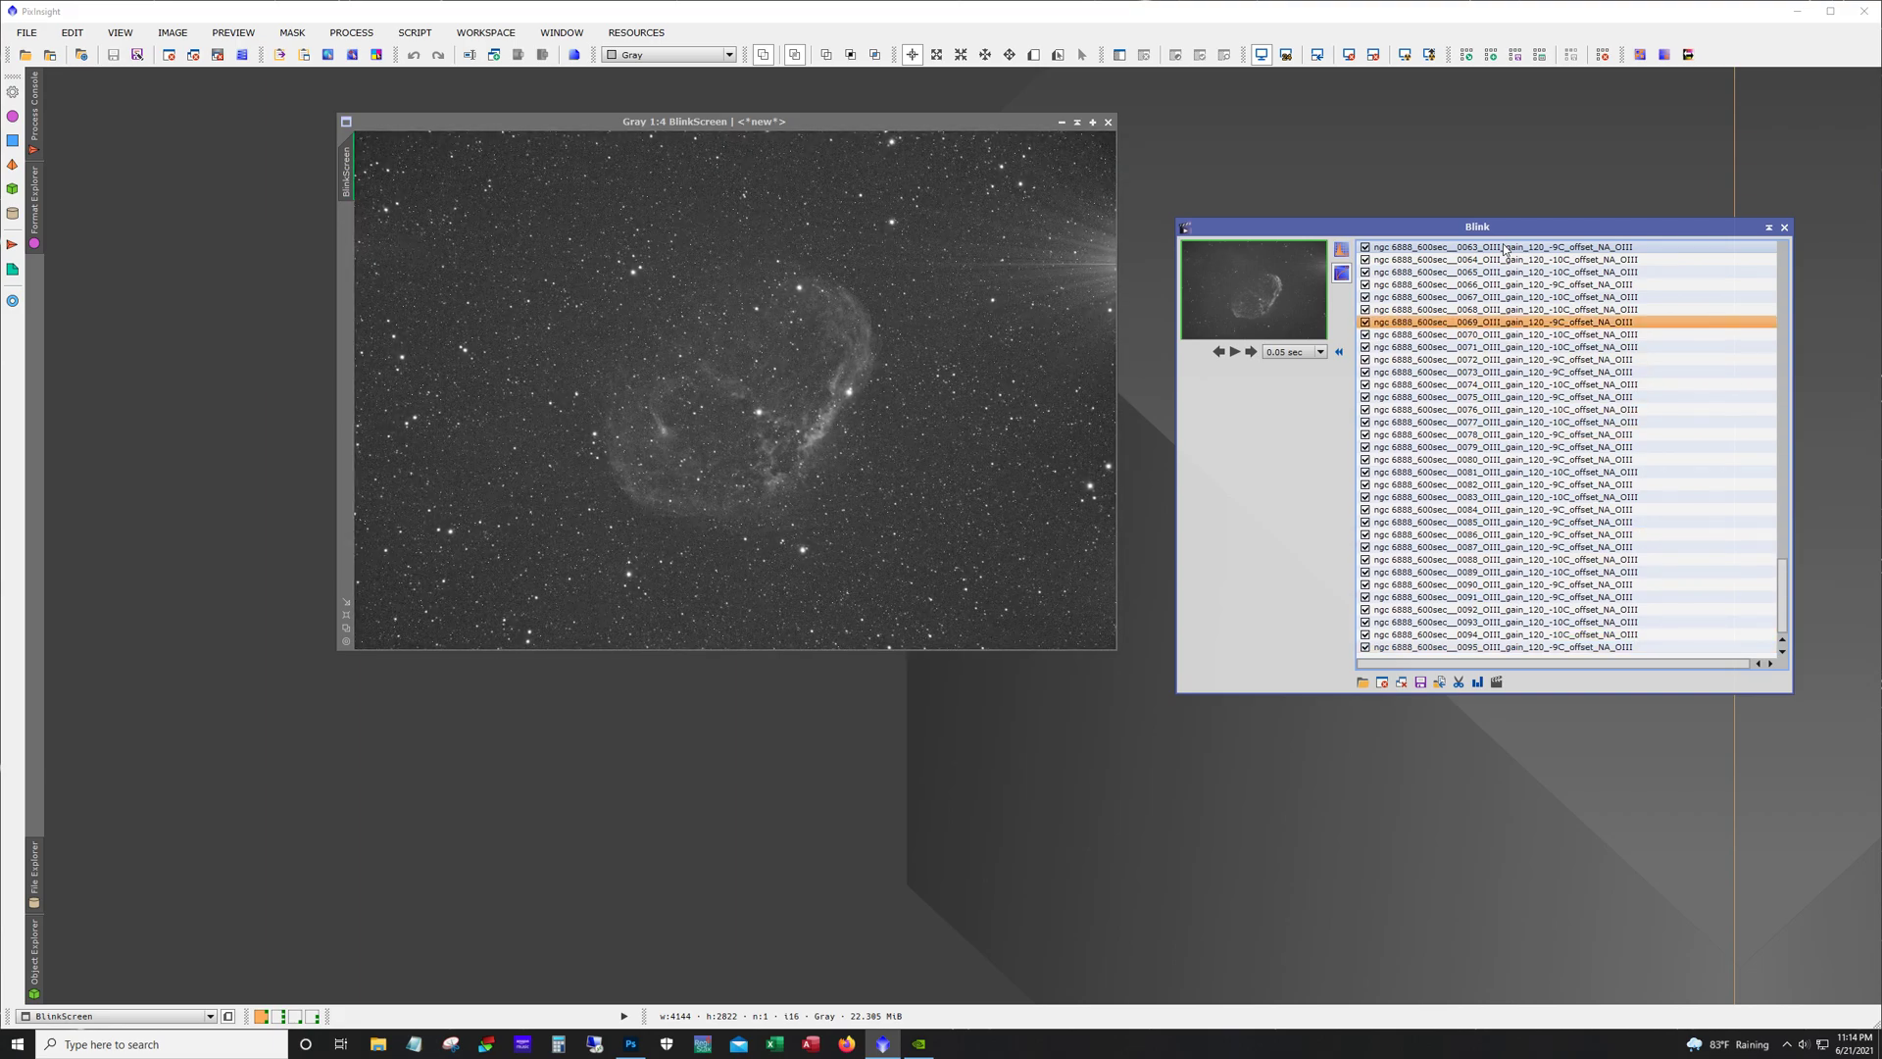
key(Up)
key(Up)
key(Up)
key(Up)
key(Up)
key(Up)
key(Up)
key(Up)
key(Up)
key(Up)
key(Up)
key(Up)
key(Up)
key(Up)
key(Up)
key(Up)
key(Up)
key(Up)
key(Up)
key(Up)
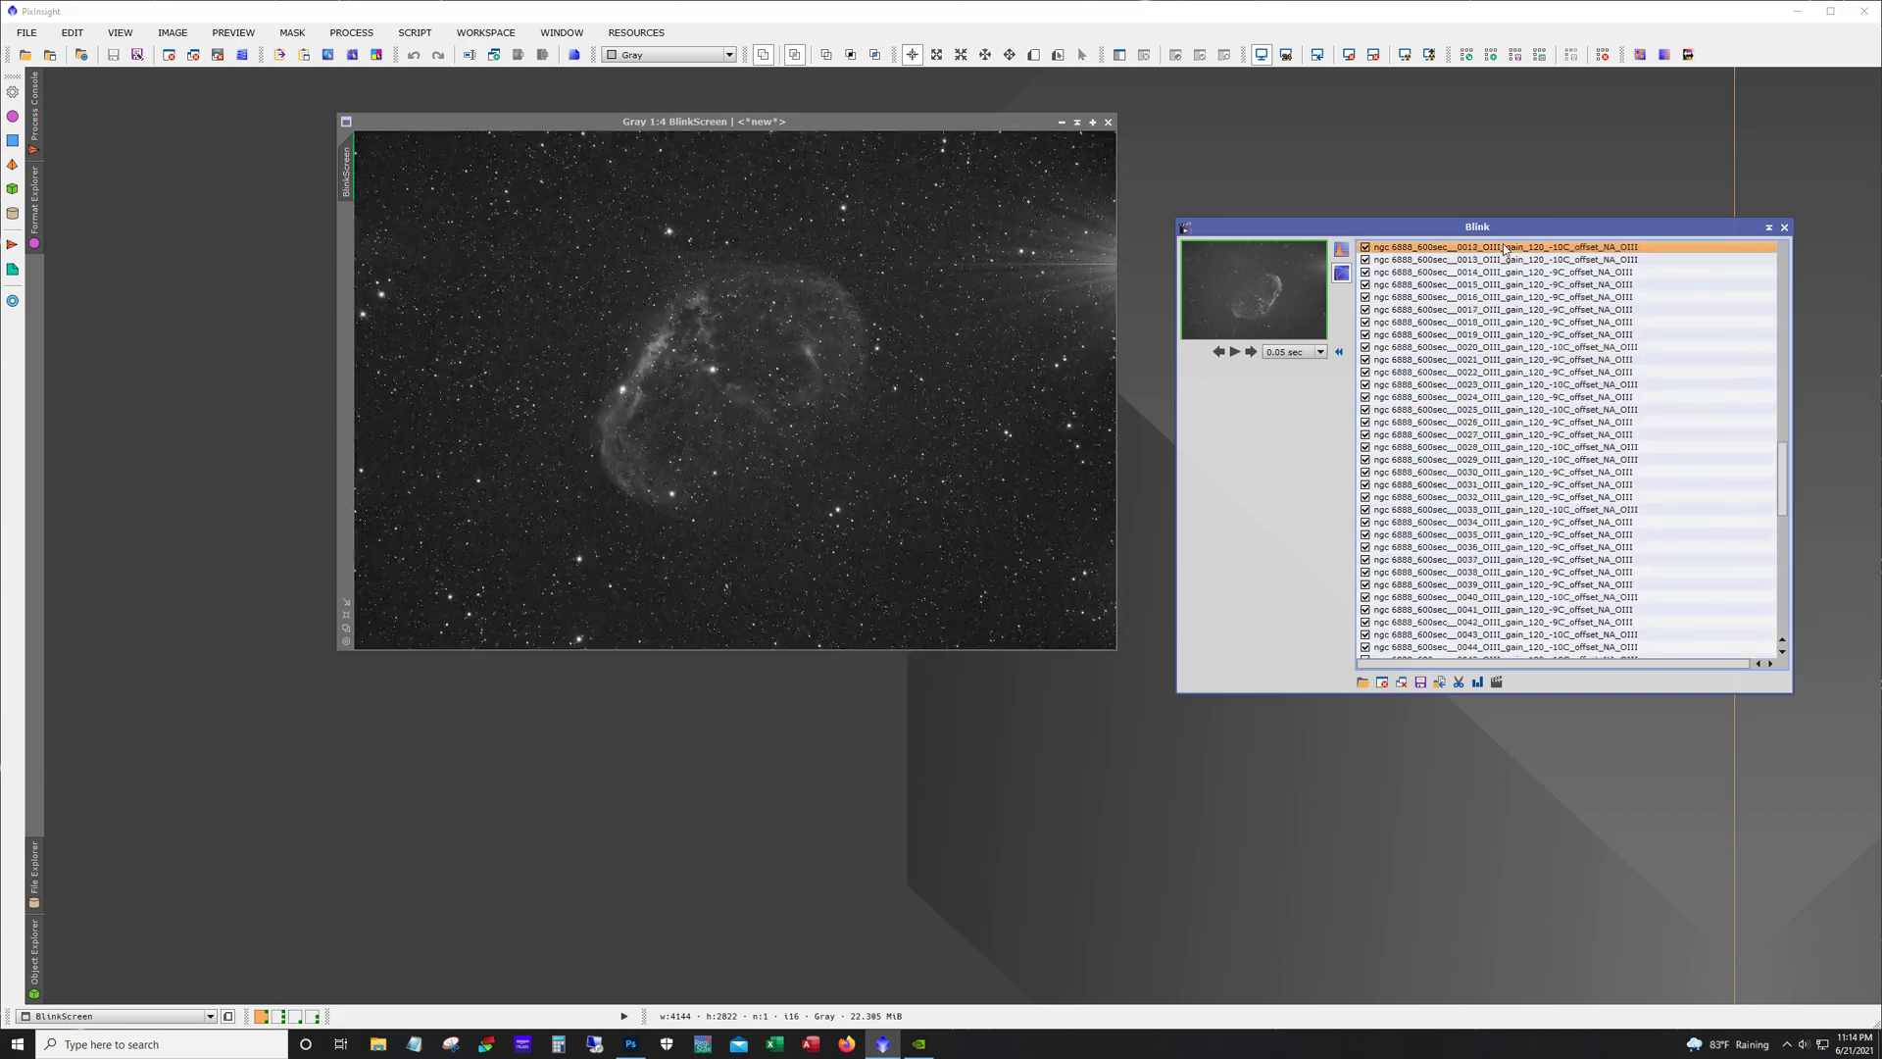
key(Up)
key(Up)
key(Up)
key(Up)
key(Up)
key(Up)
key(Up)
key(Up)
key(Up)
key(Up)
key(Up)
key(Up)
key(Up)
key(Up)
key(Up)
key(Up)
key(Up)
key(Up)
key(Up)
key(Up)
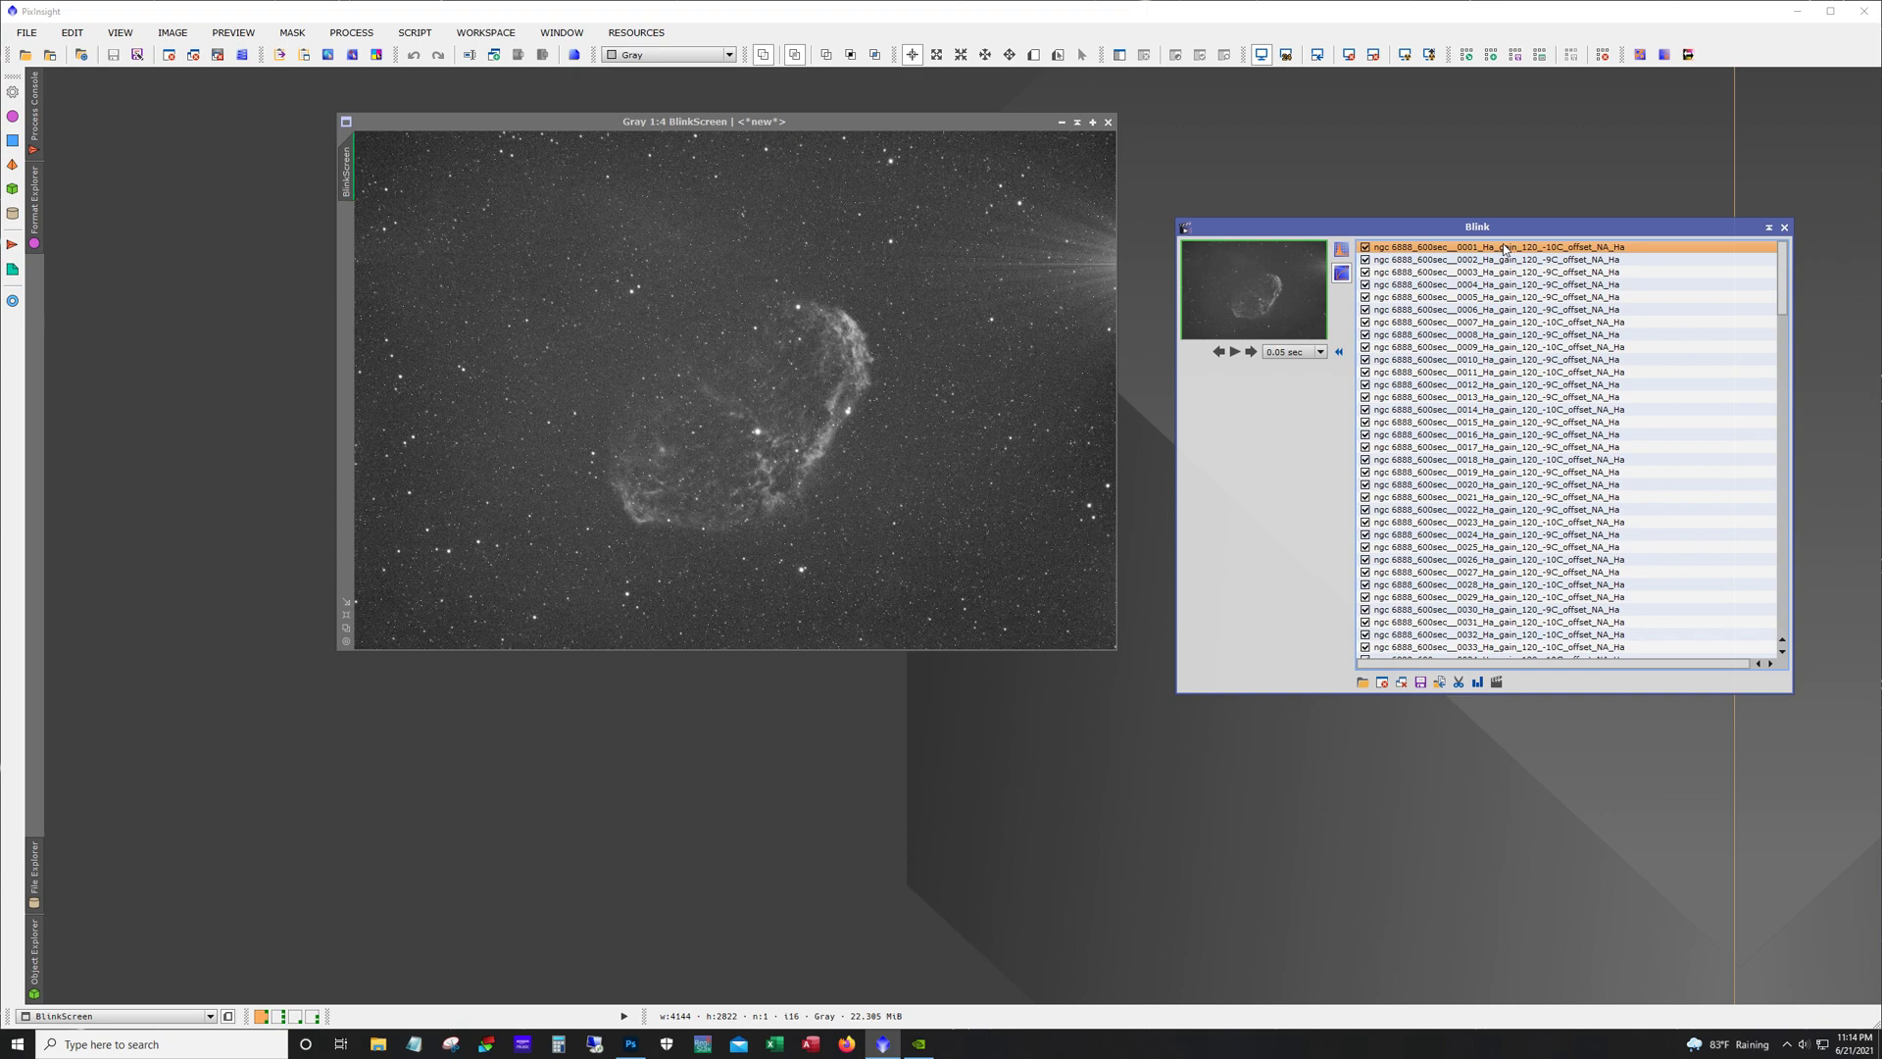
Flick between the first Ha subframes to compare frames 0001 and 0003.
key(Down)
key(Down)
key(Up)
key(Up)
key(Down)
key(Down)
key(Up)
key(Up)
key(Down)
key(Down)
key(Down)
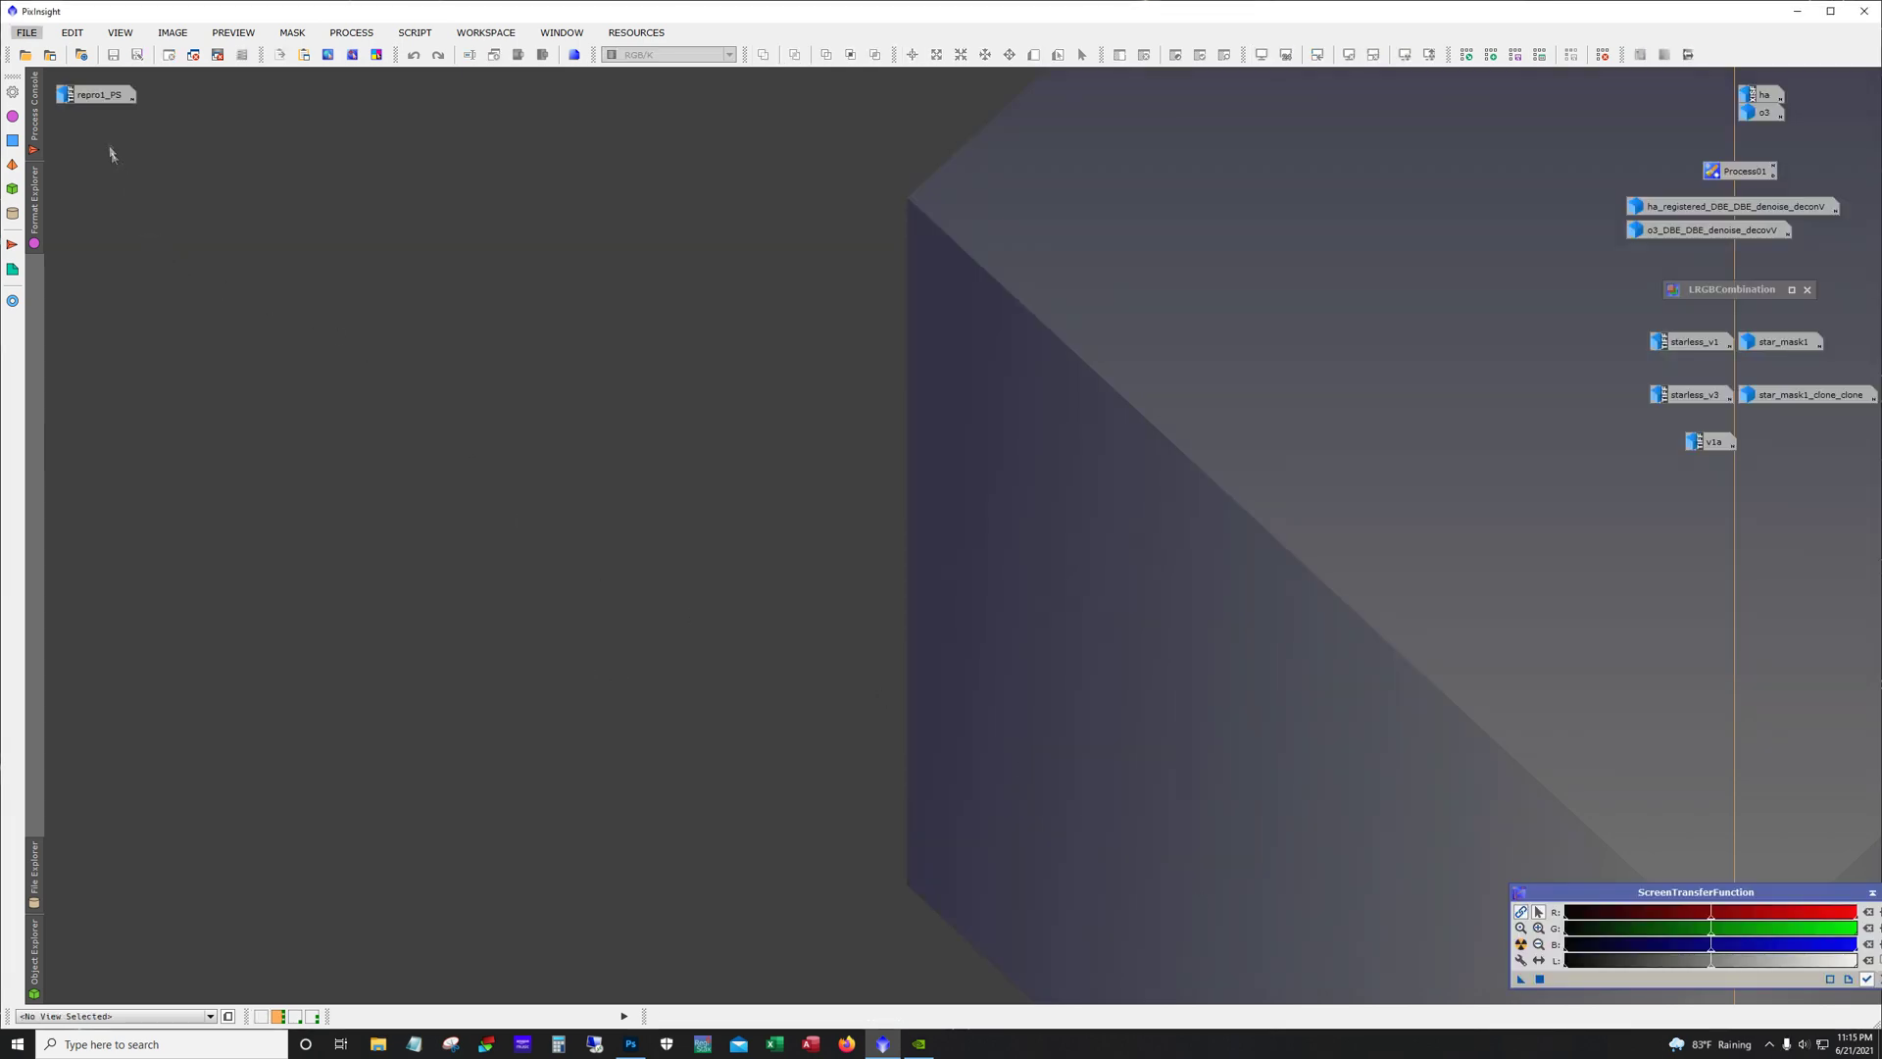
Open the finished repro1_PS colour image from its icon.
double_click(94, 94)
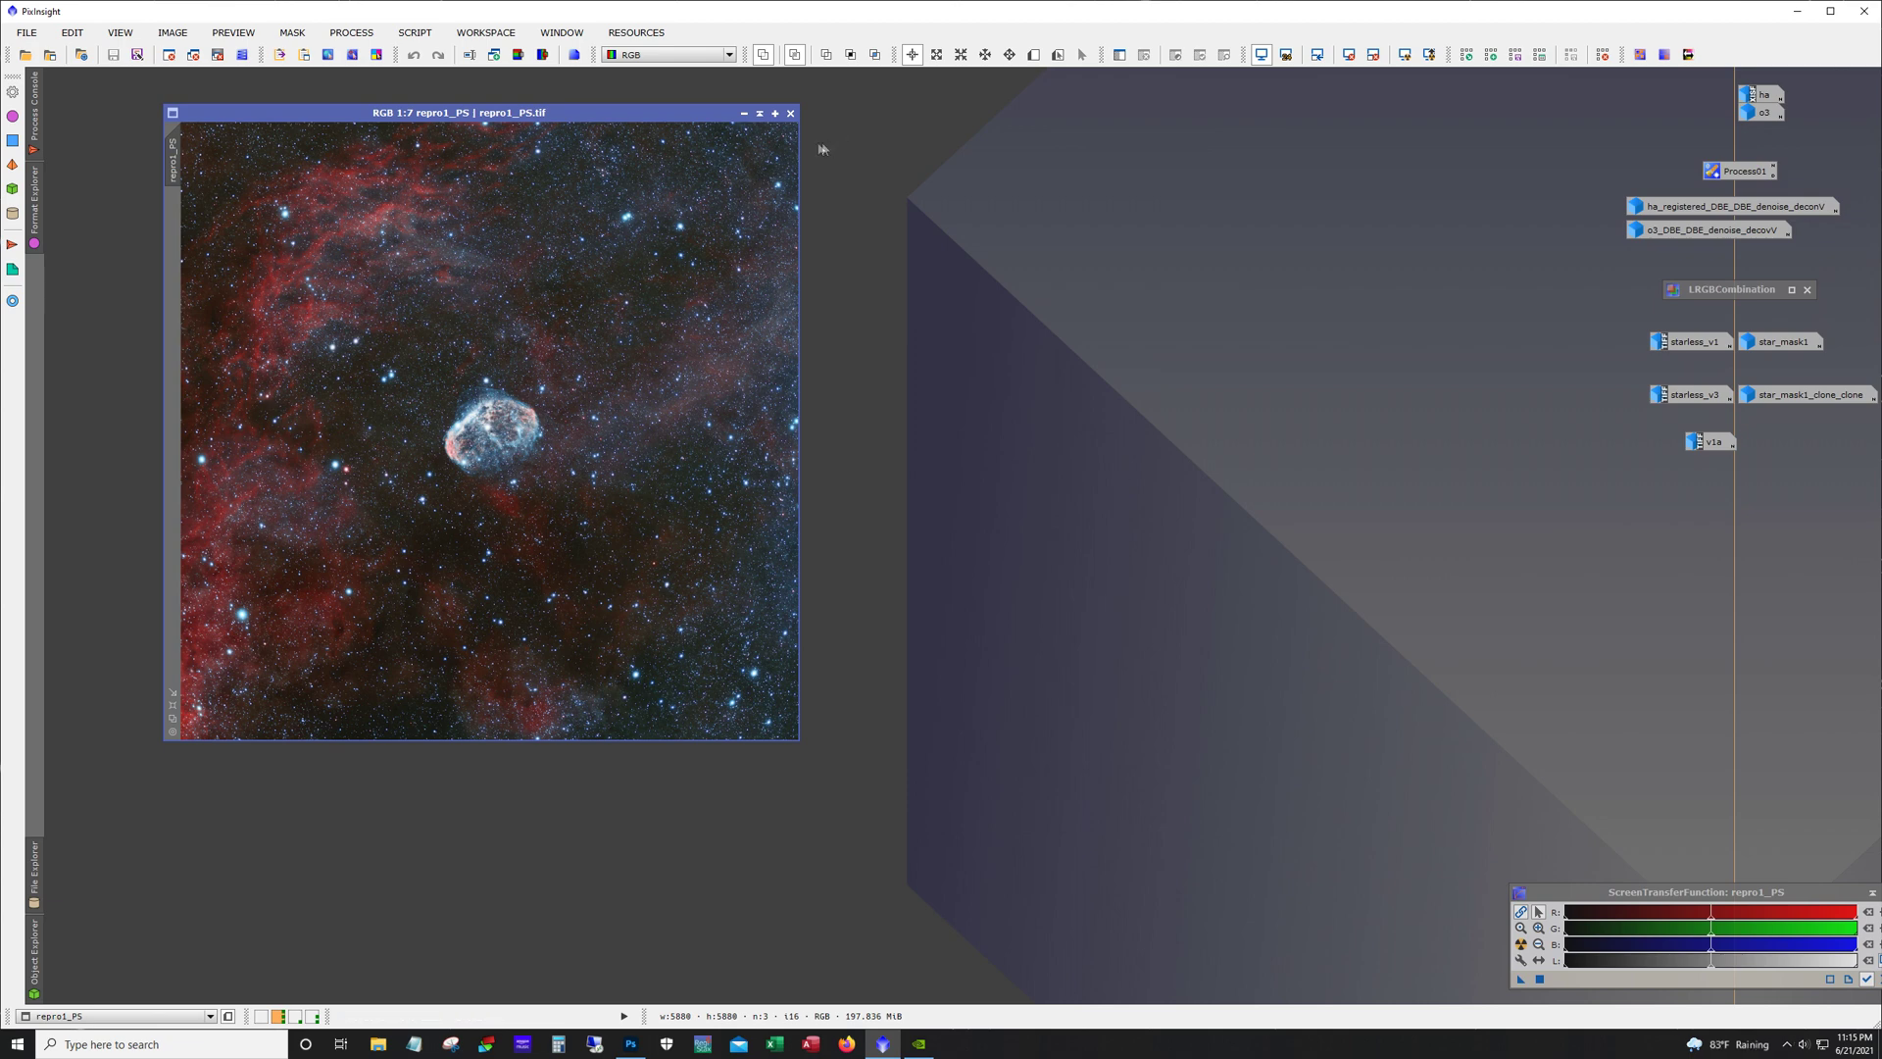
click(744, 114)
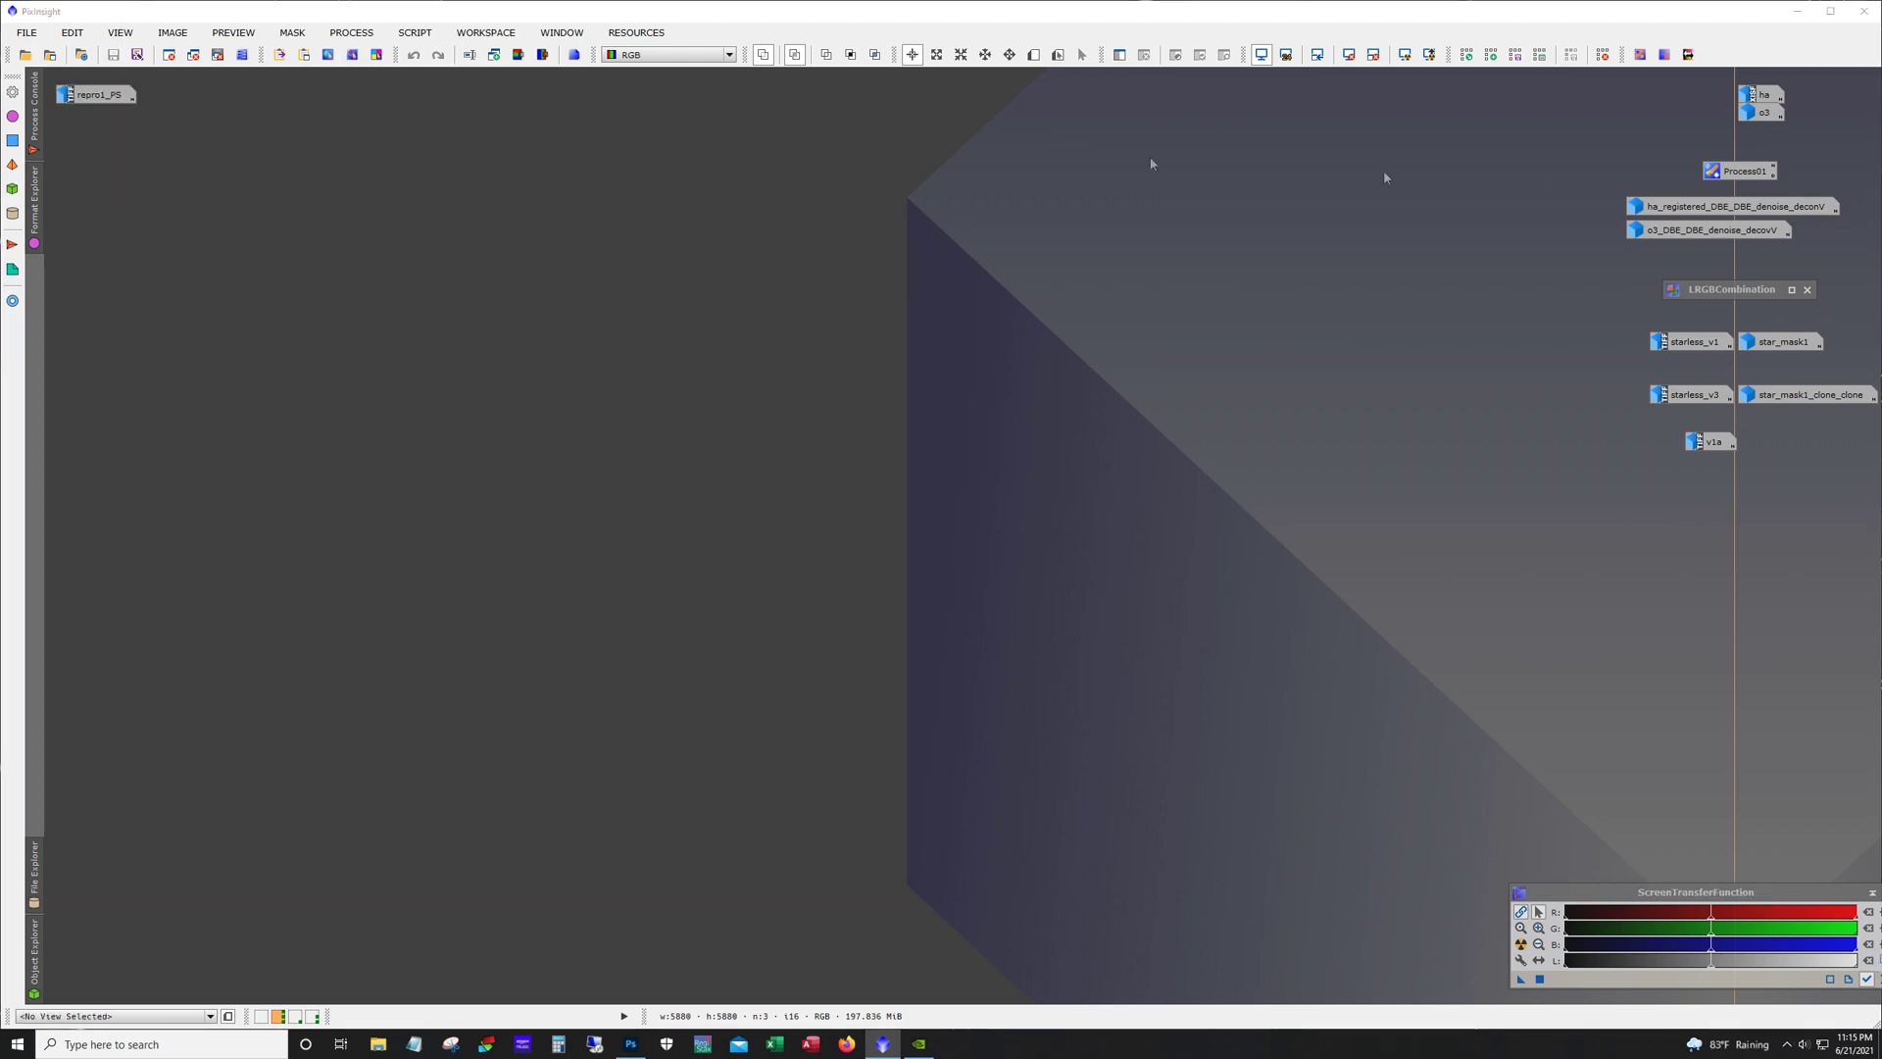
double_click(1764, 96)
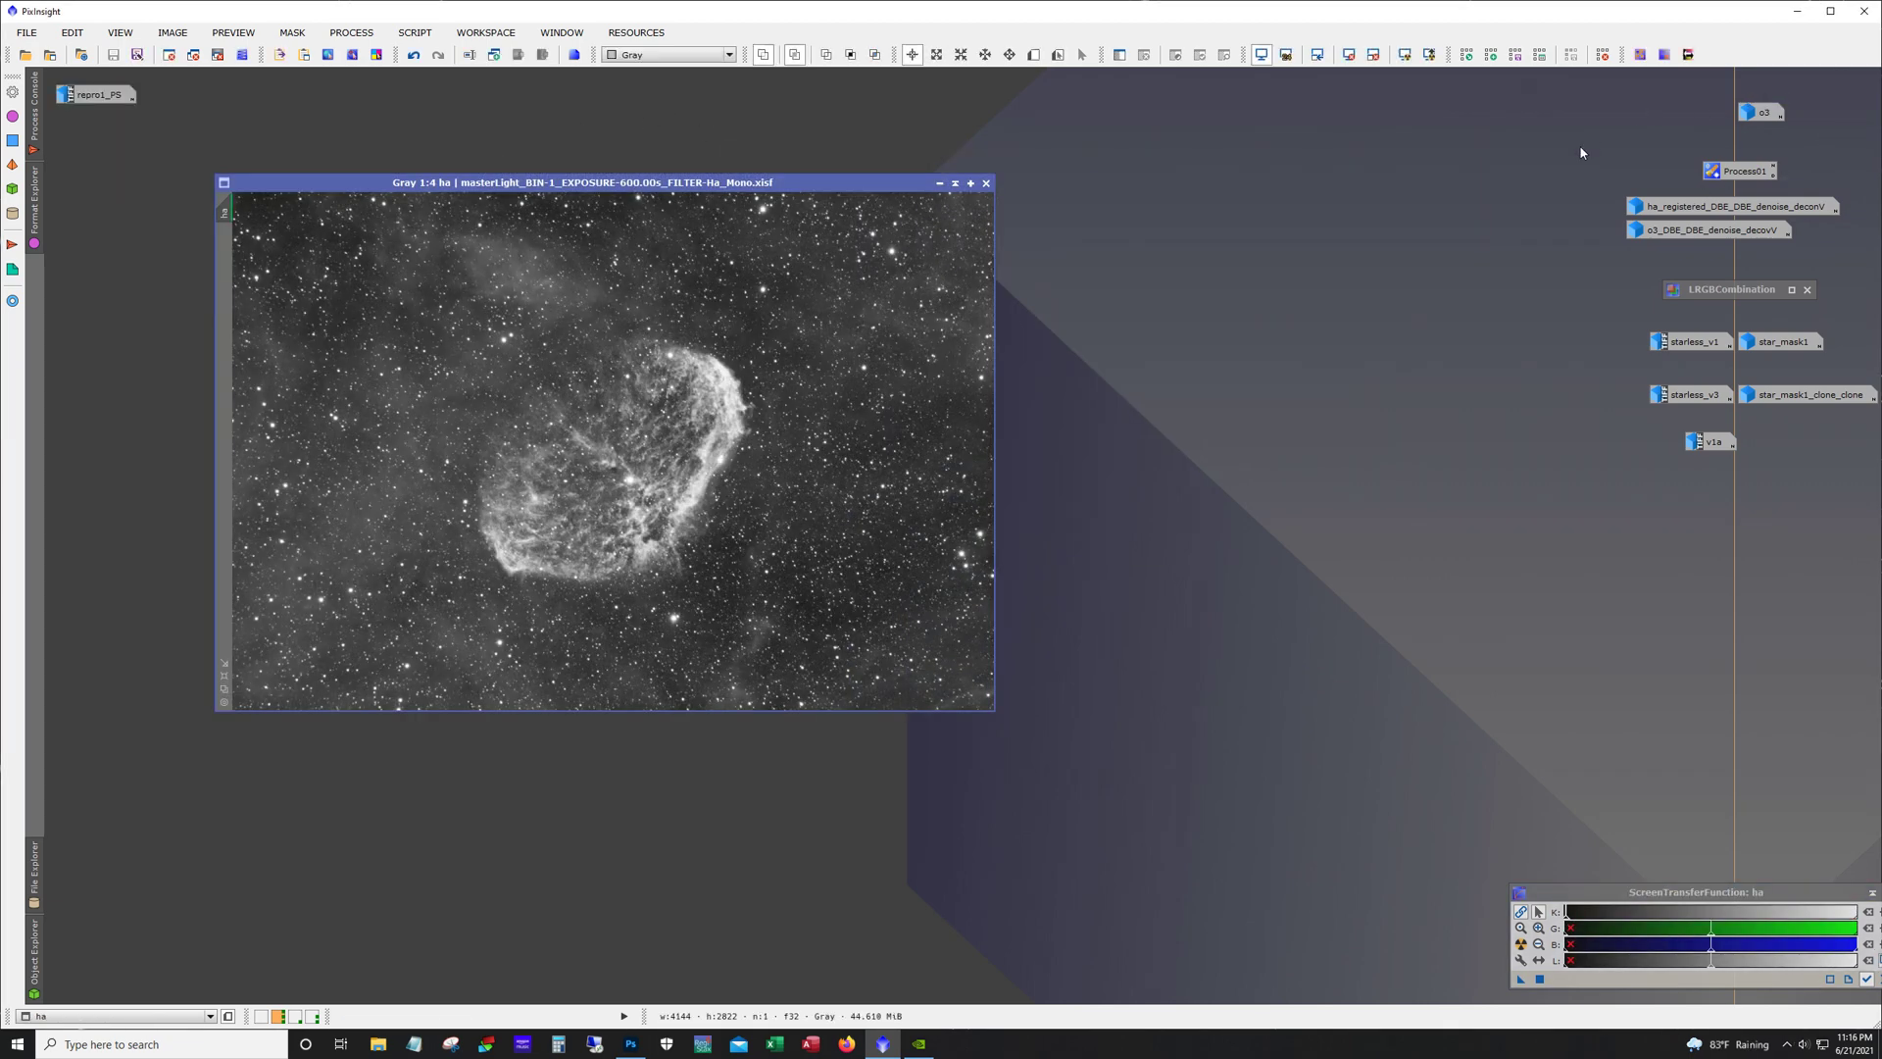
double_click(1745, 115)
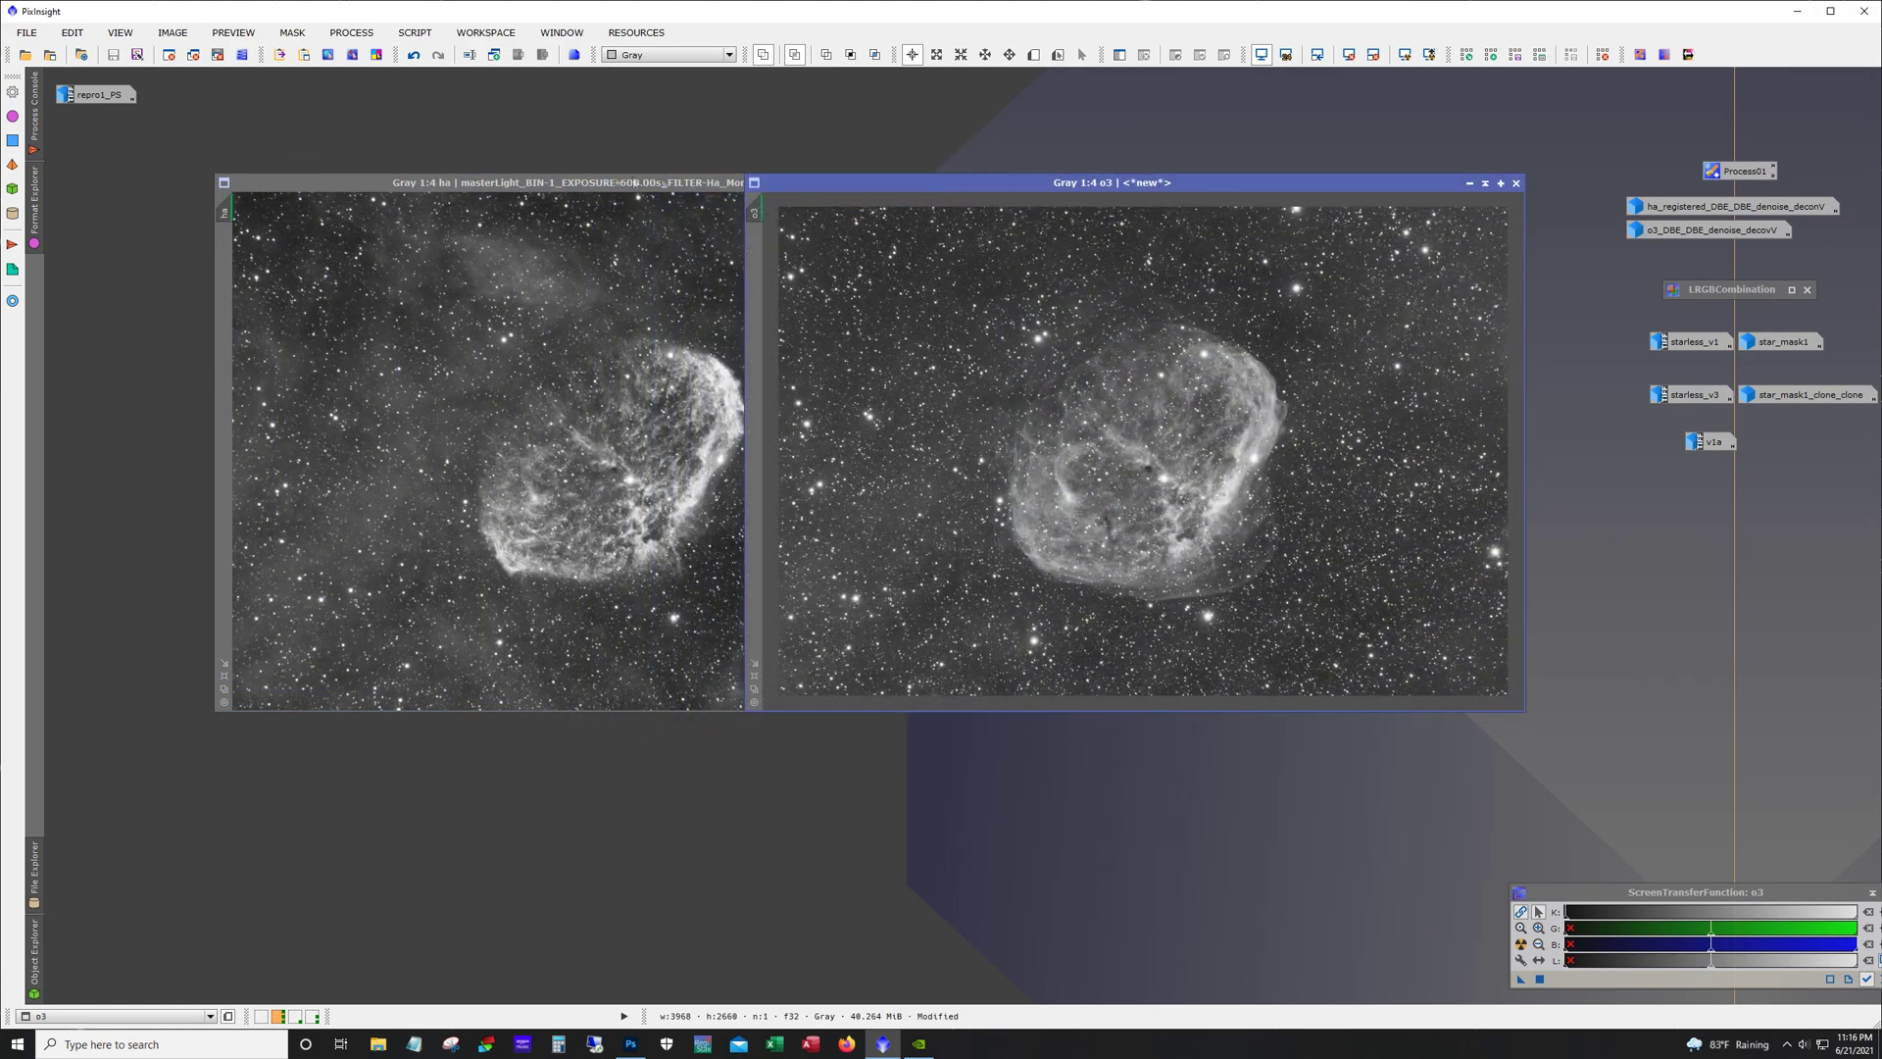
drag(618, 183, 476, 181)
drag(1038, 182, 1096, 182)
click(437, 256)
click(1038, 343)
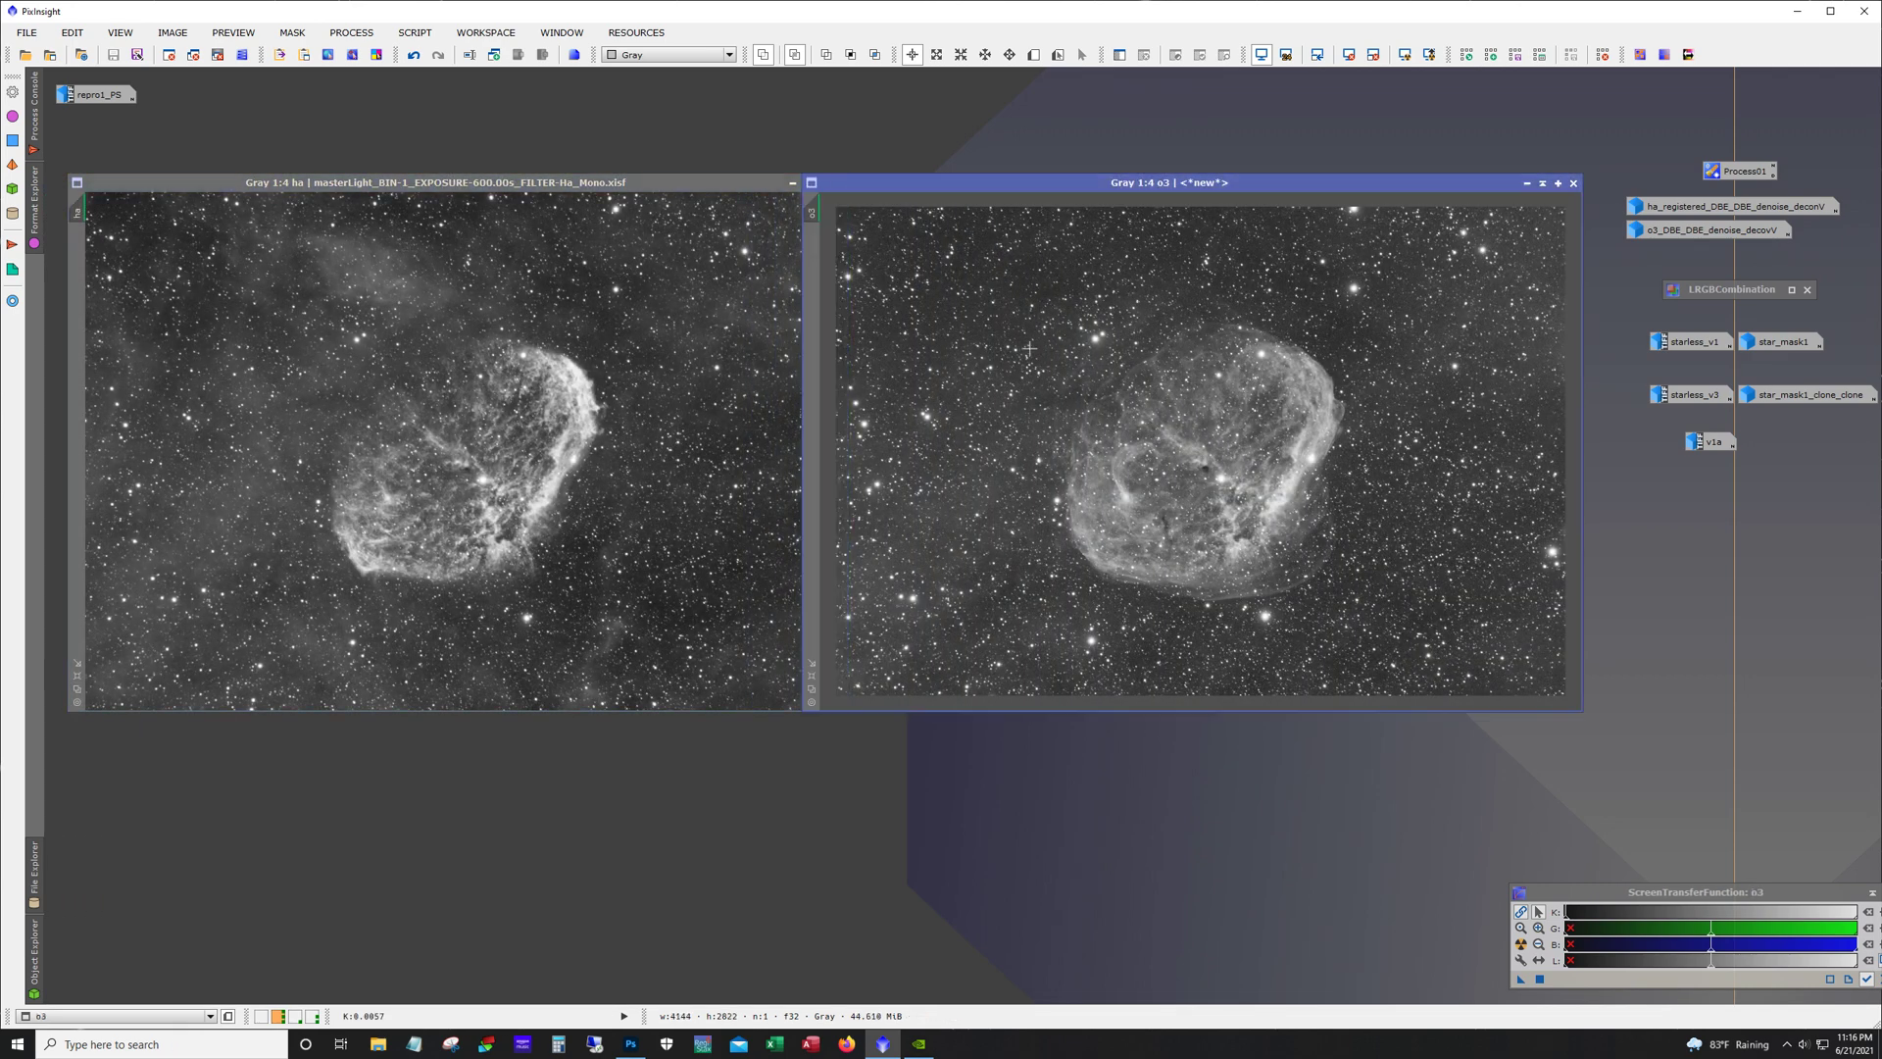
click(596, 368)
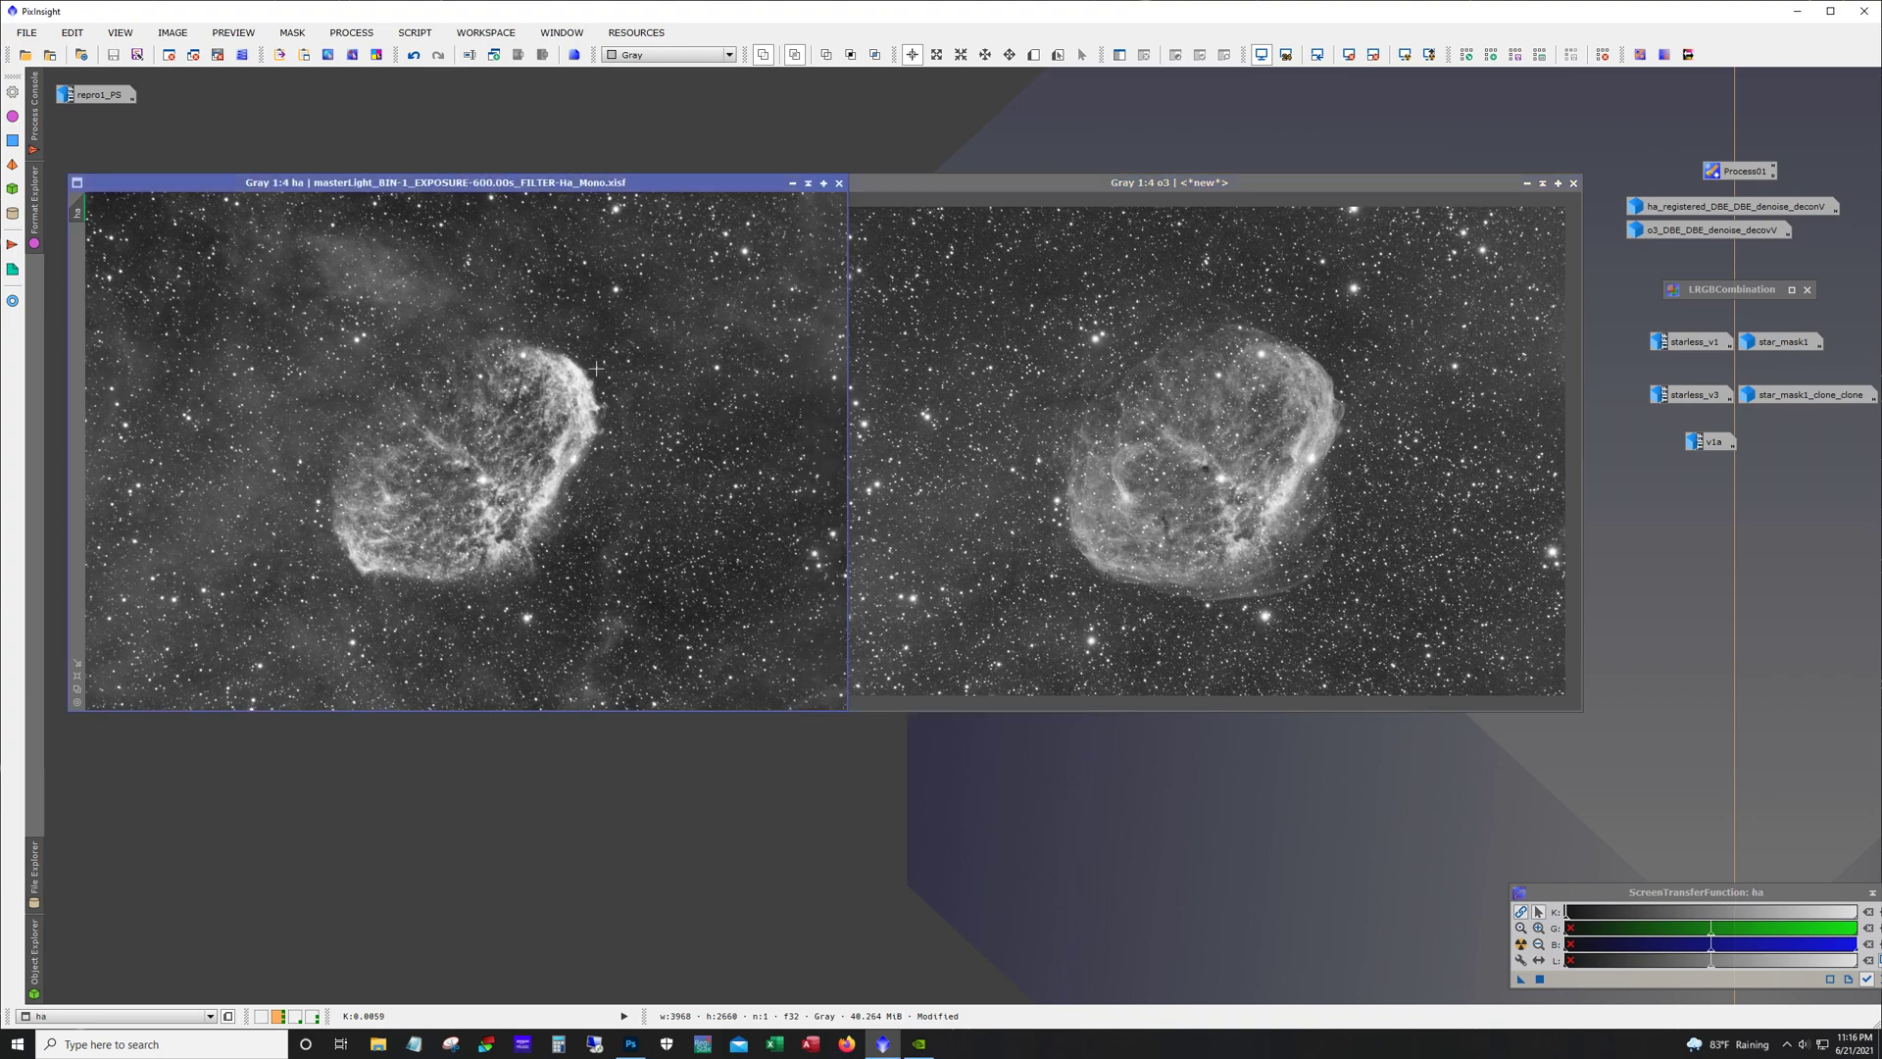
key(ctrl+F12)
key(ctrl+F12)
key(ctrl+F12)
key(ctrl+F12)
click(995, 387)
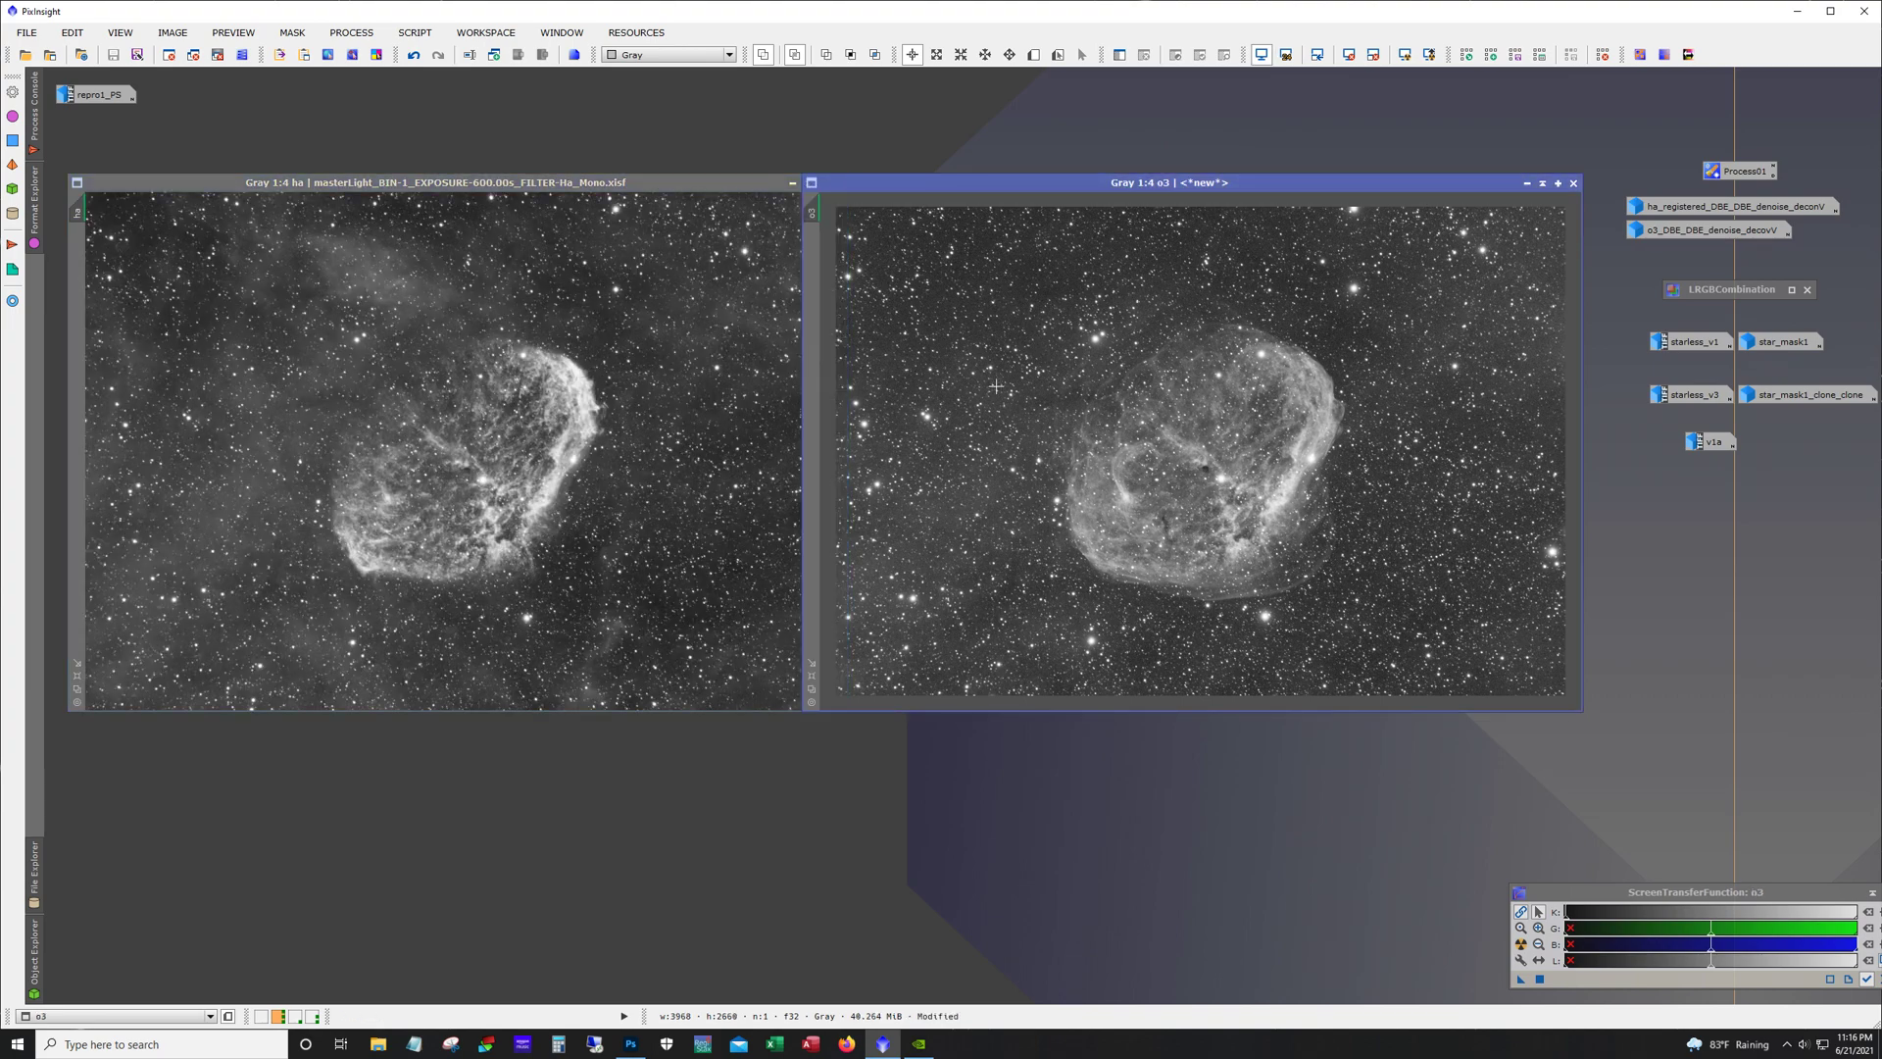
key(ctrl+F12)
key(ctrl+F12)
scroll(560, 465, up, 2)
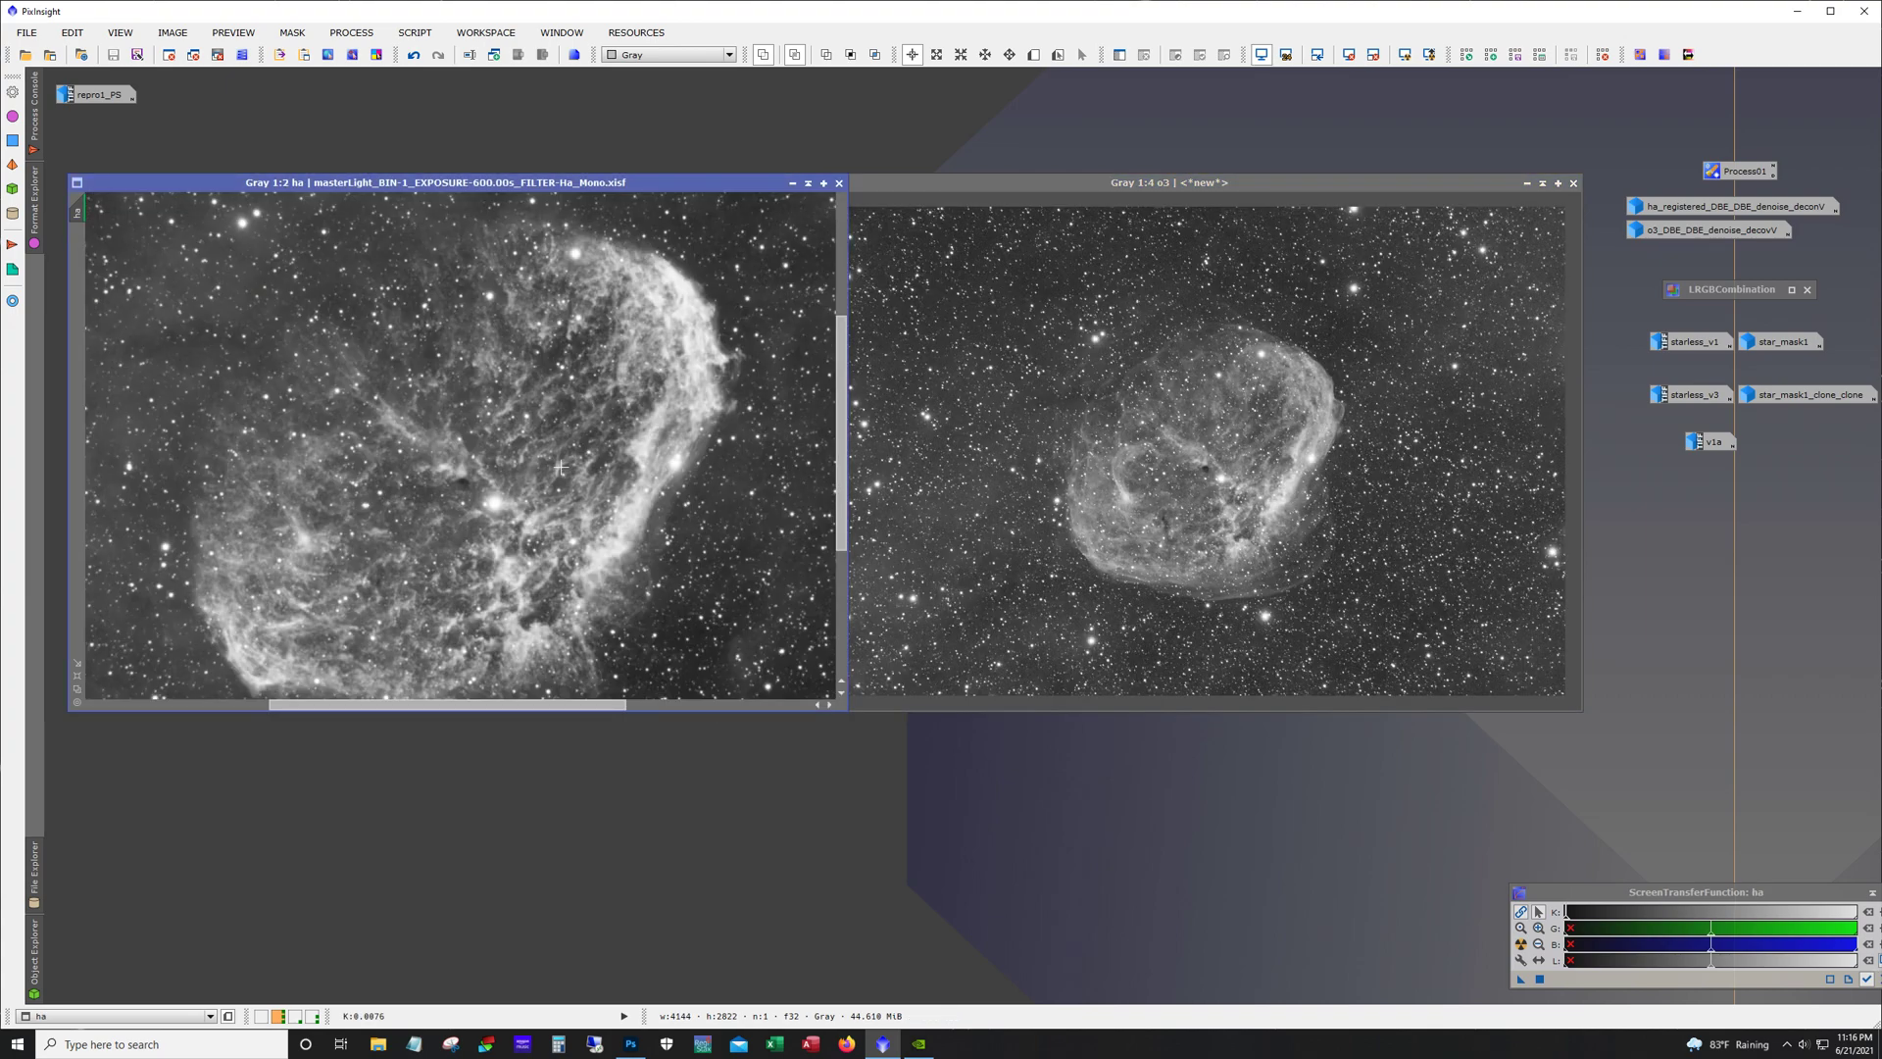
scroll(1166, 481, up, 2)
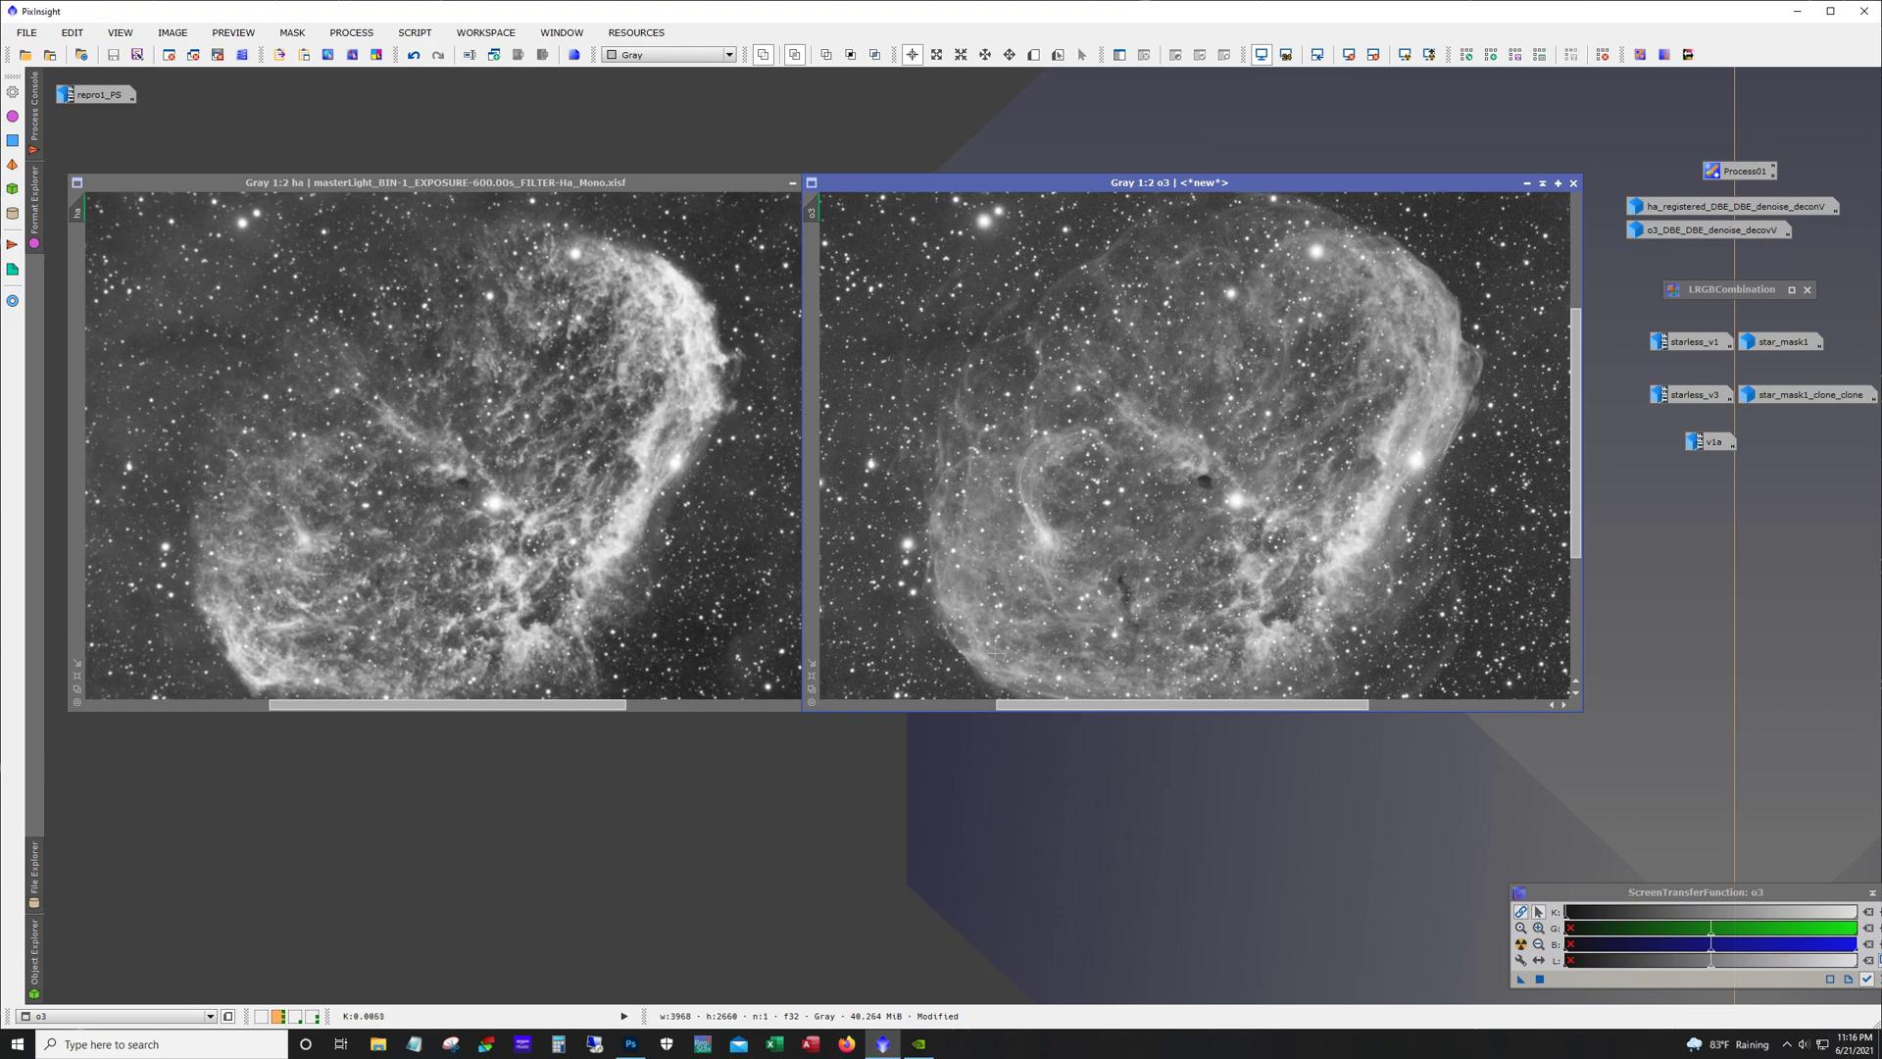
drag(484, 704, 303, 704)
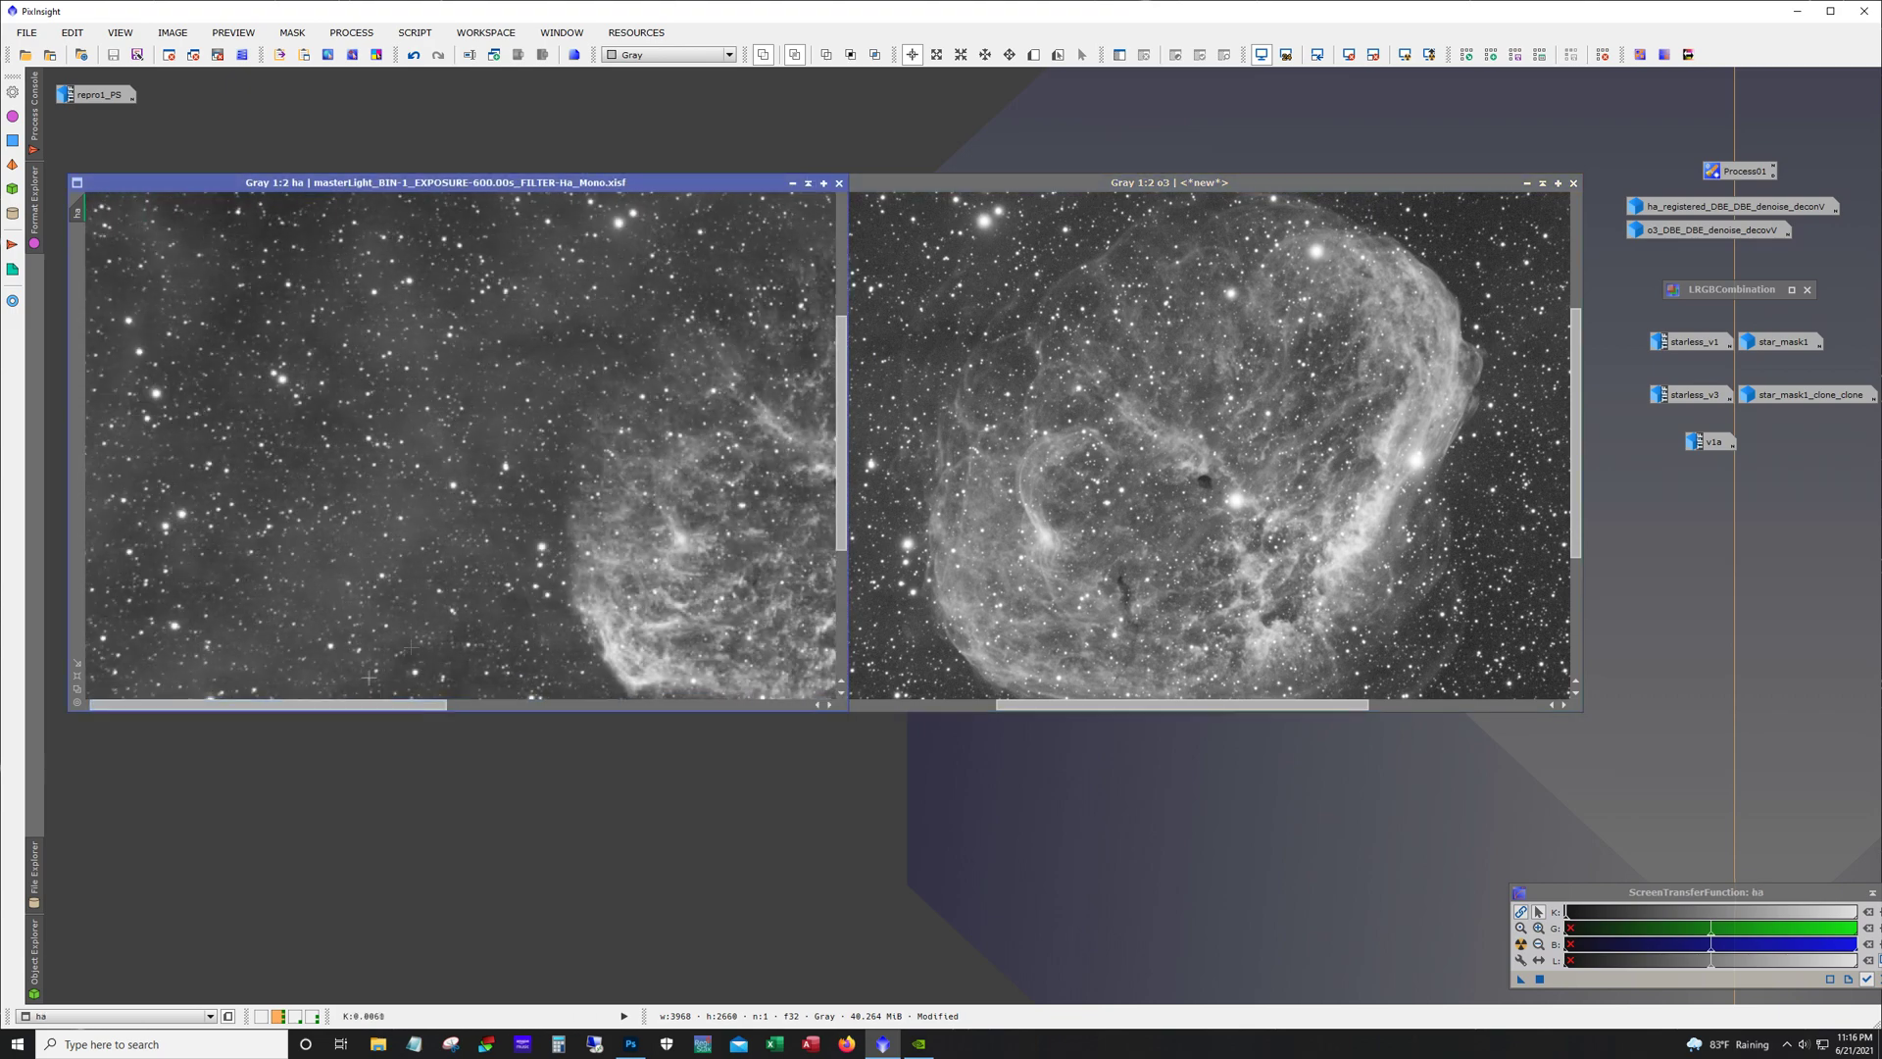
click(793, 184)
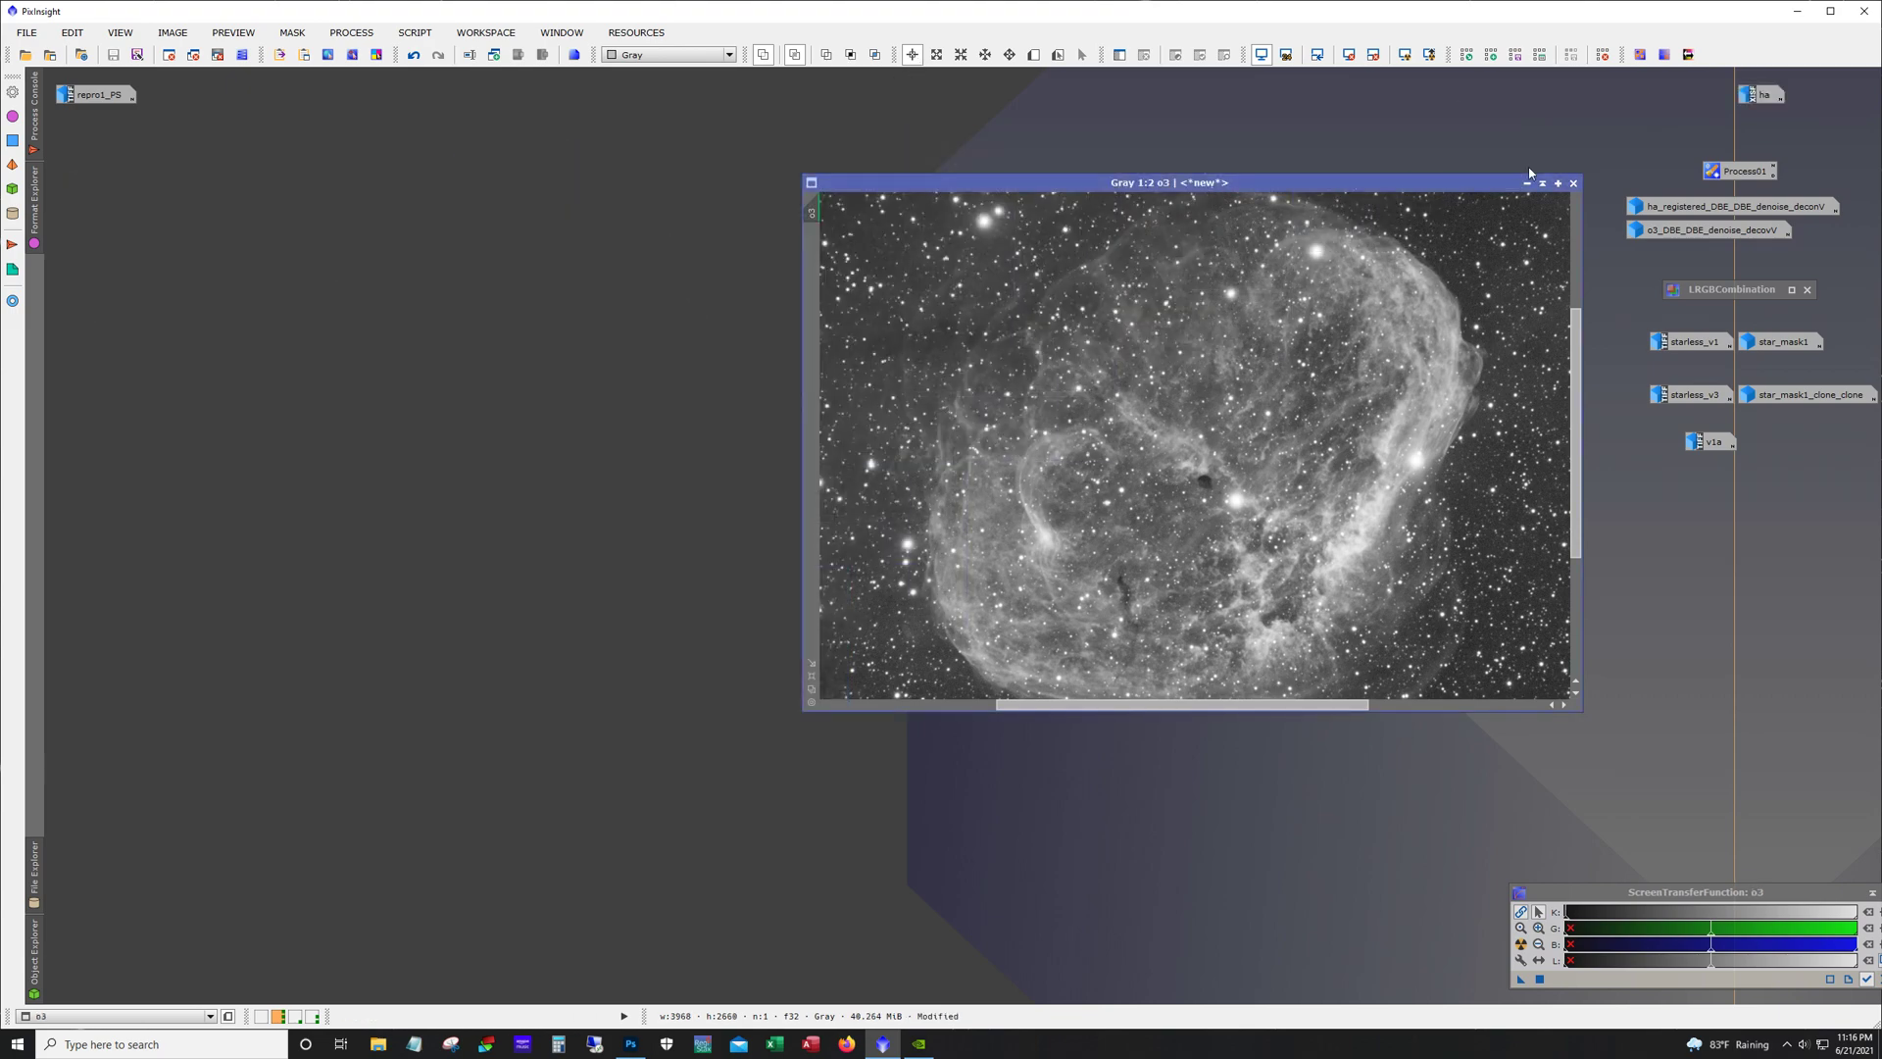
click(1526, 183)
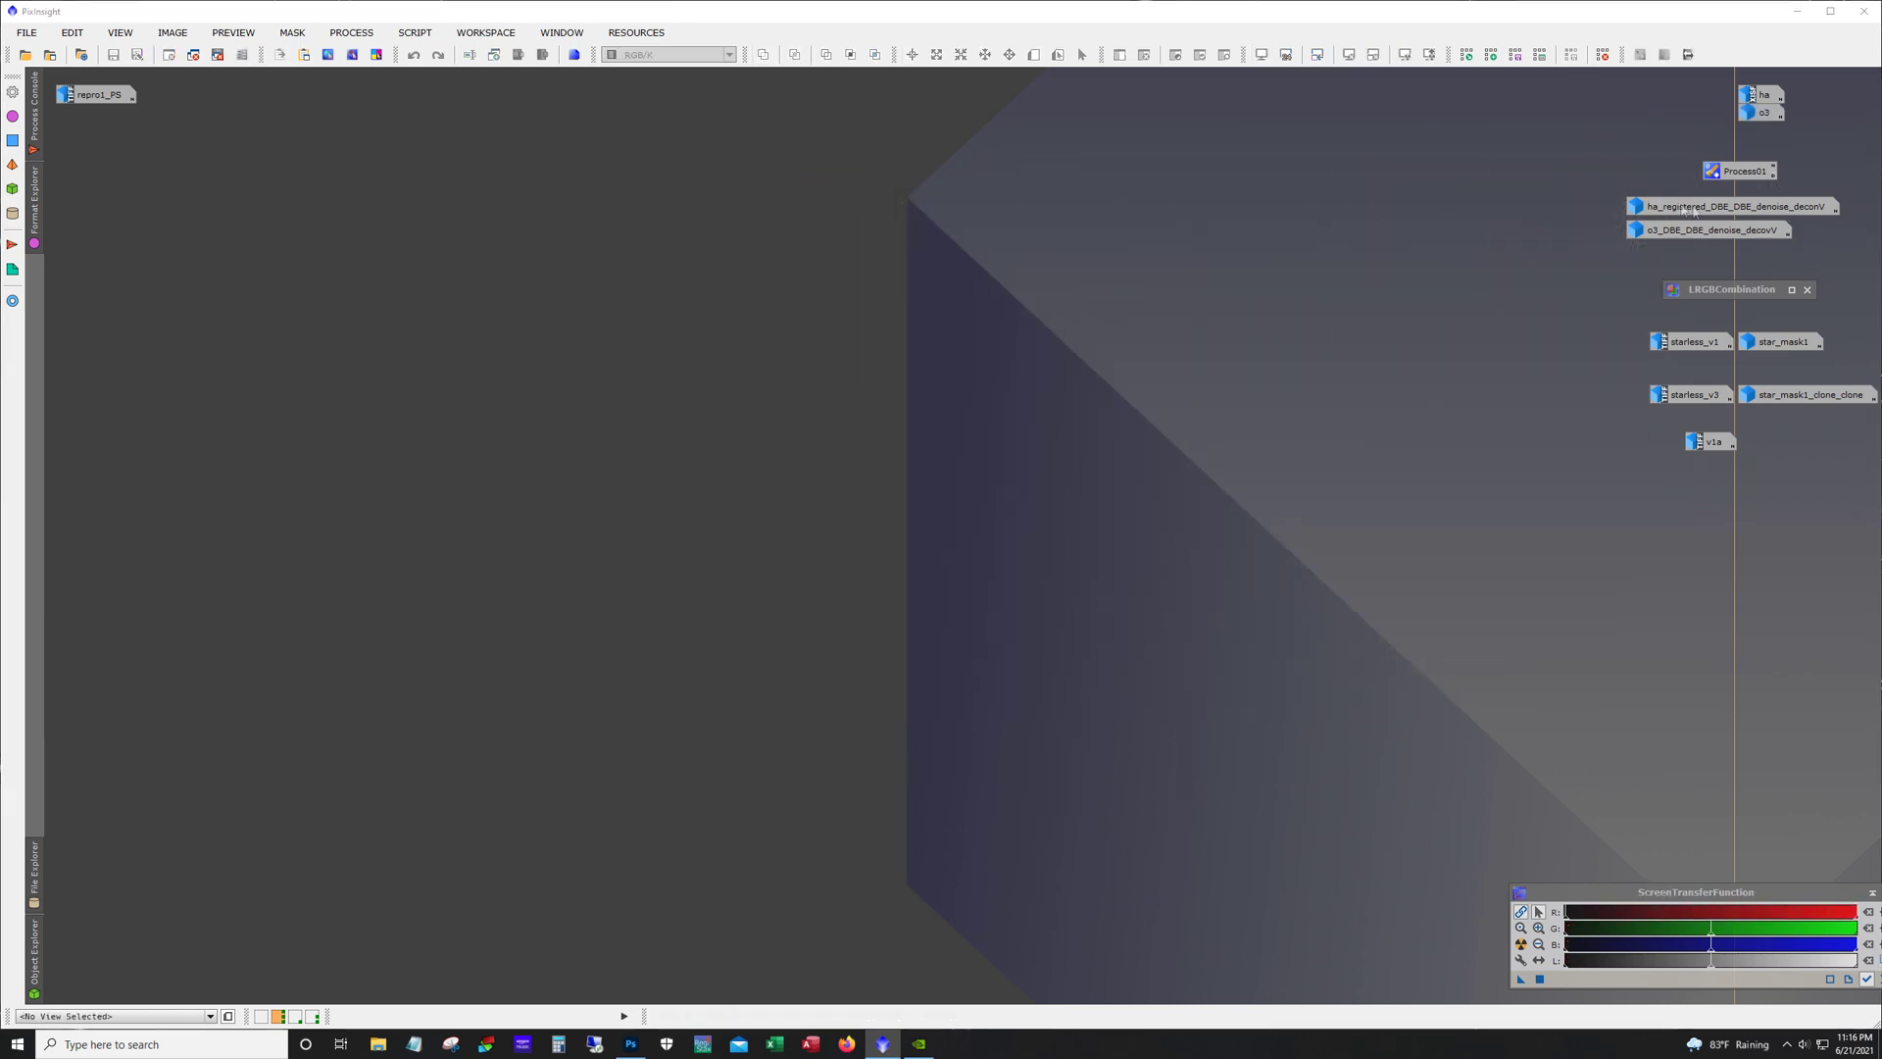
Open the ha_registered_DBE_DBE_denoise_deconV and o3_DBE_DBE_denoise_deconV images, moving the Ha window up-left.
mouse_move(1735, 204)
double_click(1735, 204)
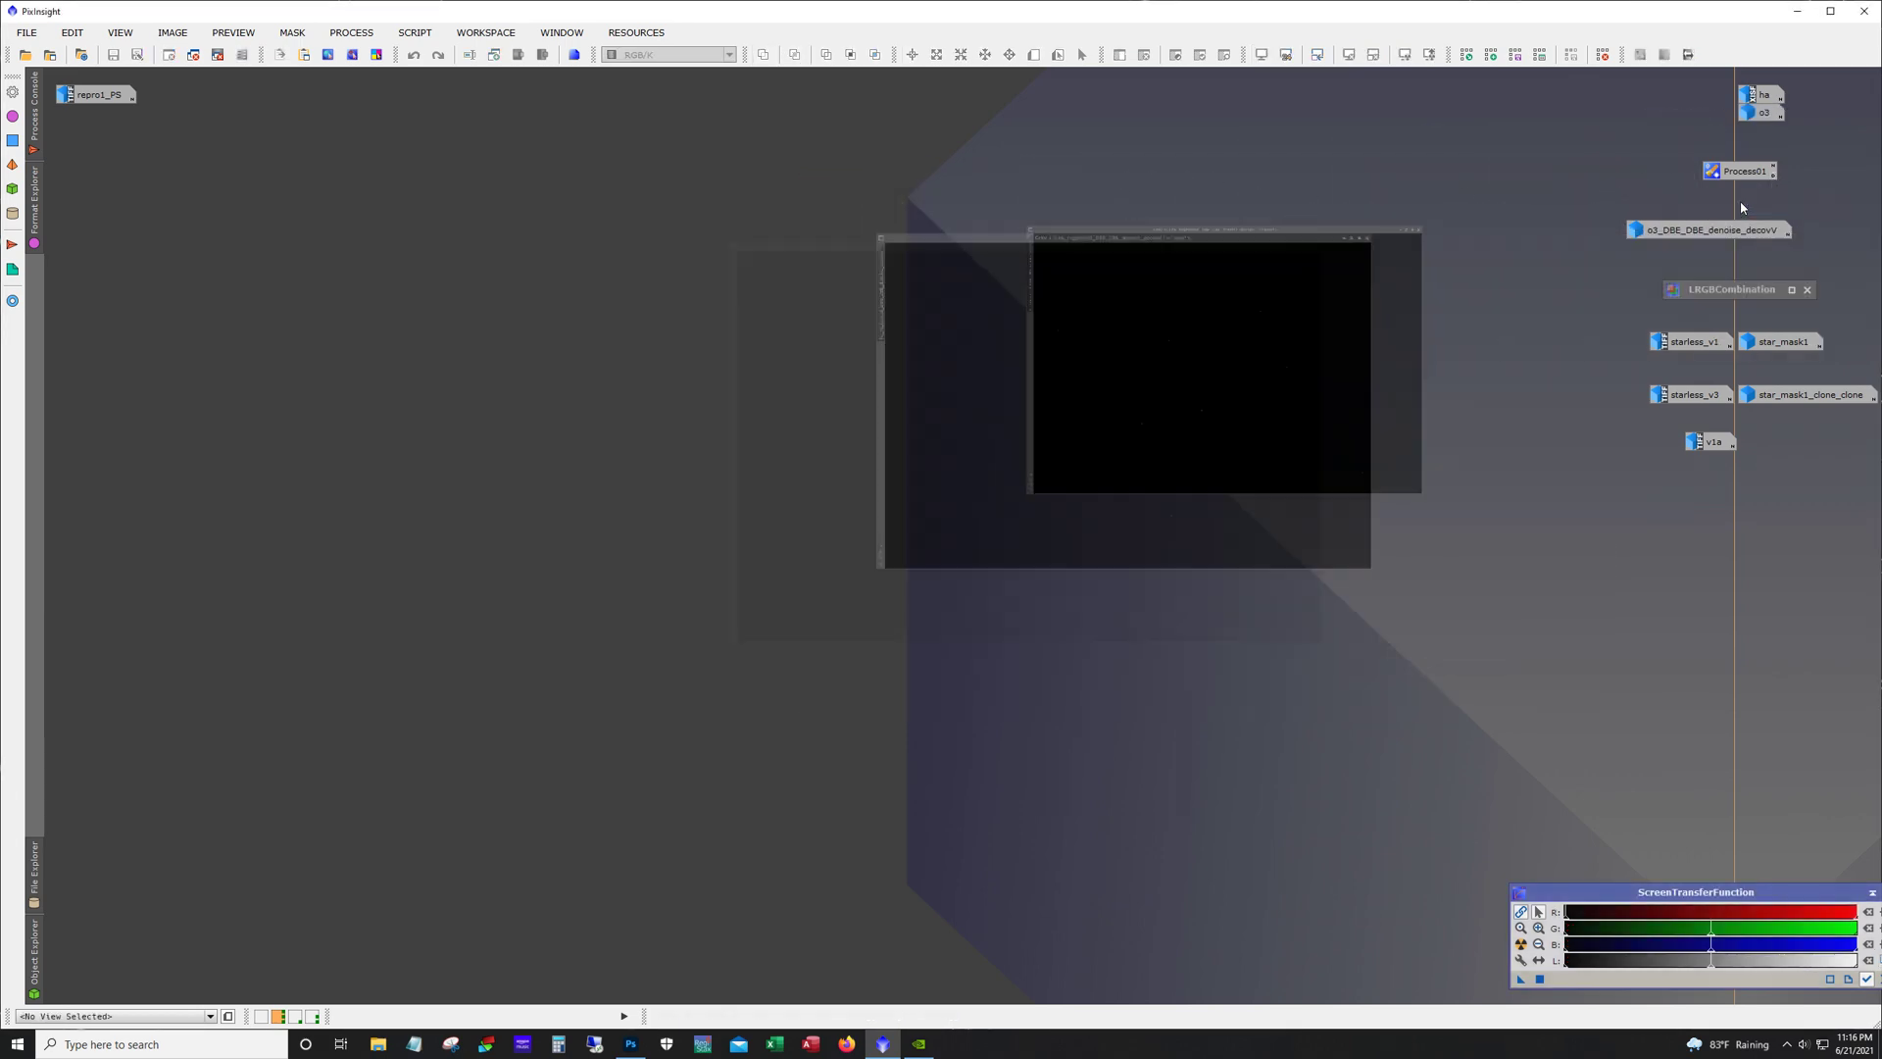
double_click(1738, 231)
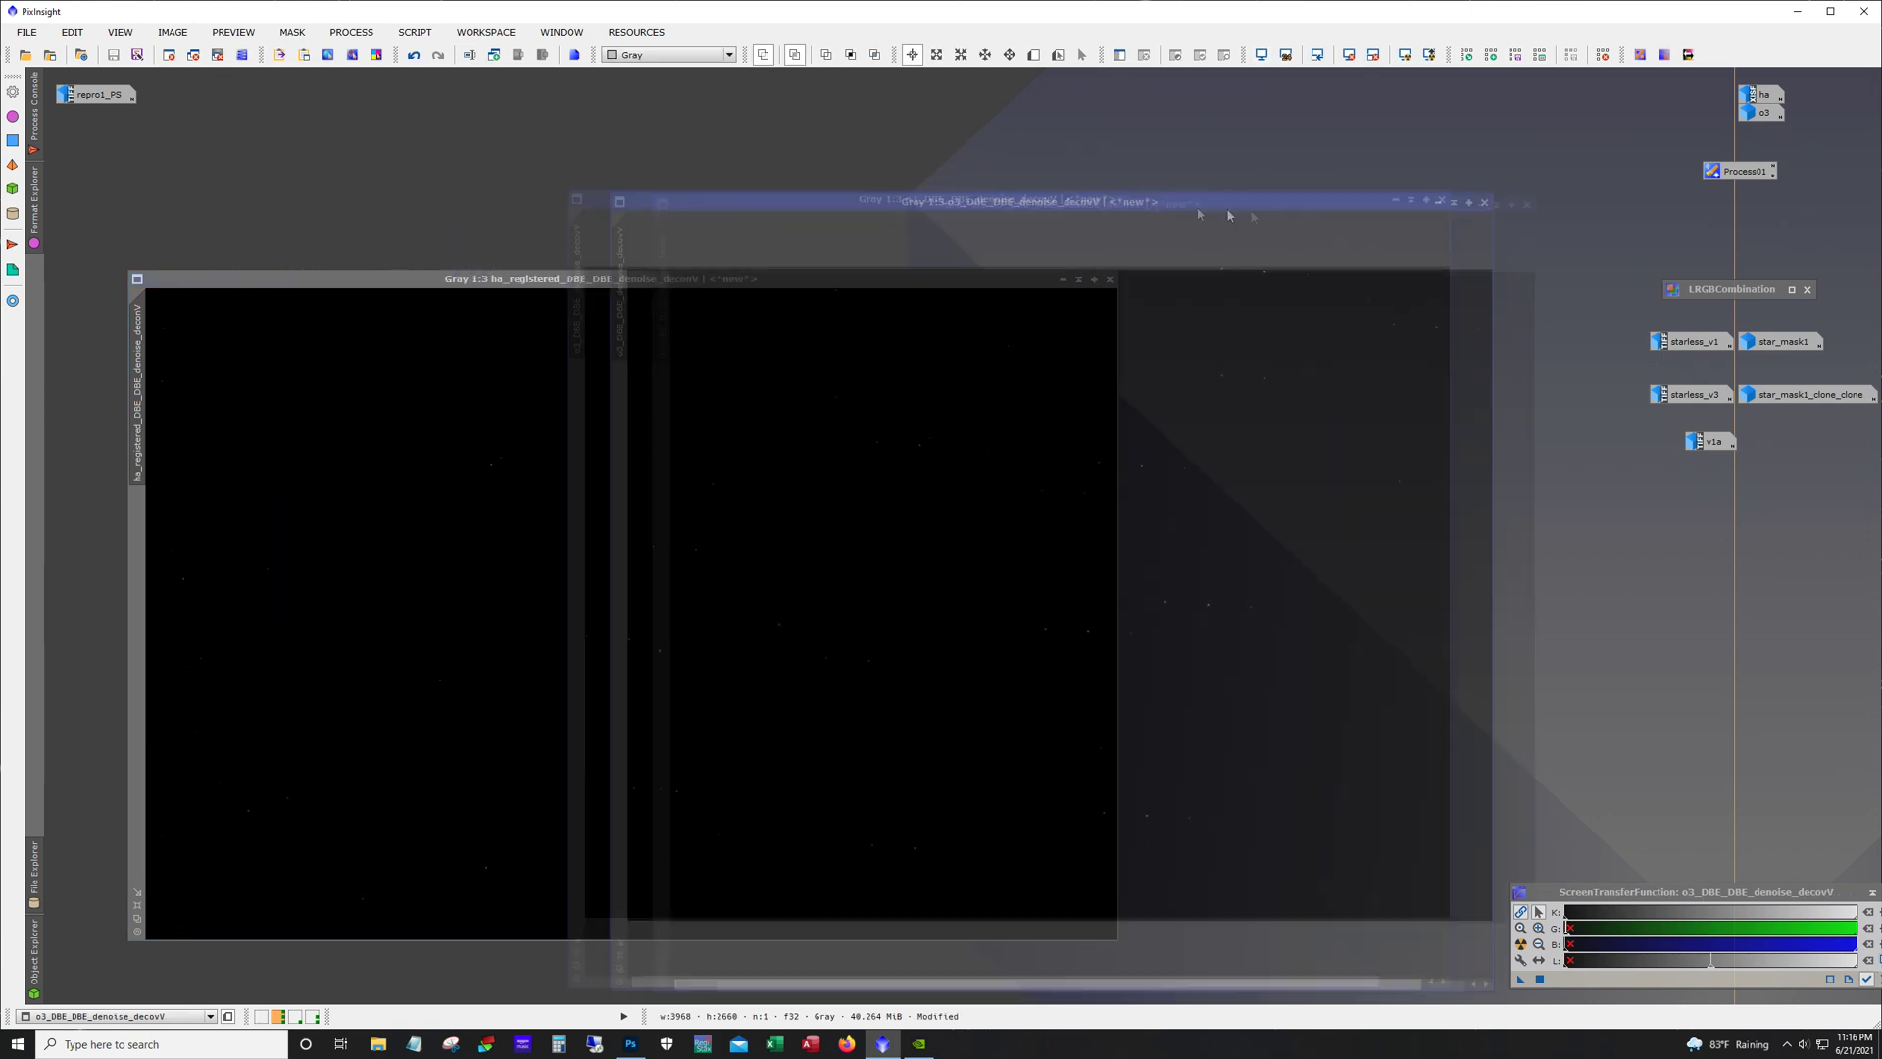
click(599, 305)
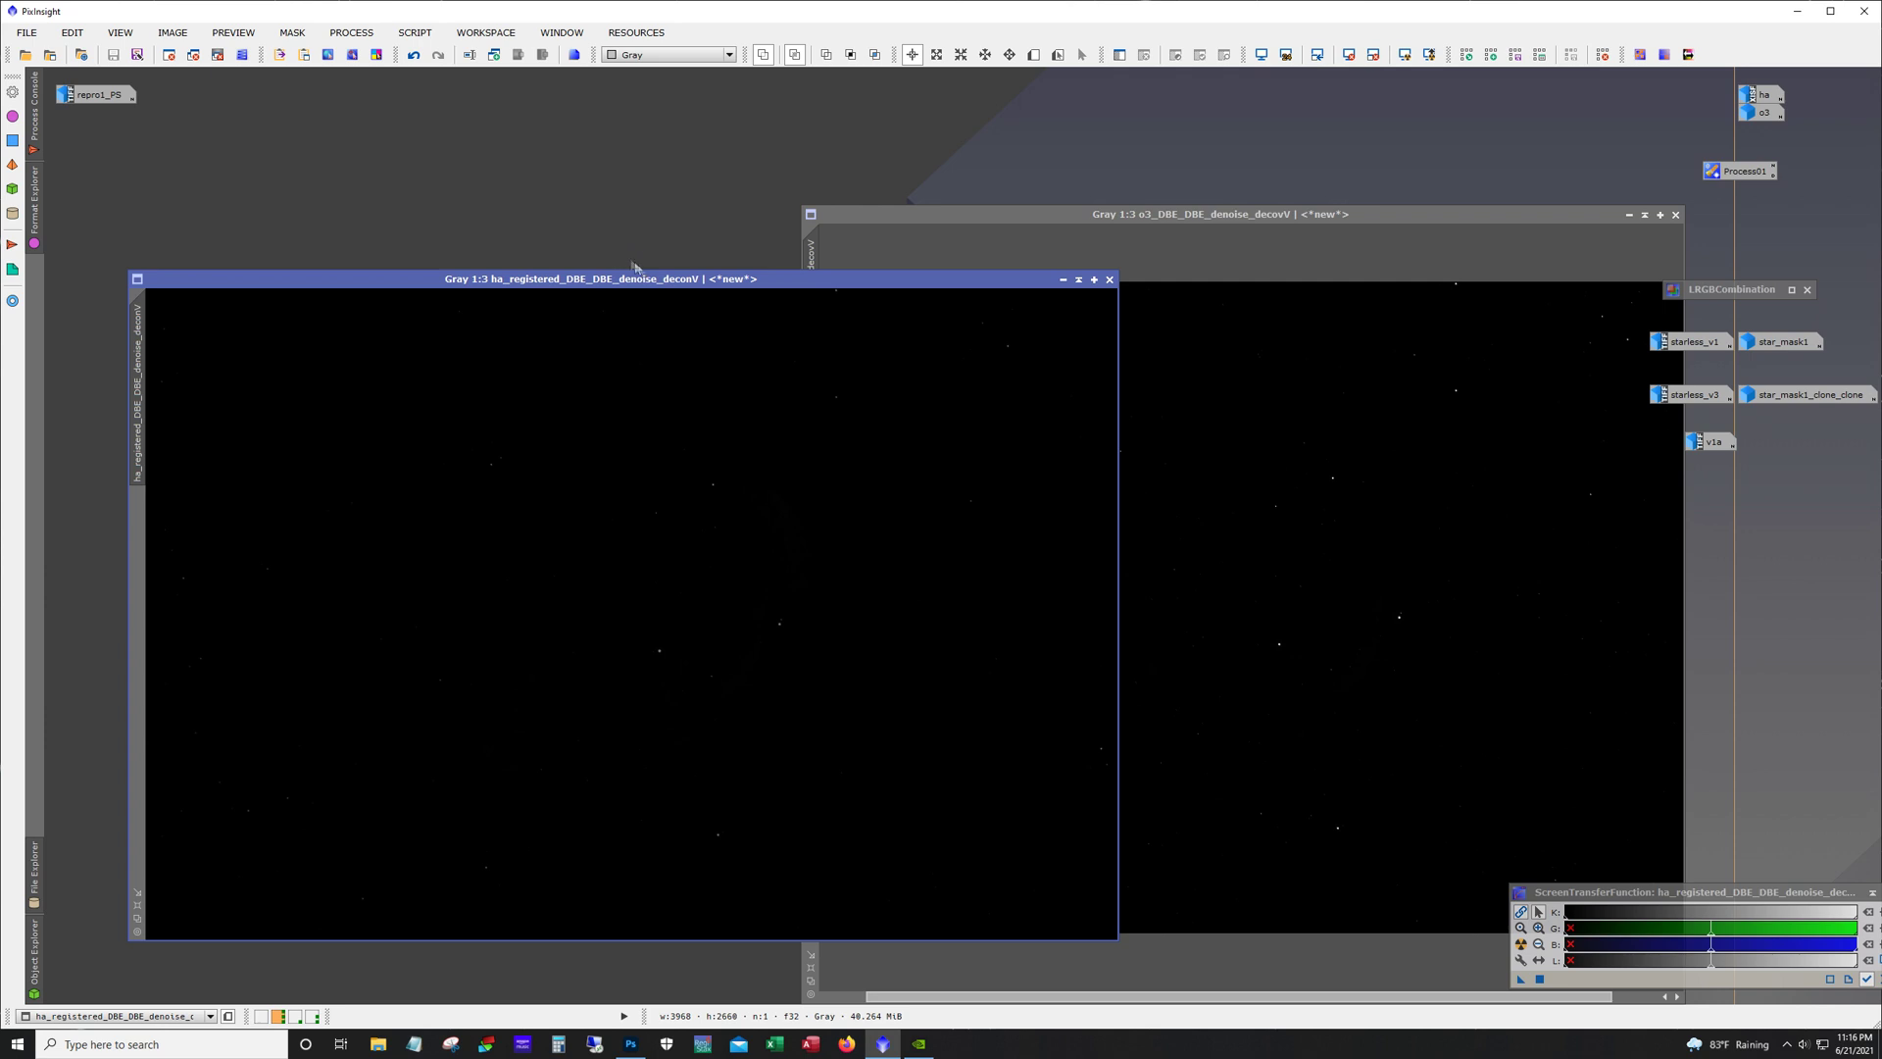
drag(647, 281, 613, 217)
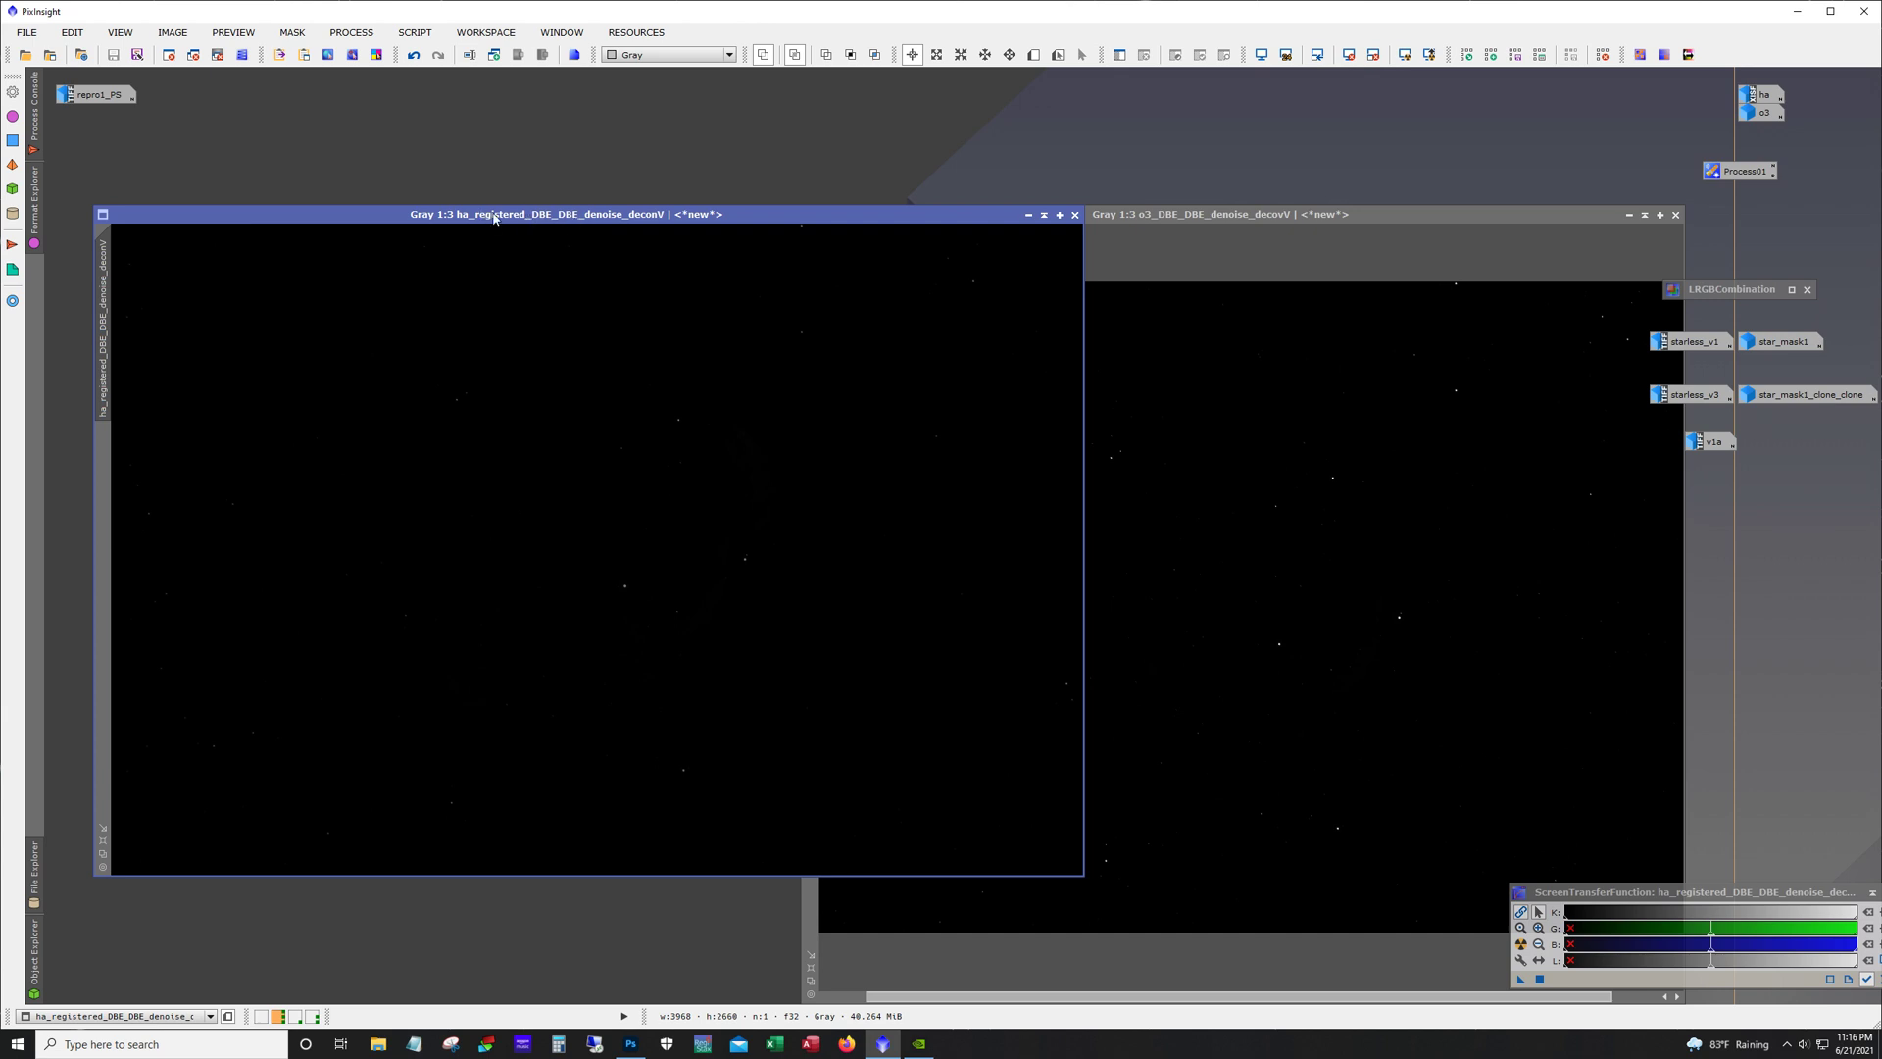
STF auto-stretch the OIII and Ha images, placing the OIII window beside the Ha one.
click(1393, 355)
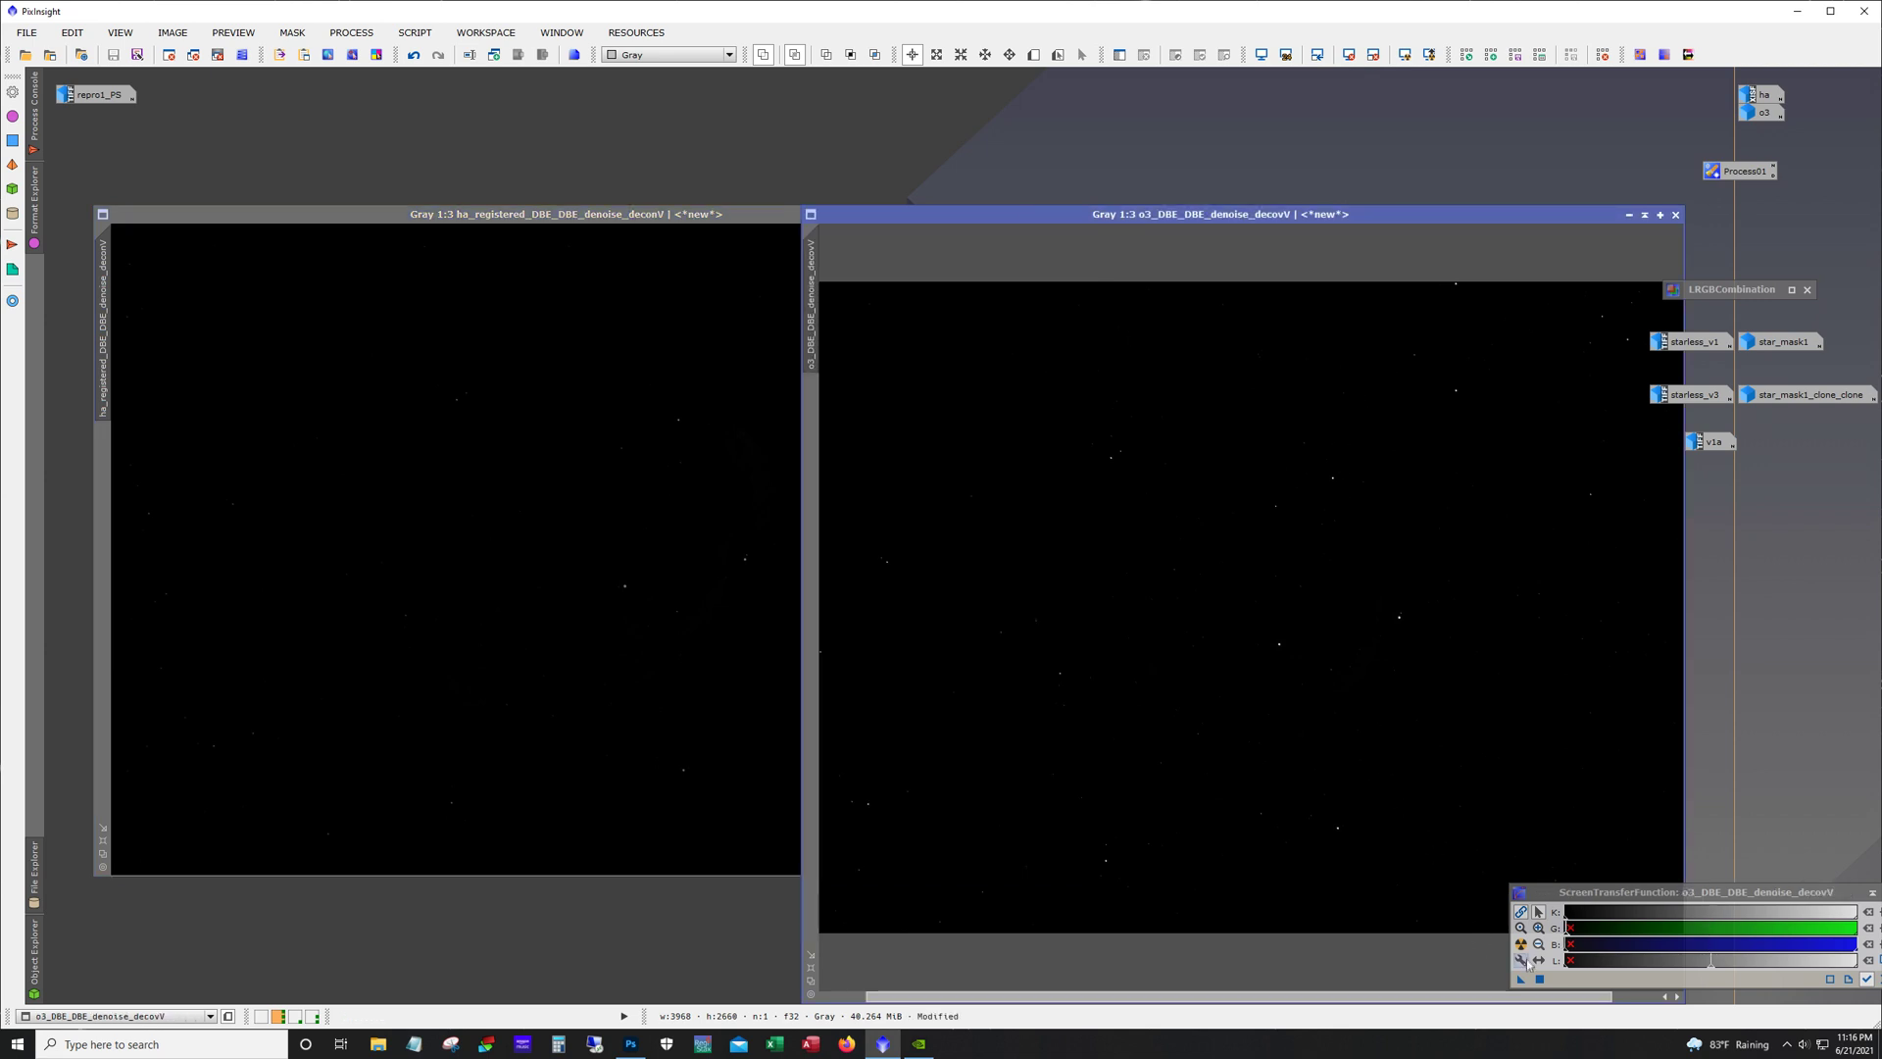
click(1520, 944)
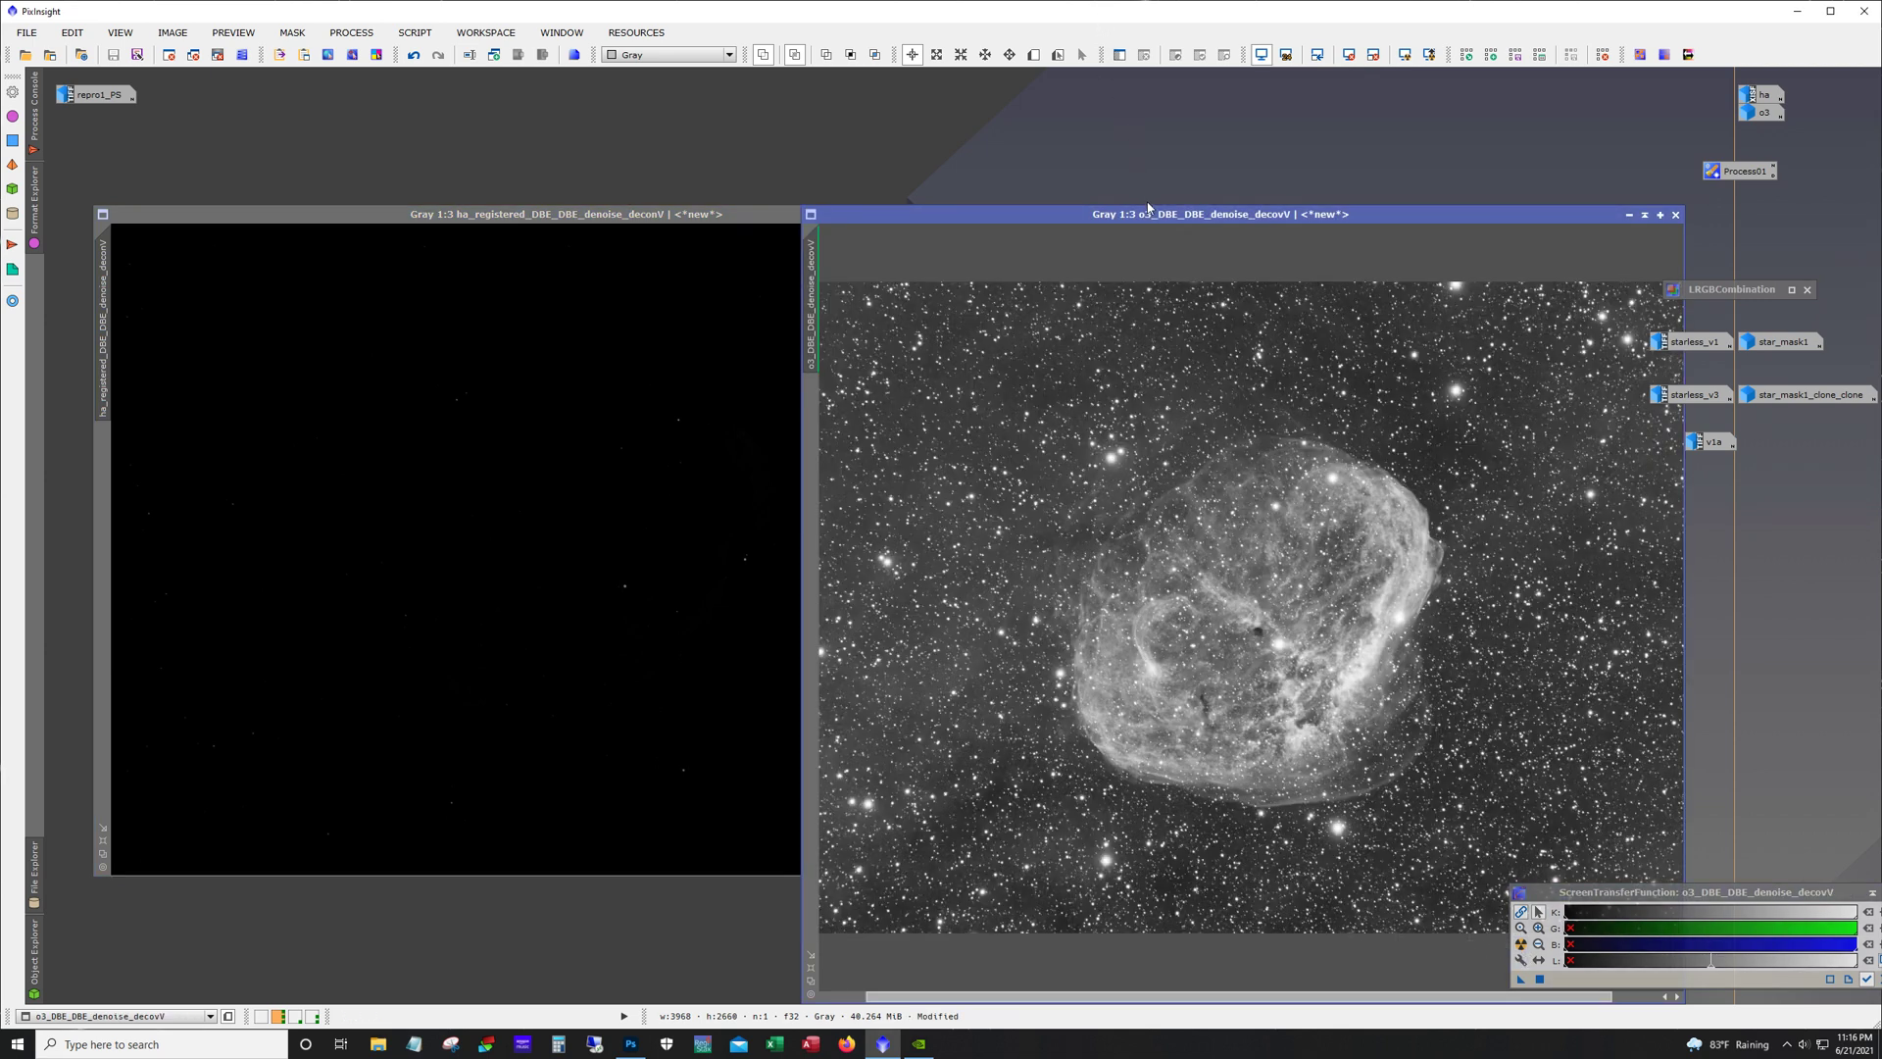
mouse_move(1150, 209)
mouse_down()
mouse_move(1153, 301)
mouse_move(1144, 206)
mouse_up()
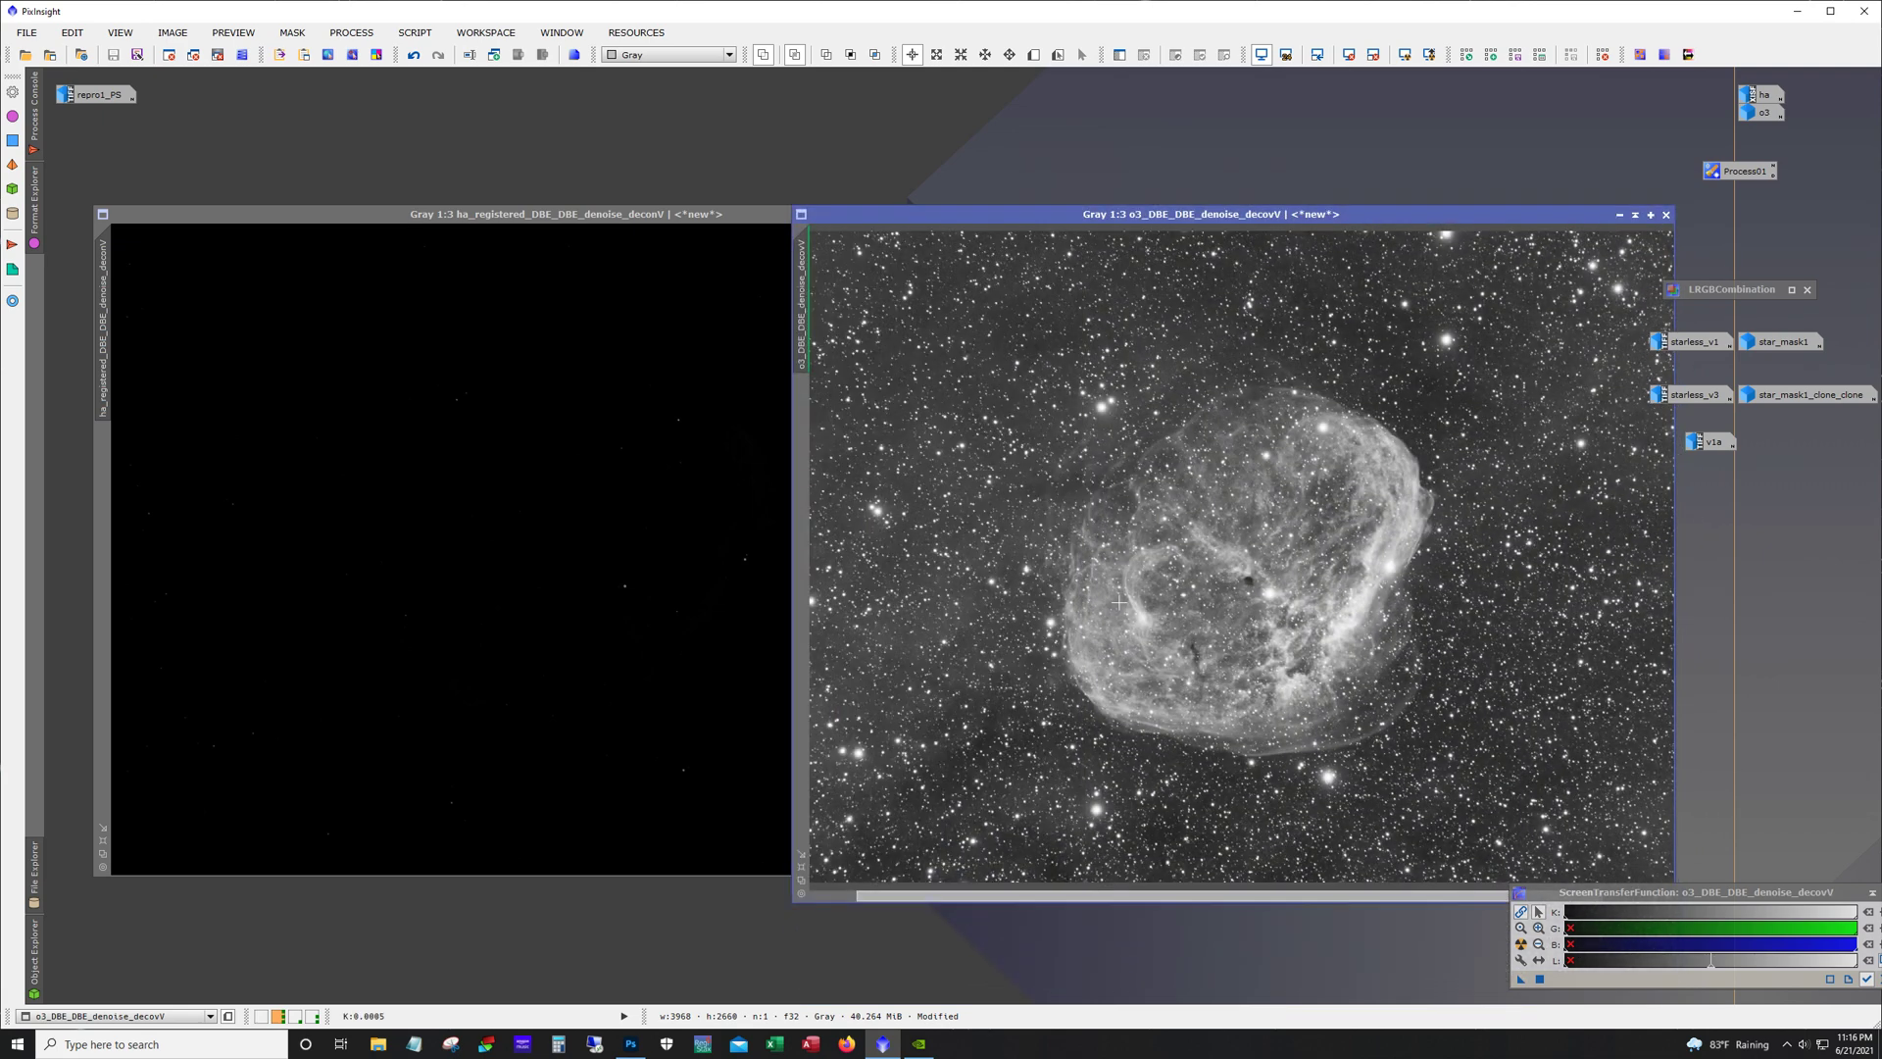
click(479, 447)
click(1520, 944)
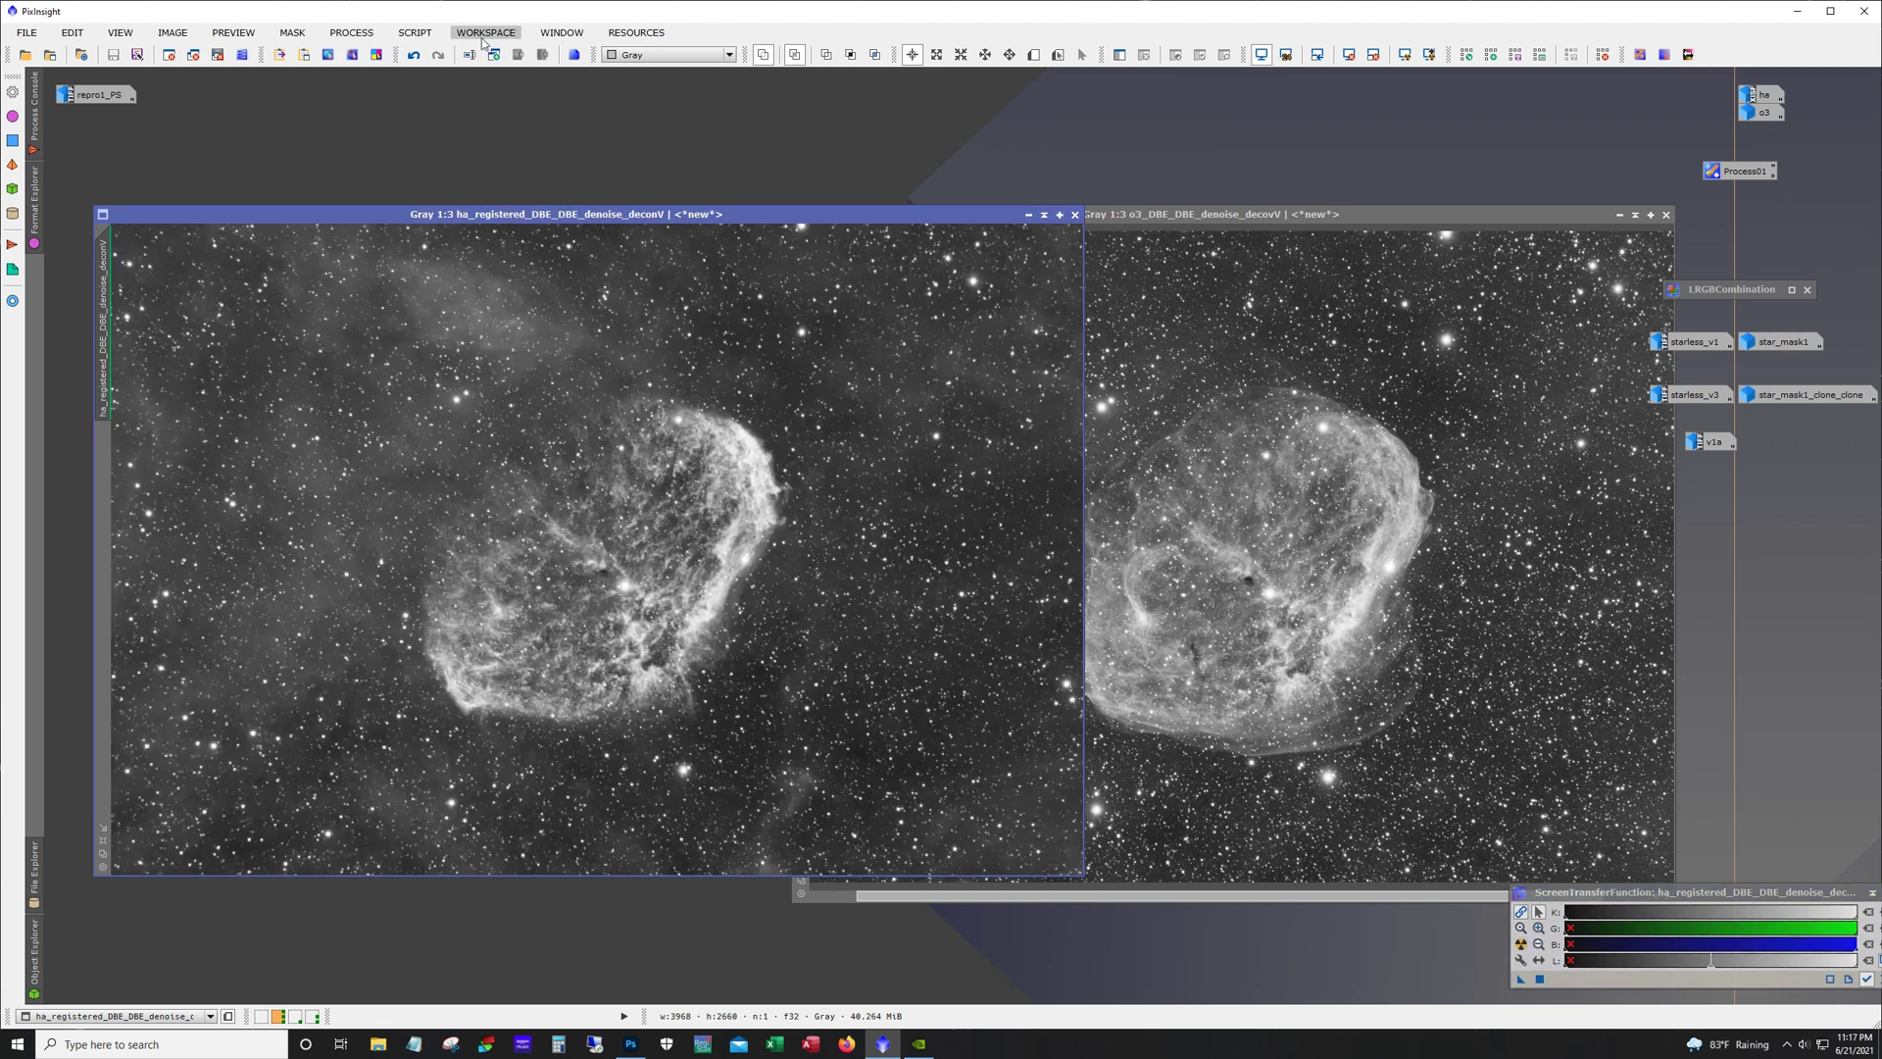
click(437, 34)
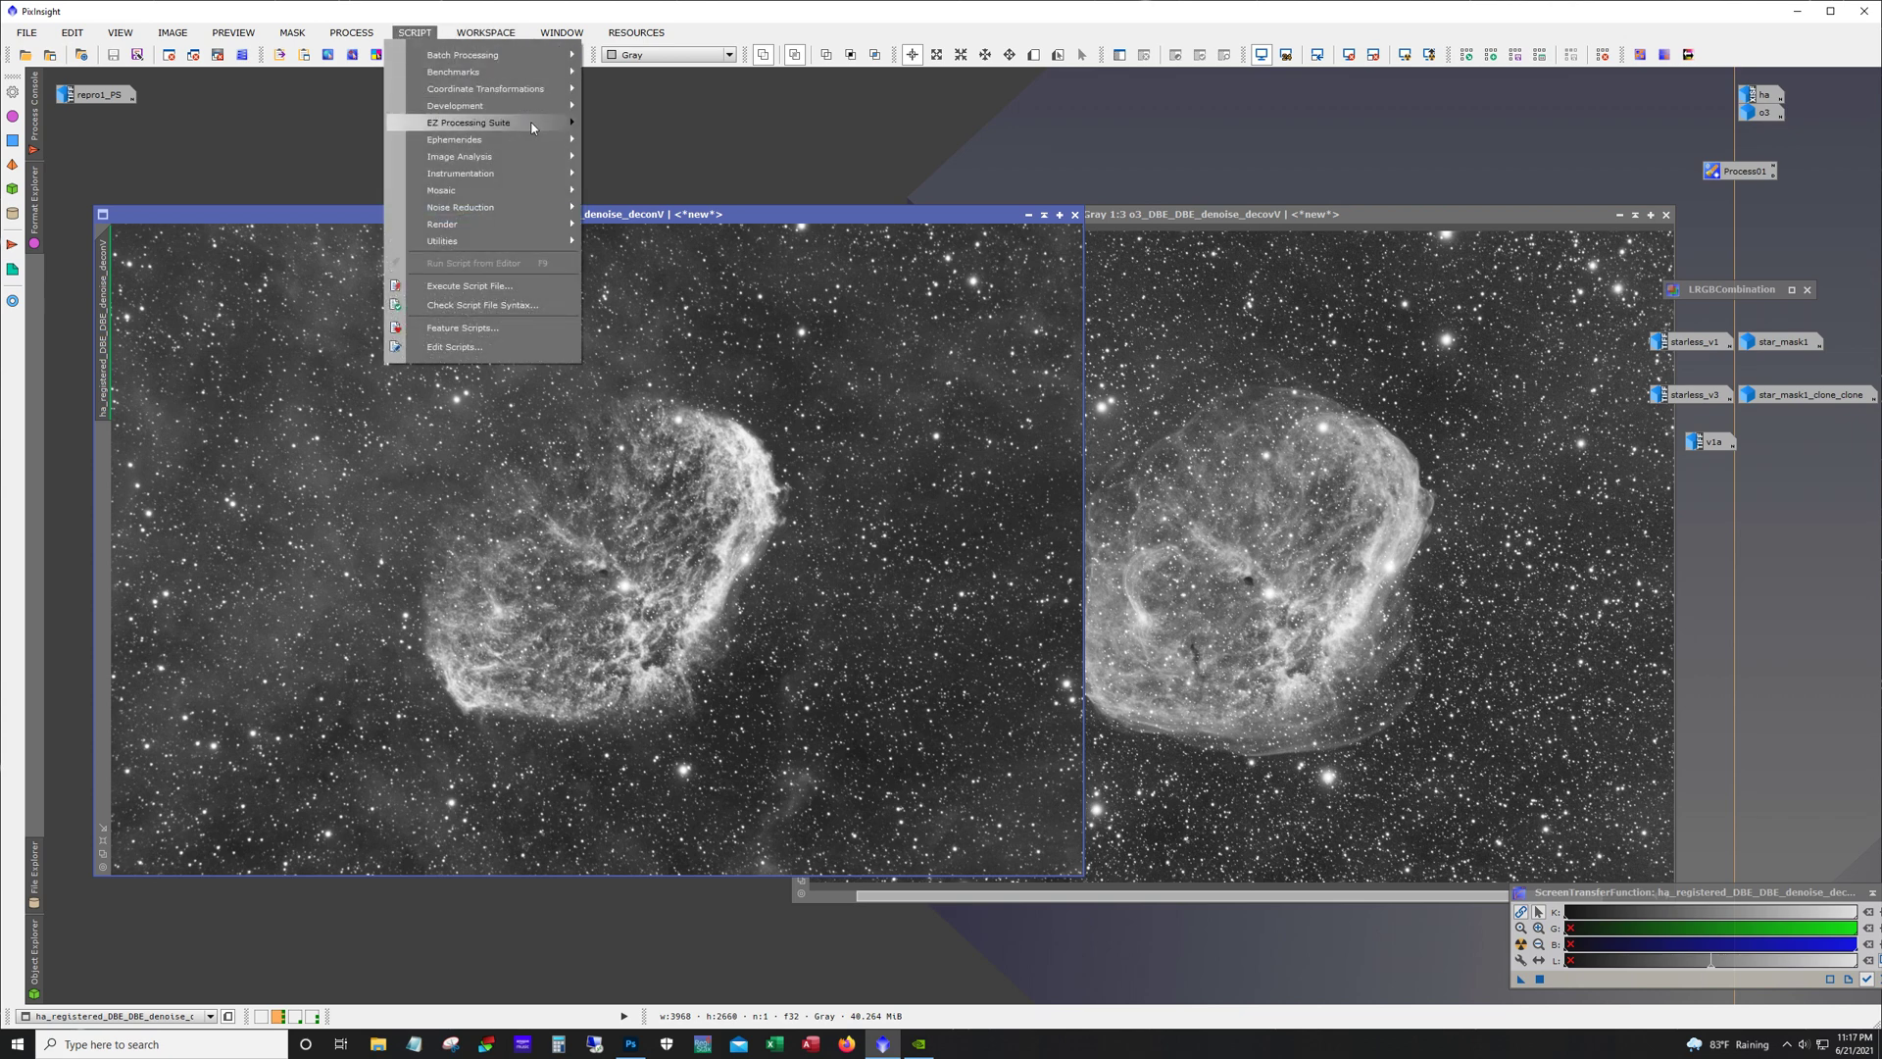
mouse_move(533, 128)
click(647, 143)
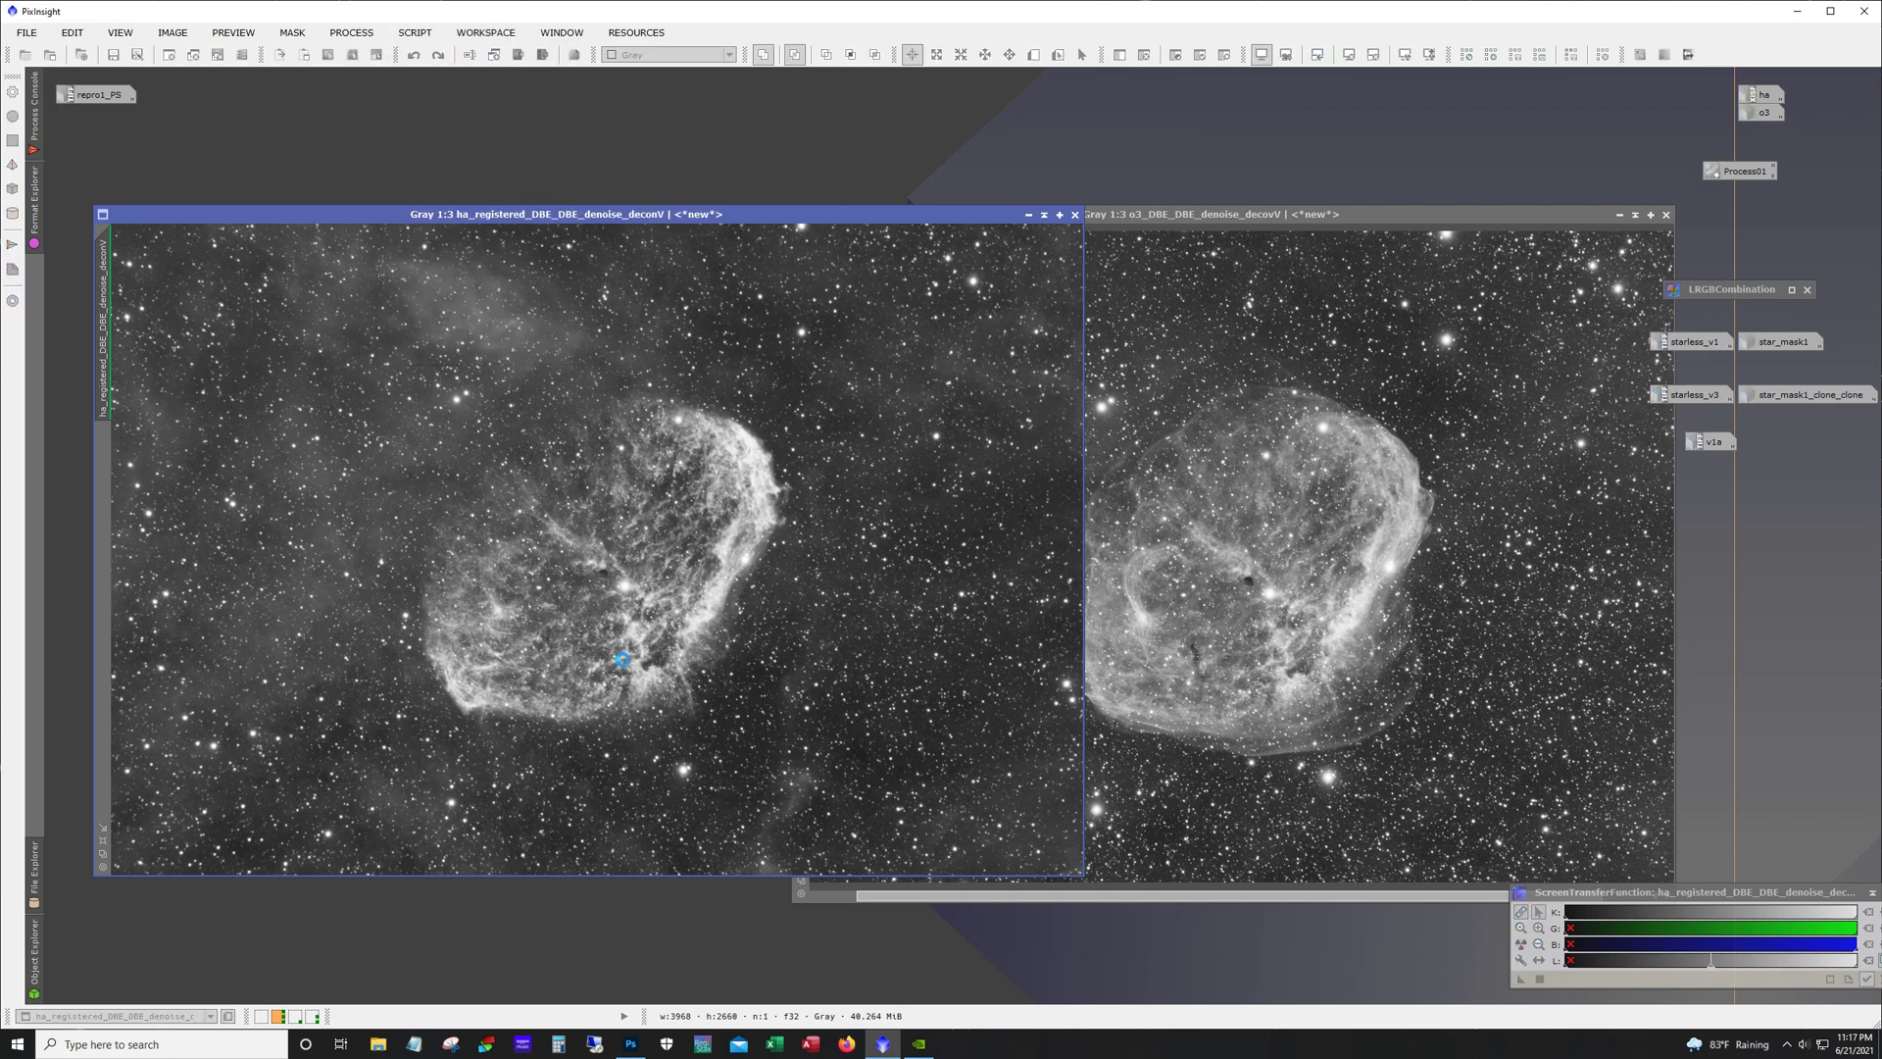
click(863, 574)
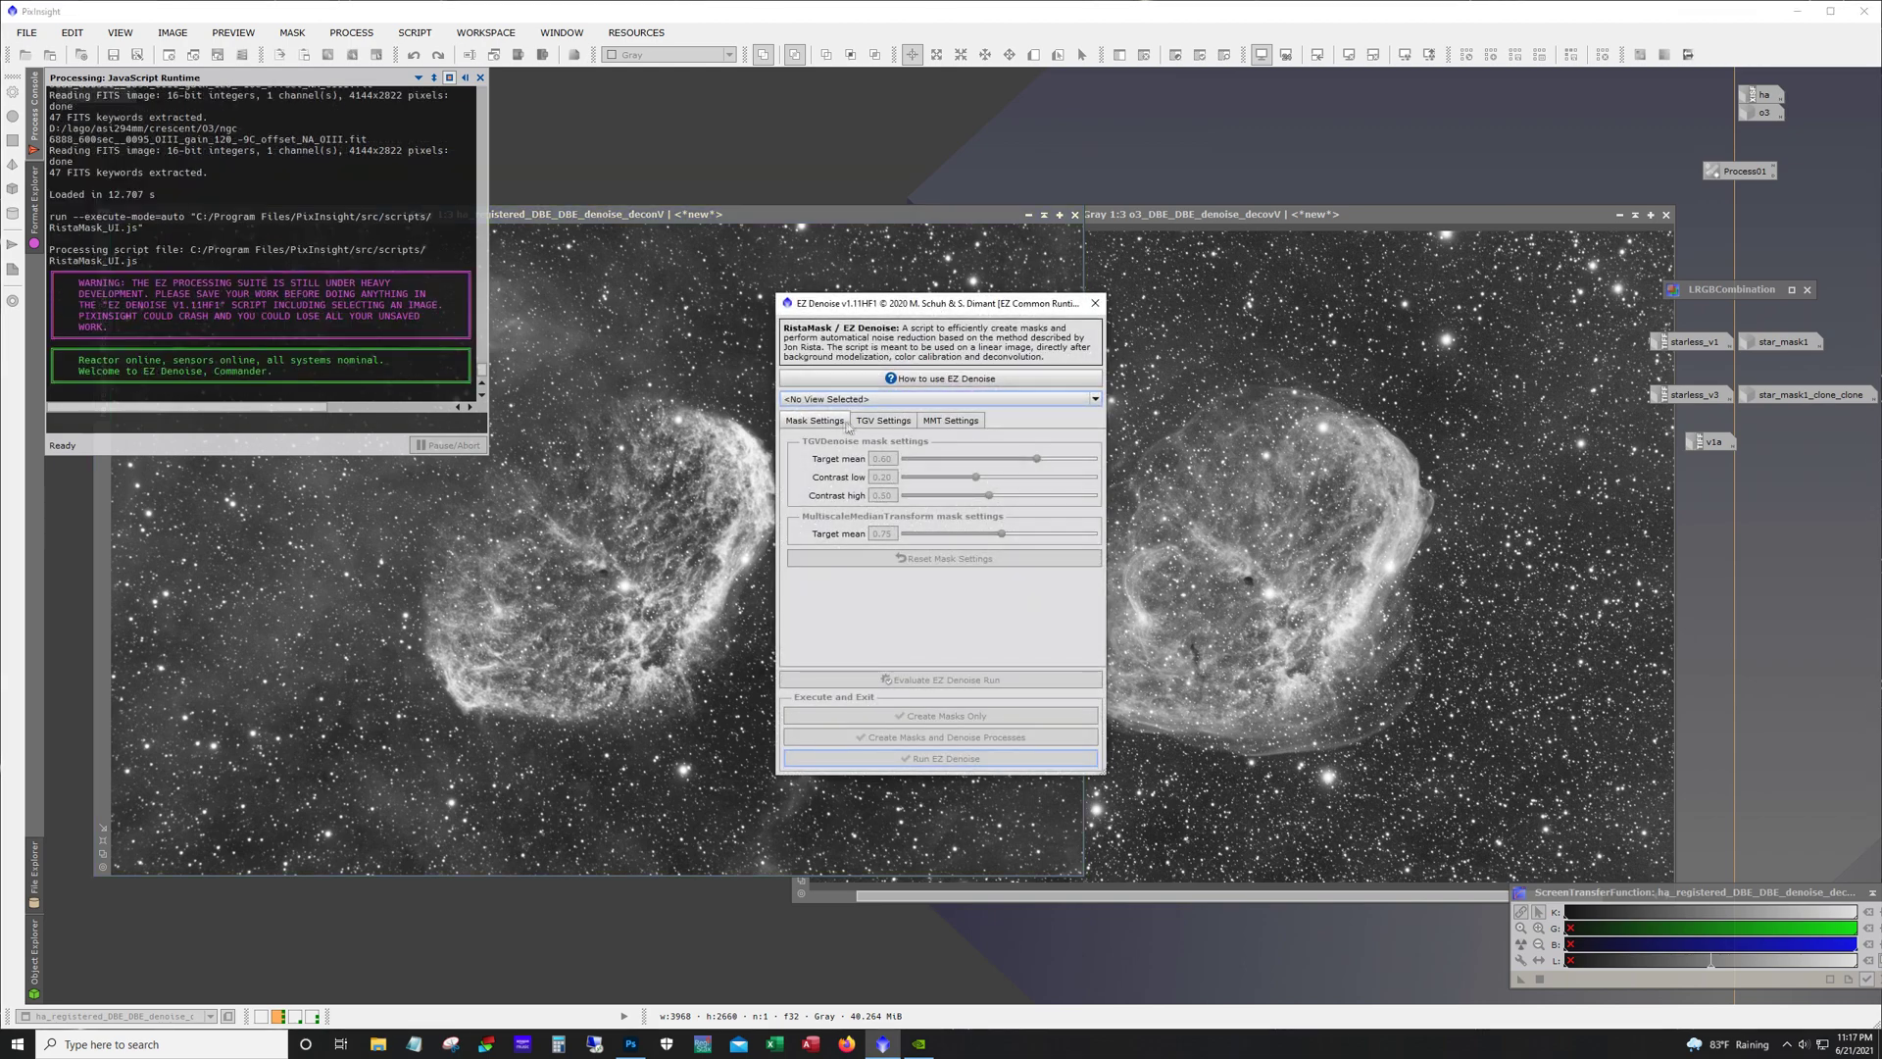
click(873, 400)
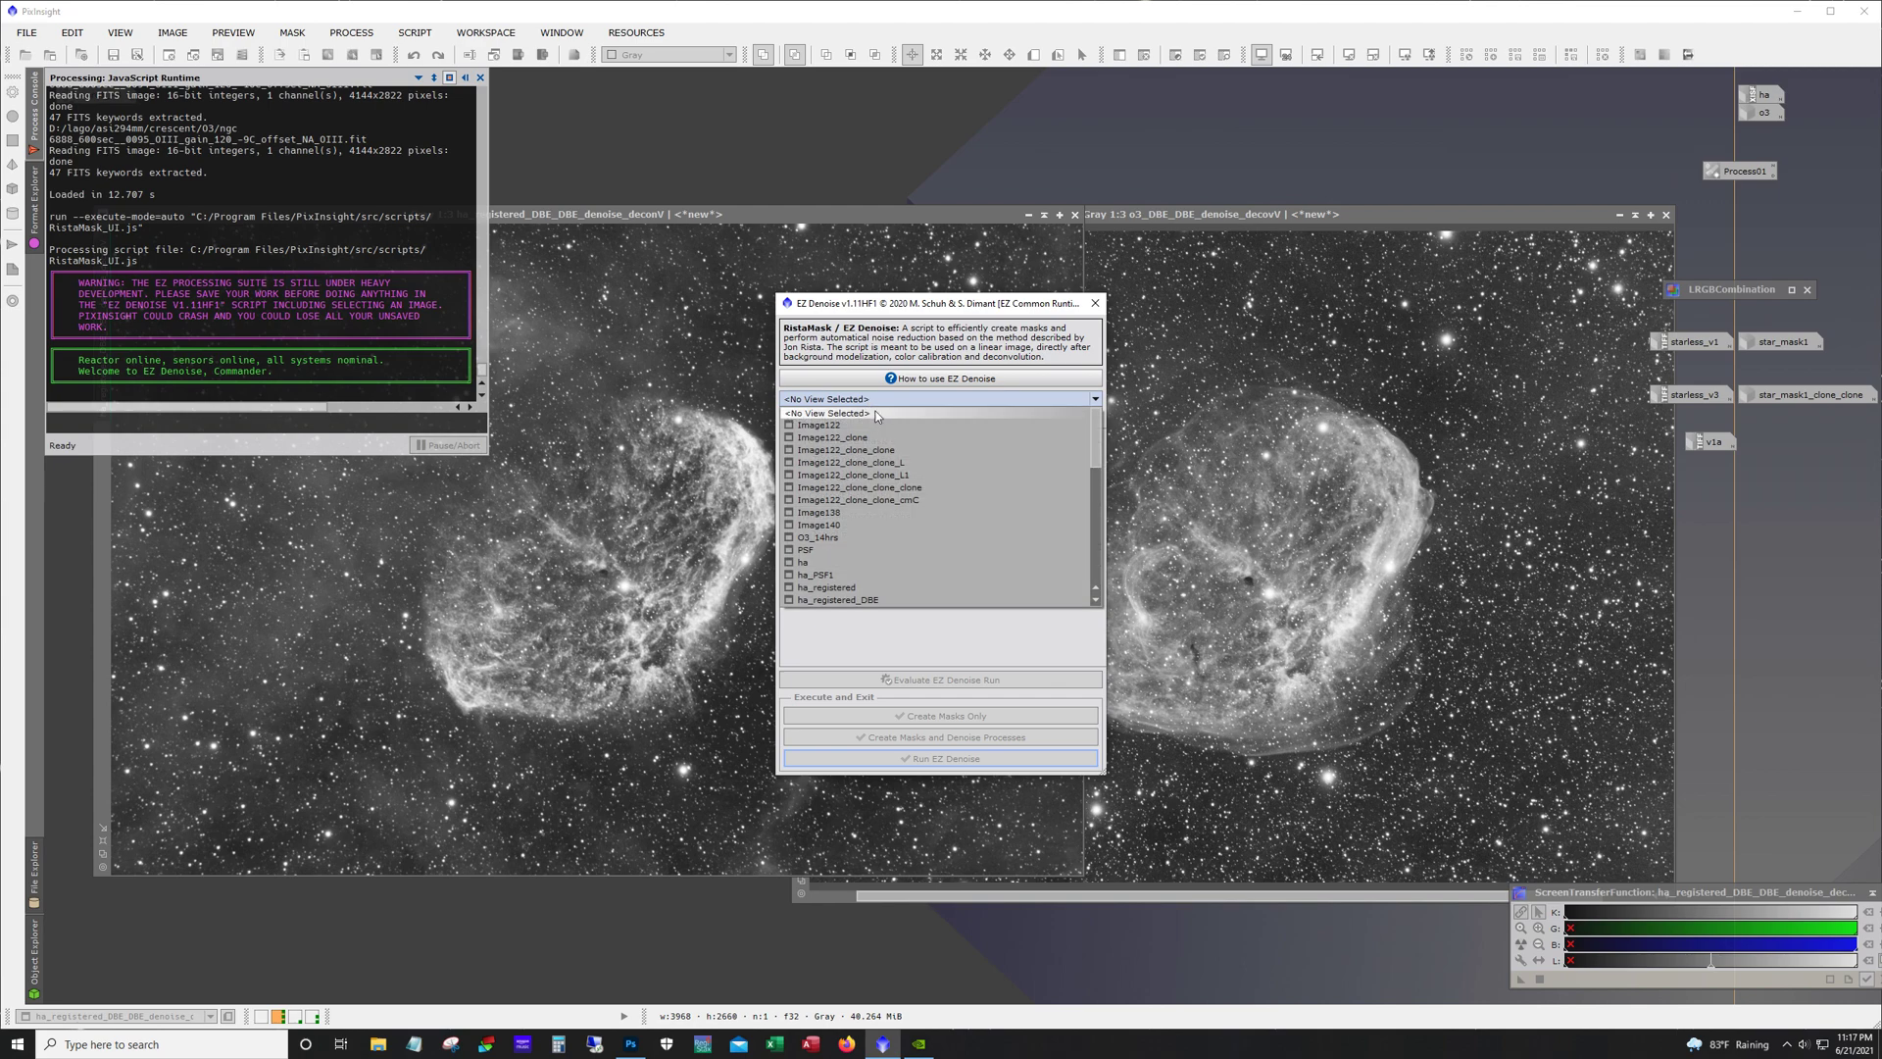
scroll(875, 461, down, 5)
click(849, 522)
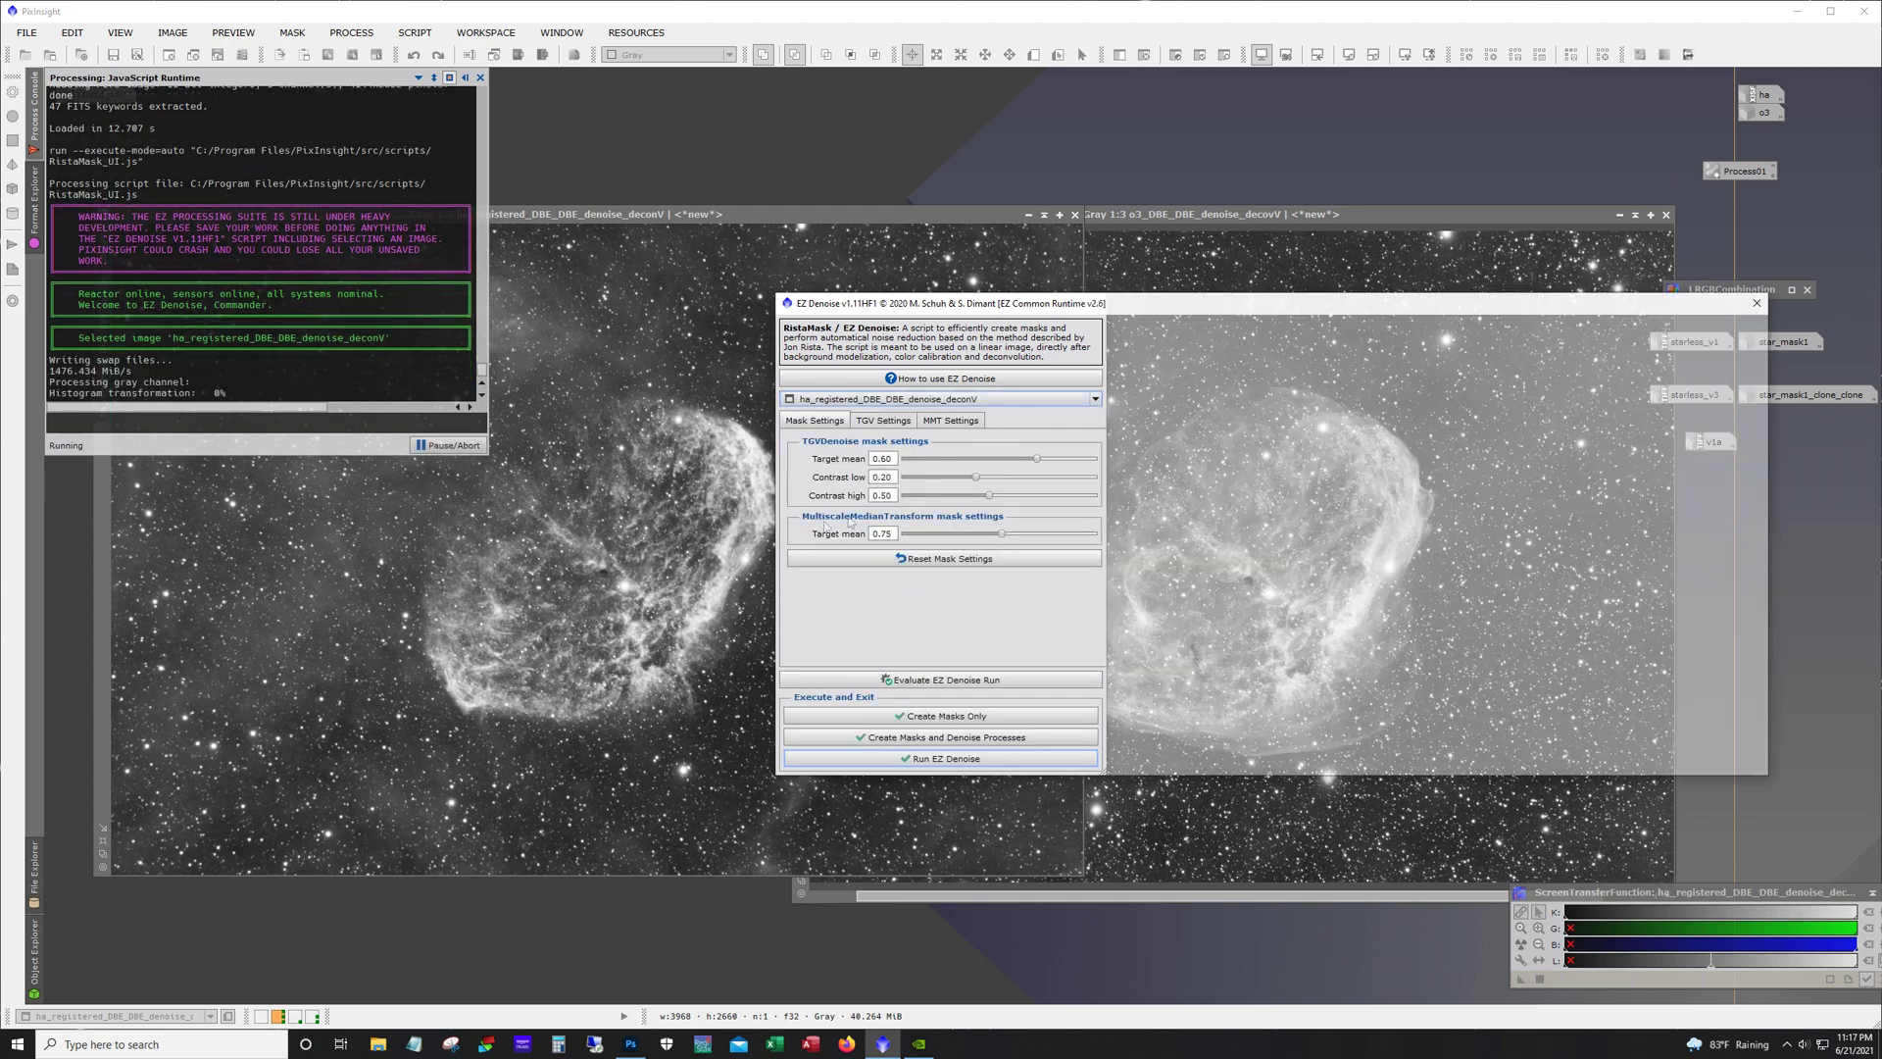
click(881, 421)
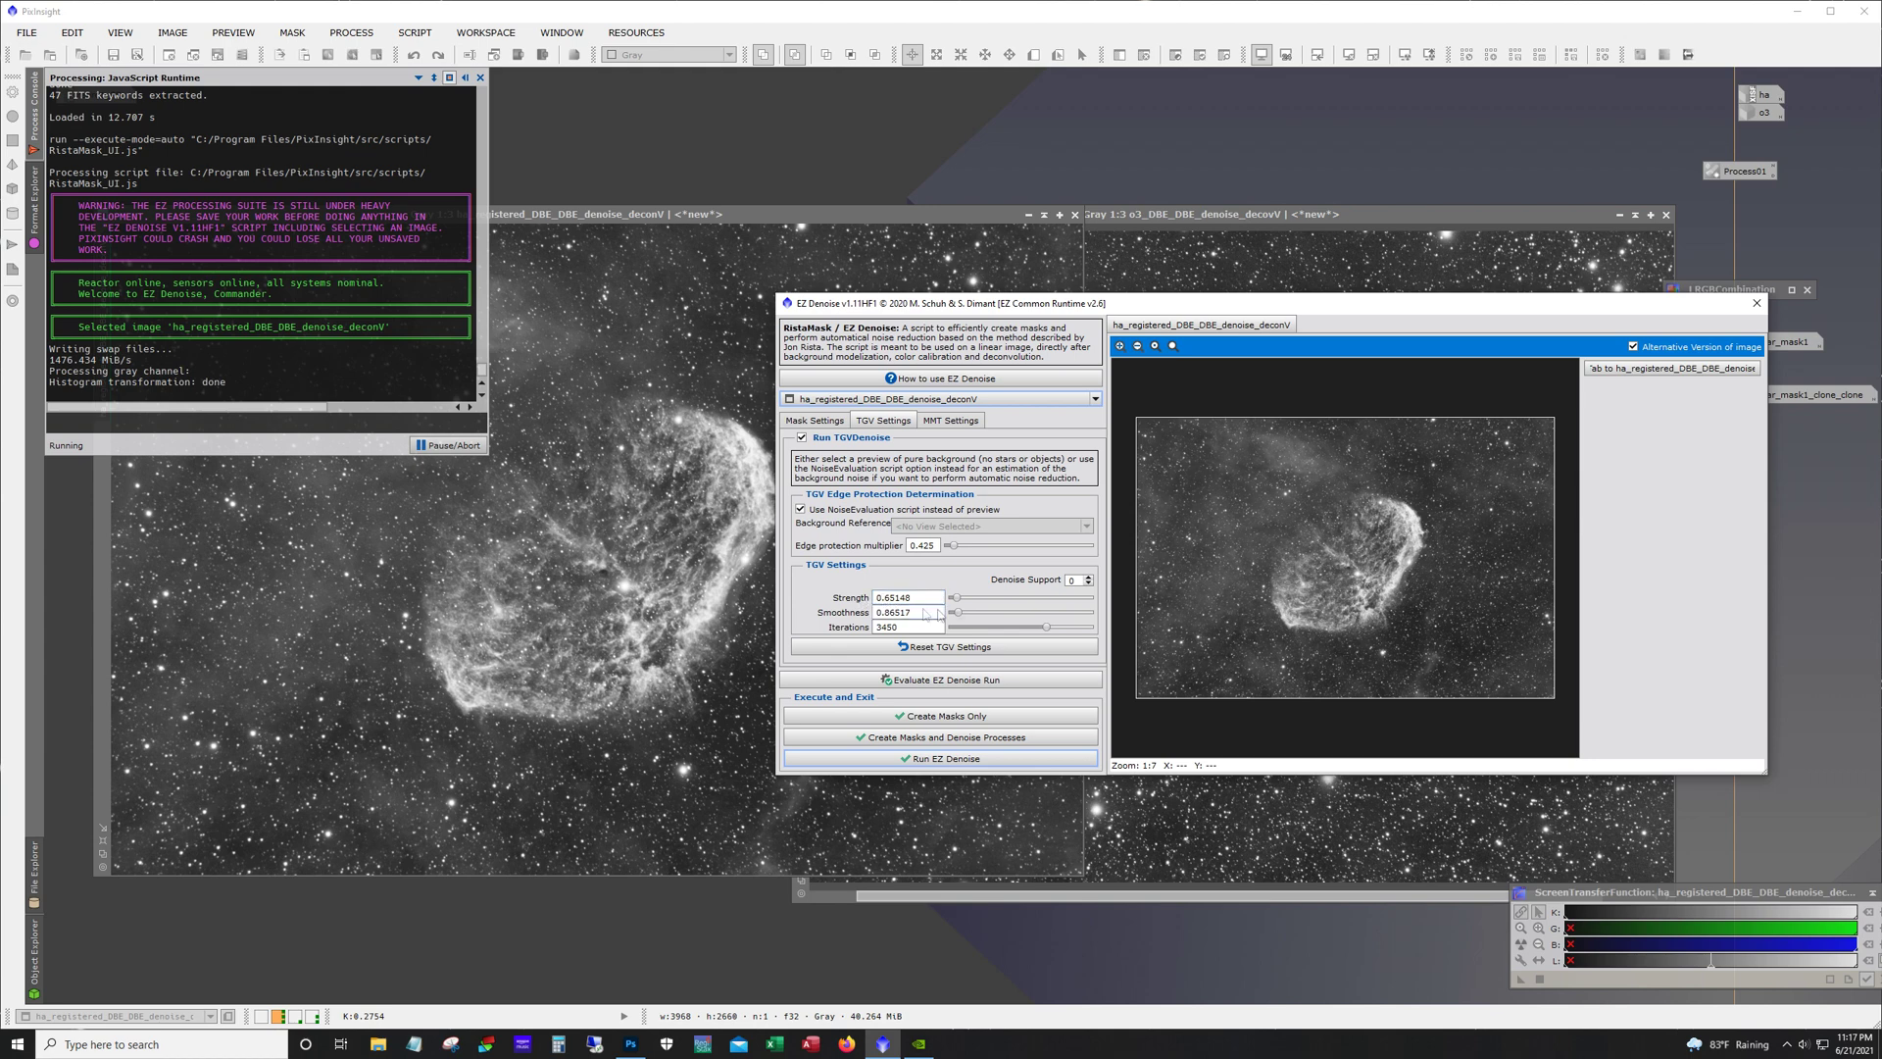
click(1757, 303)
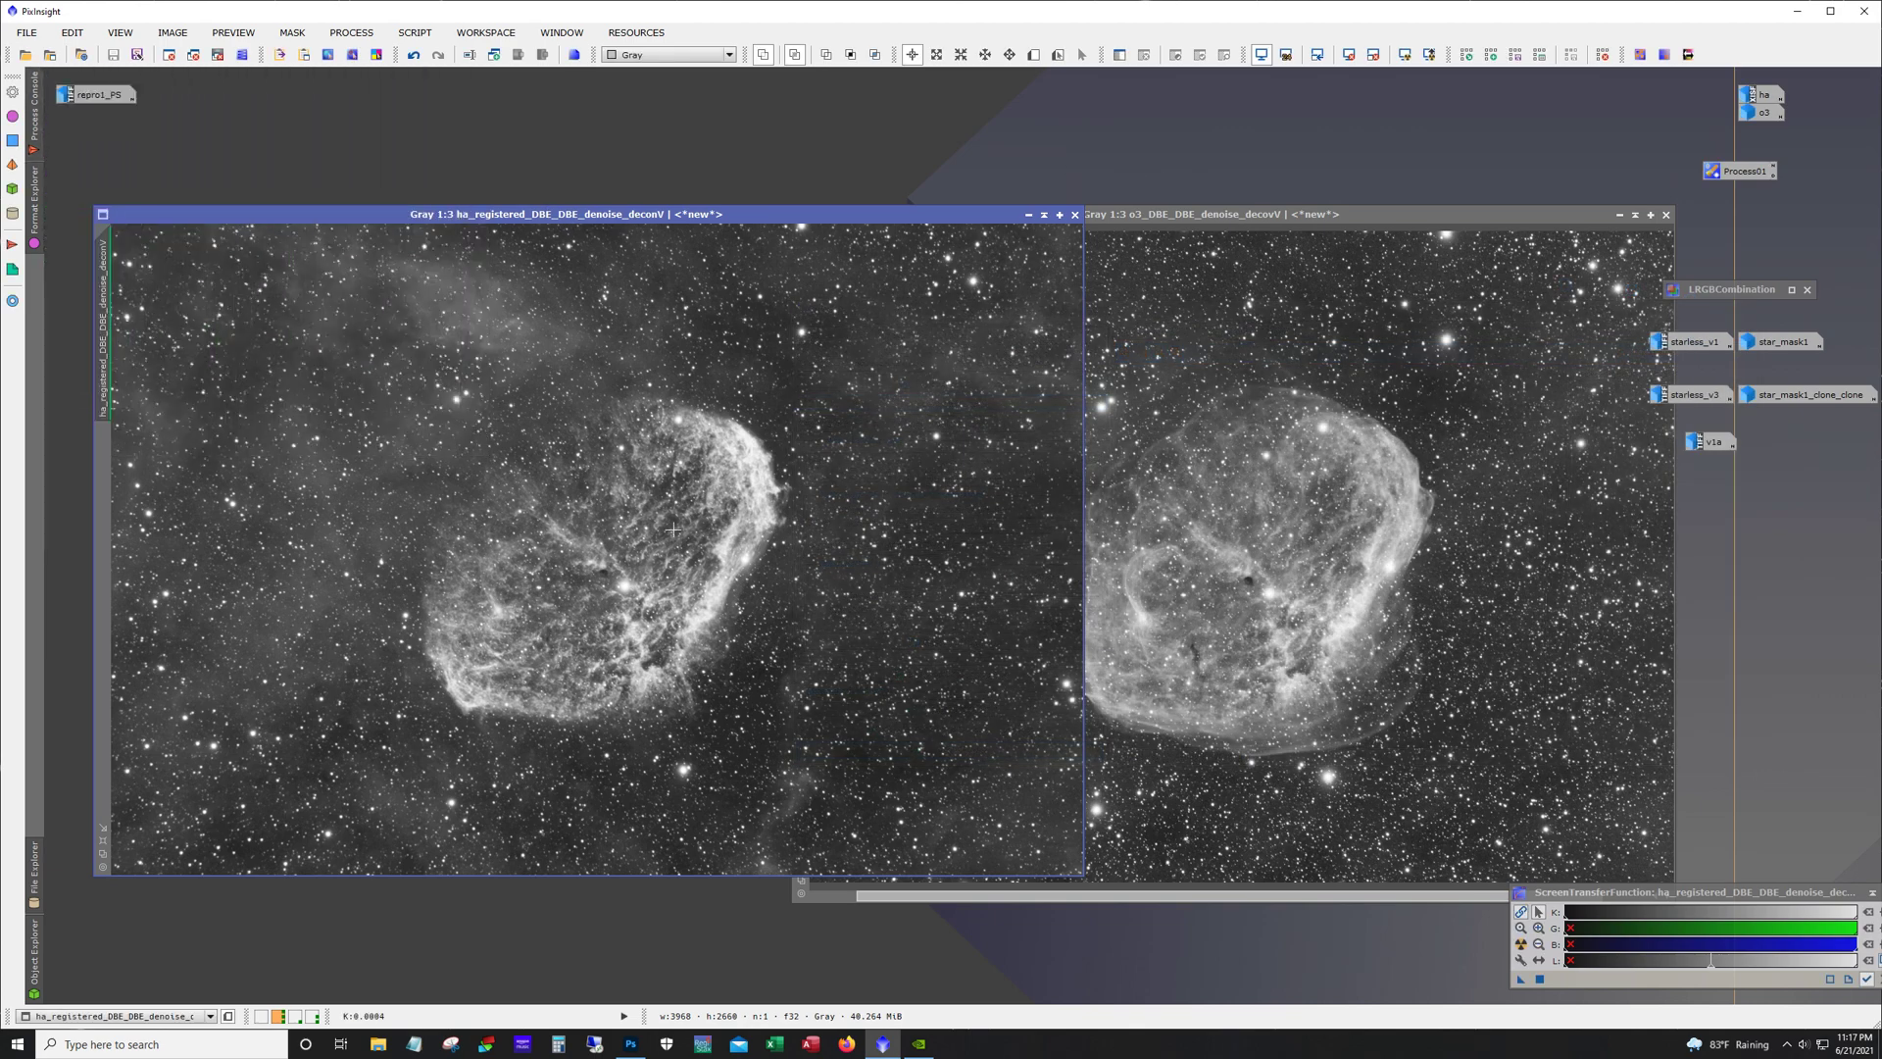
scroll(673, 529, up, 3)
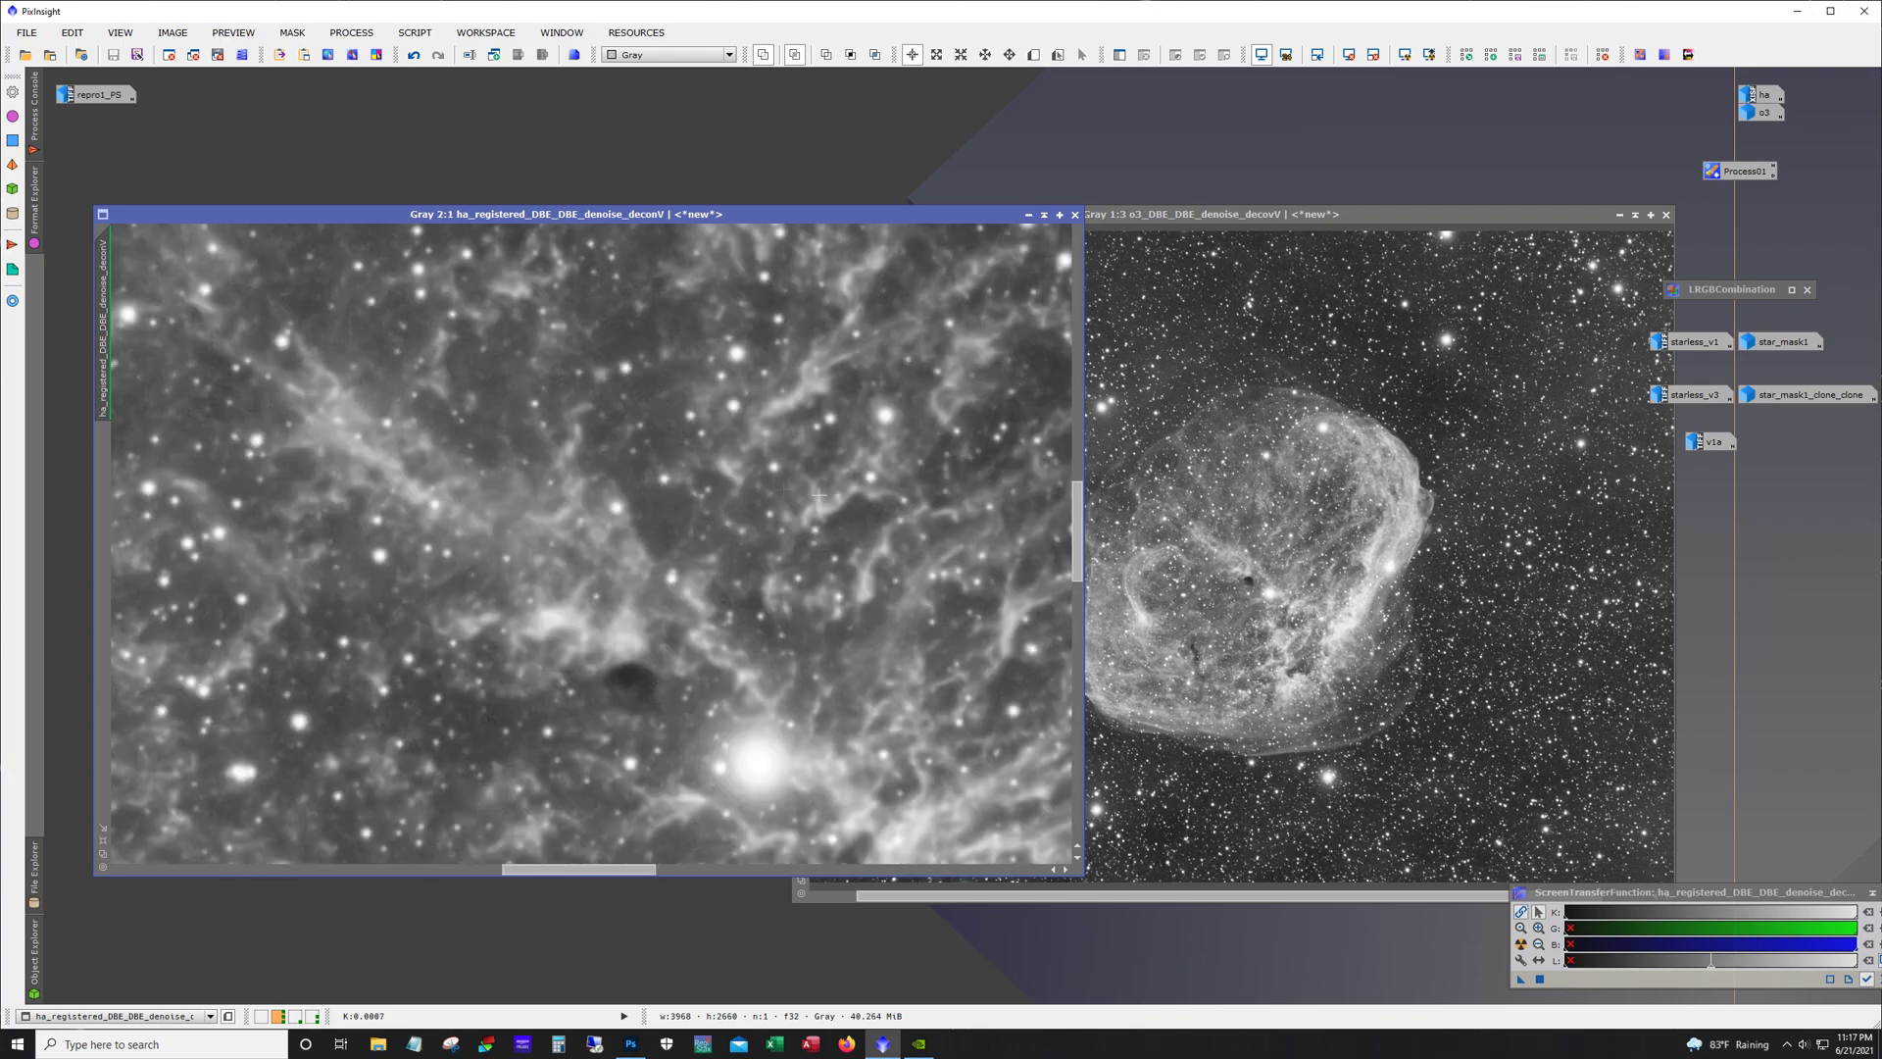
mouse_move(1077, 534)
mouse_down()
mouse_move(1082, 407)
mouse_move(1078, 658)
mouse_up()
scroll(695, 576, down, 3)
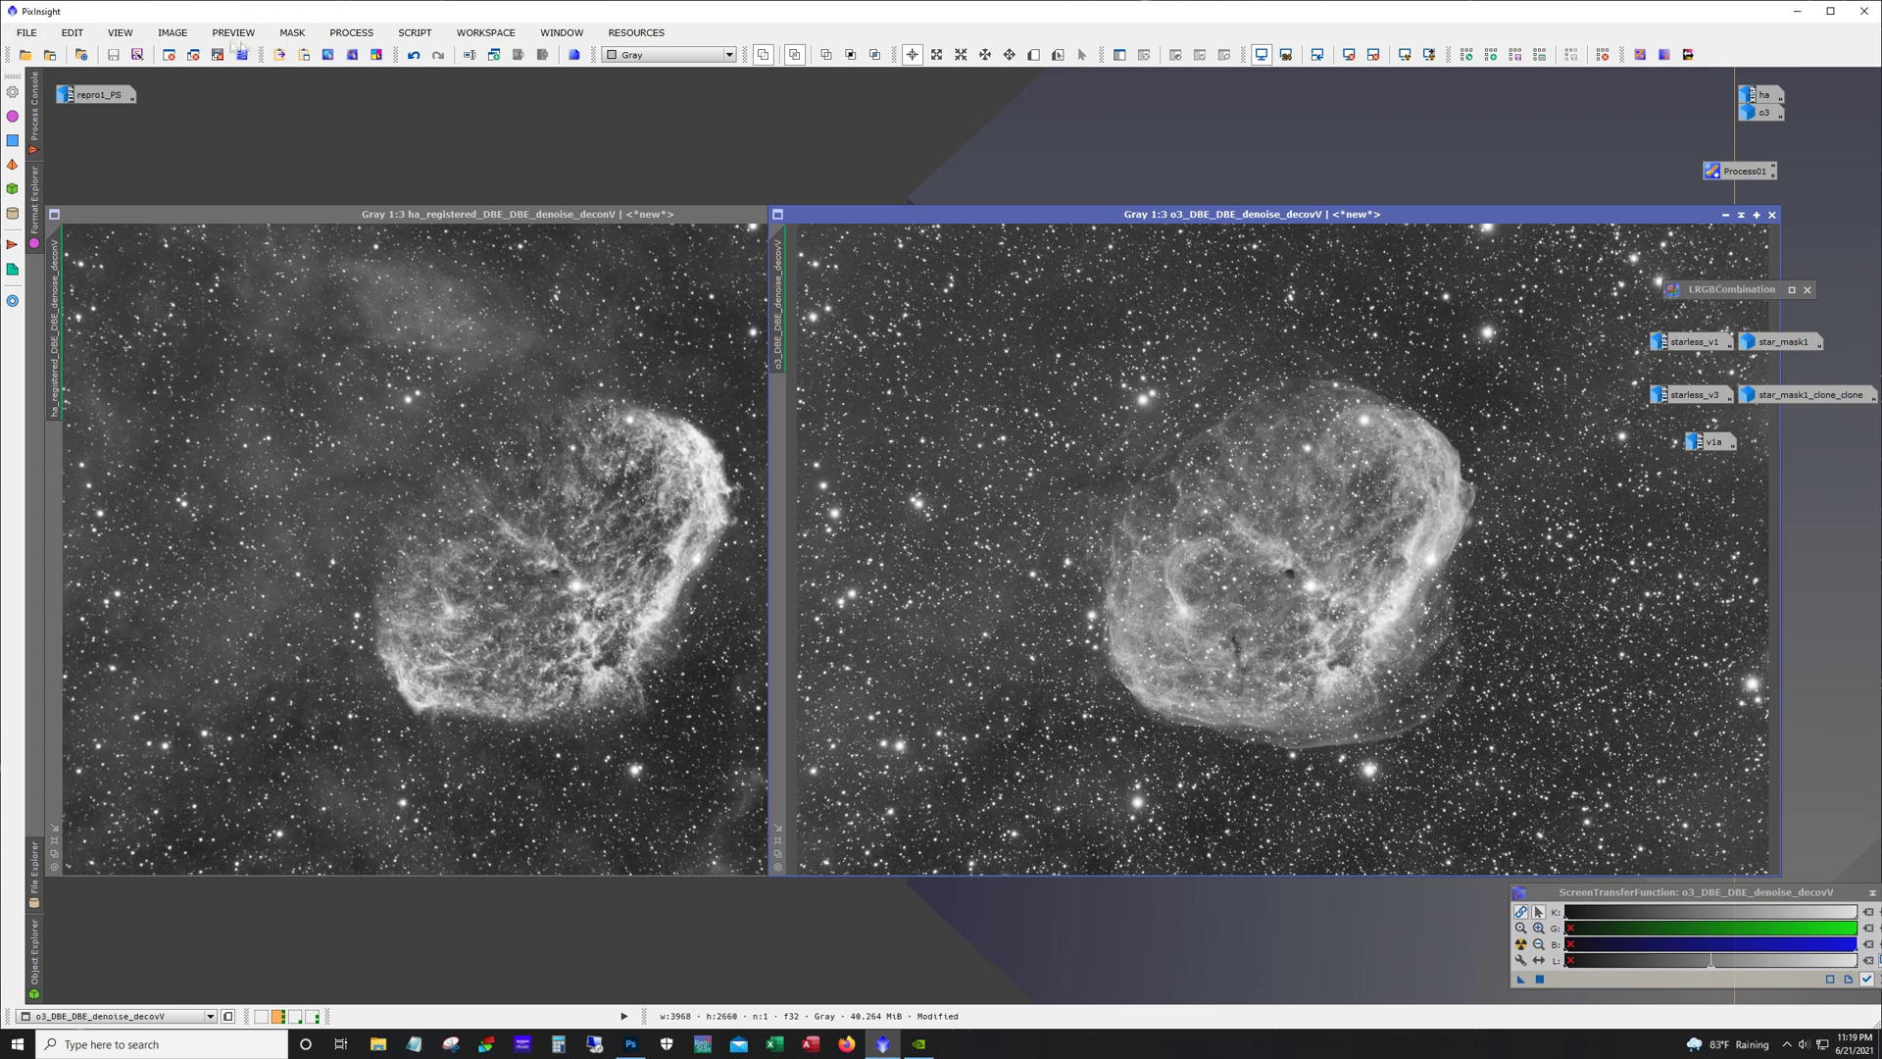
Dismiss the process list unused and bring the Ha, then OIII, image windows forward.
click(351, 32)
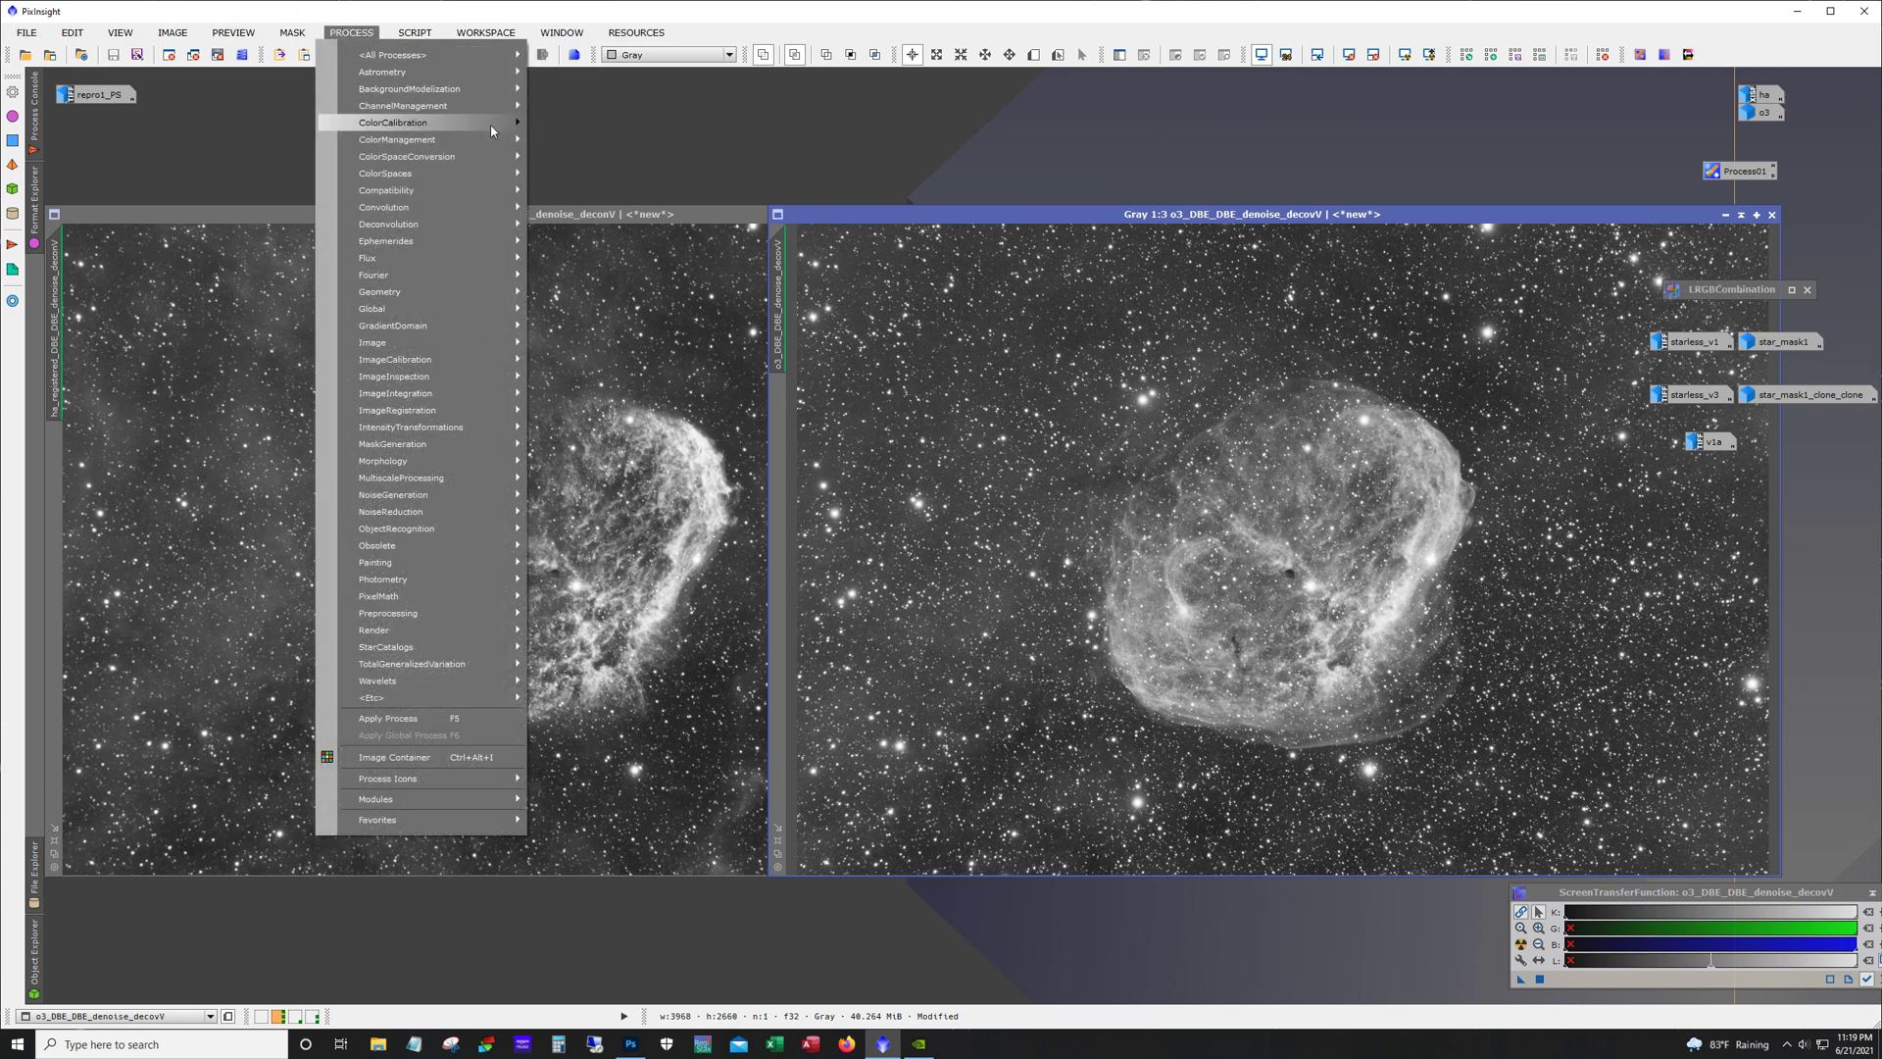
mouse_move(495, 123)
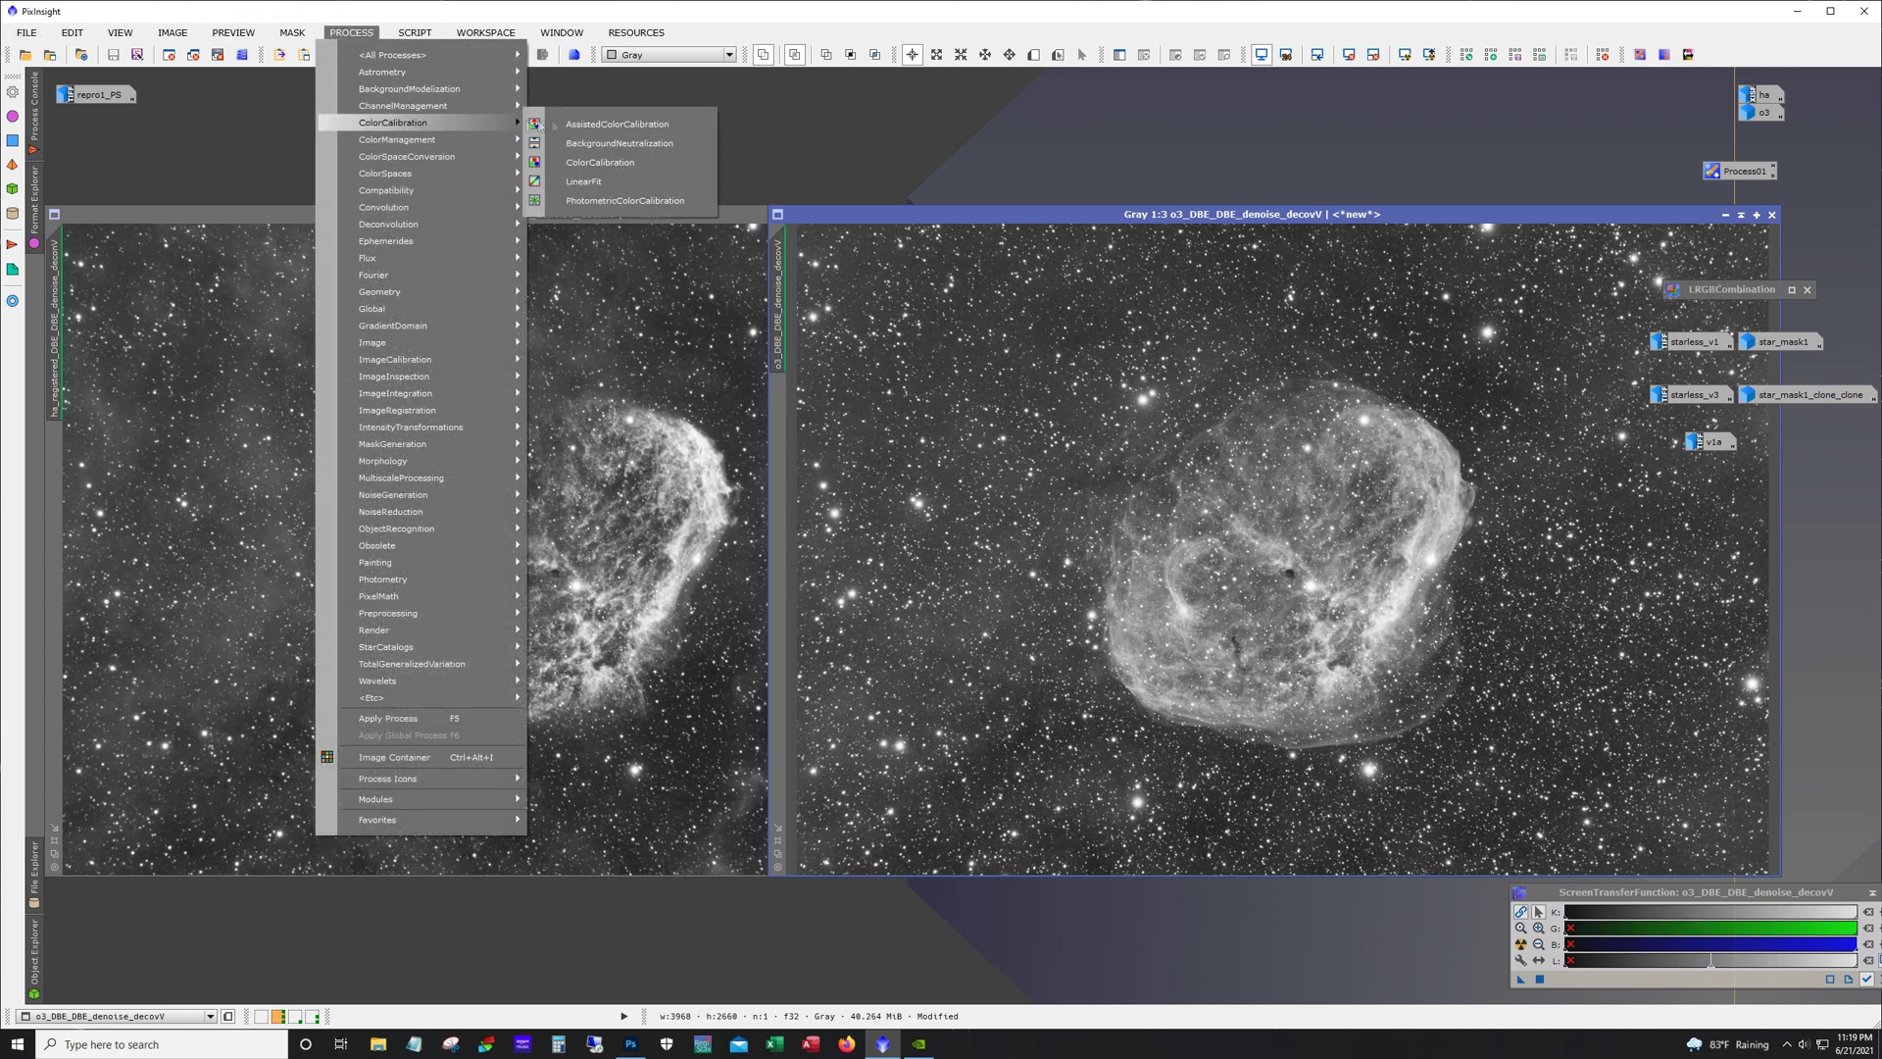
click(910, 209)
click(728, 214)
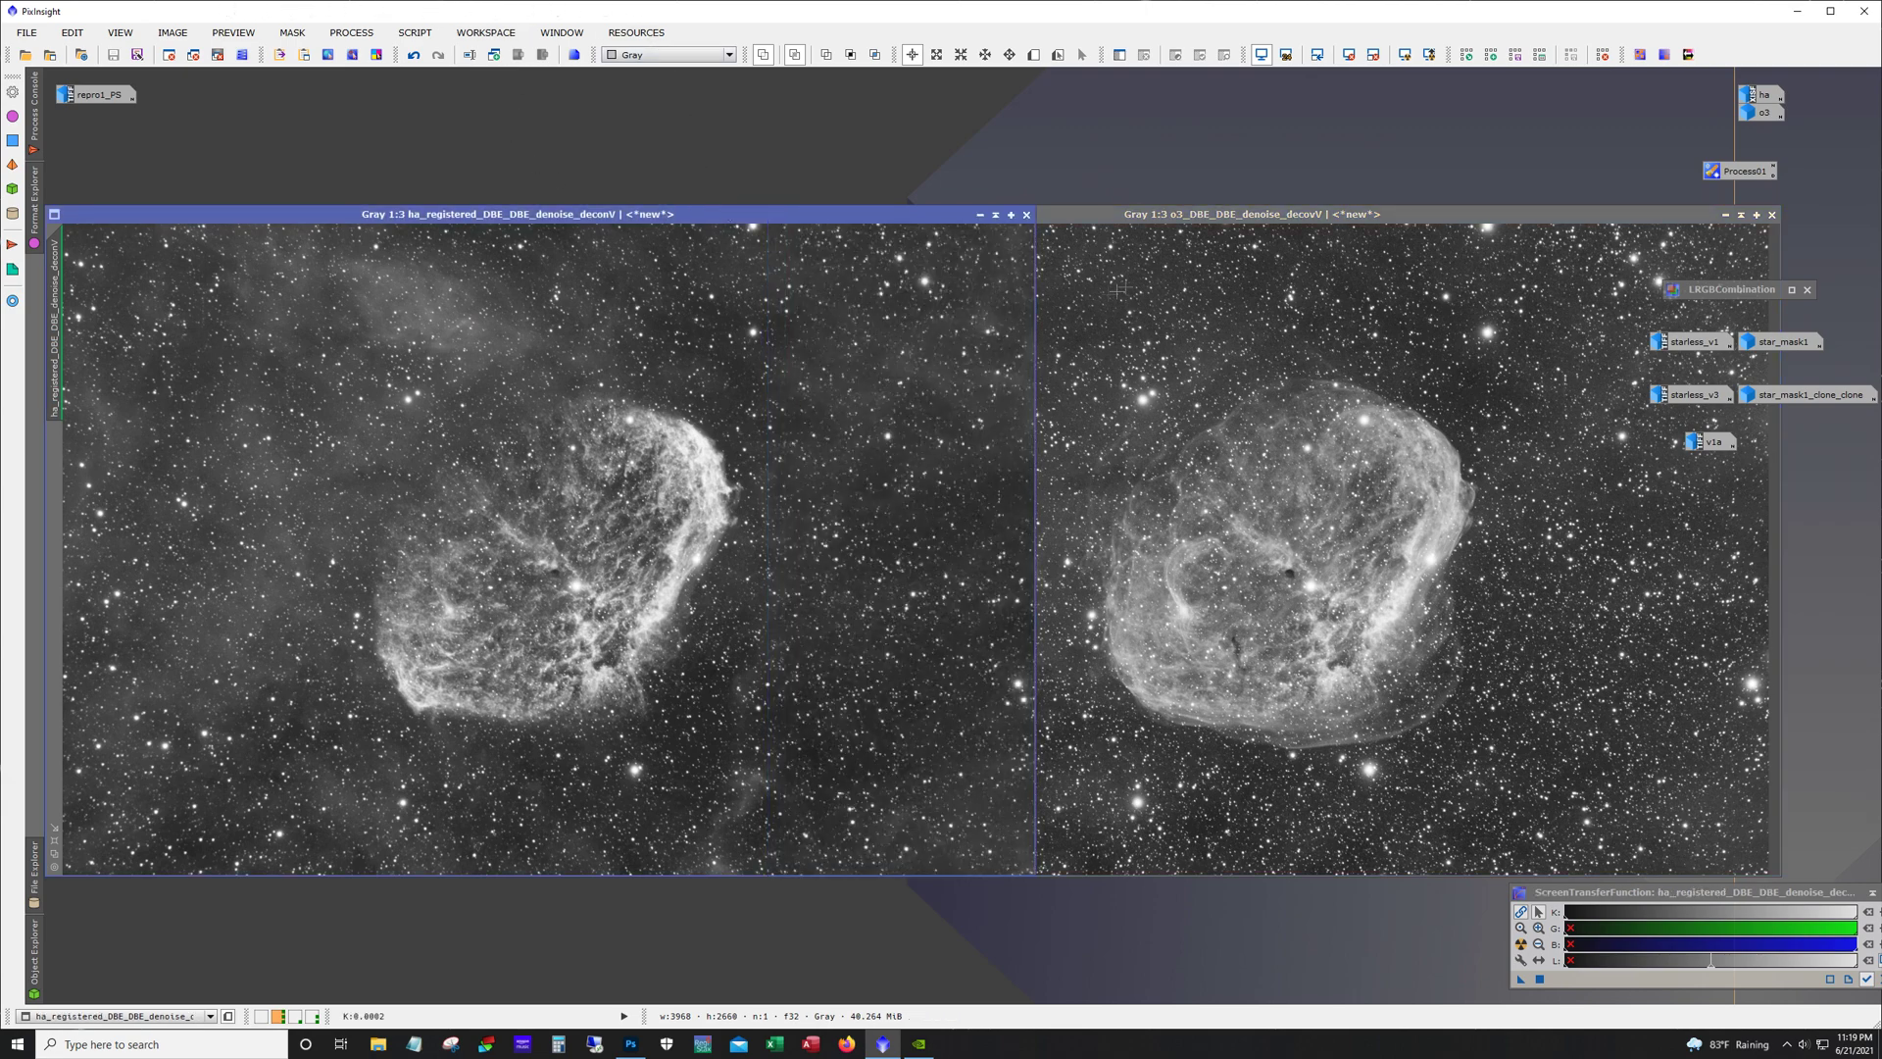
click(1152, 267)
Open LinearFit with the o3 image as reference and reject-high 0.92, then close it.
click(351, 33)
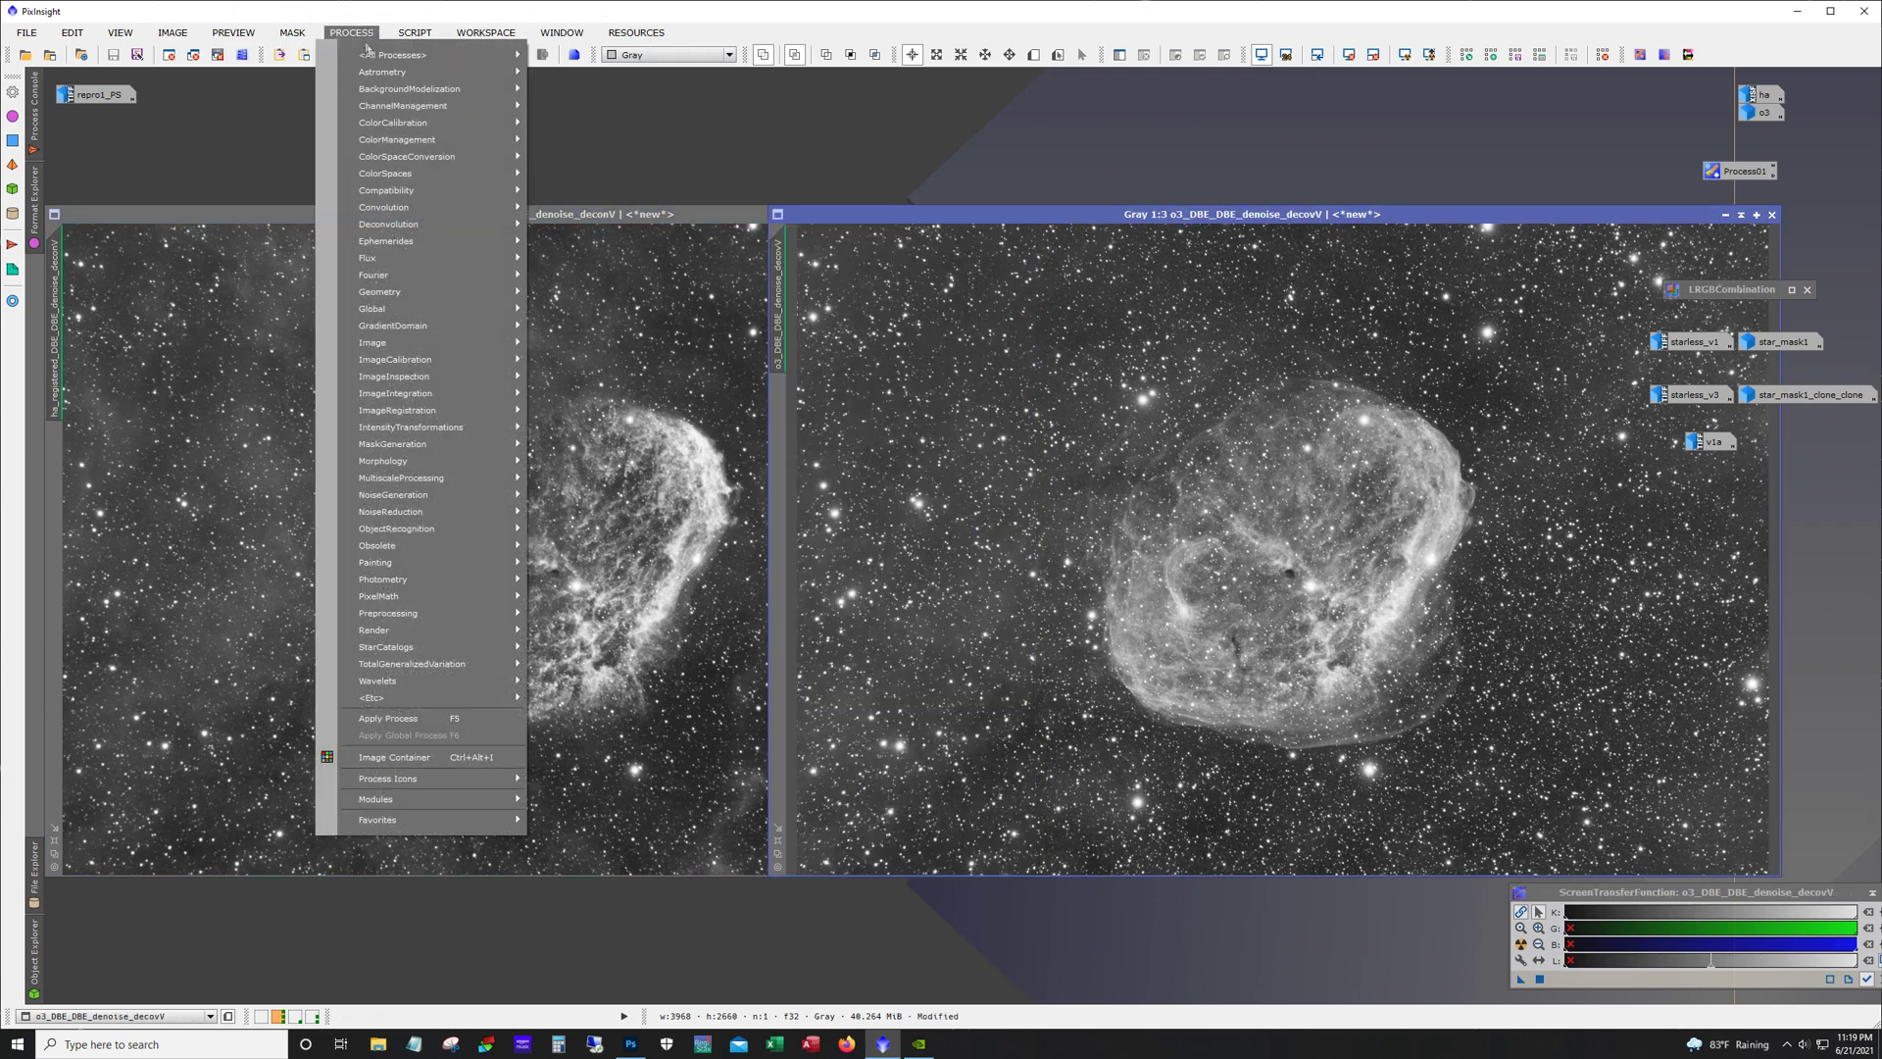
mouse_move(412, 55)
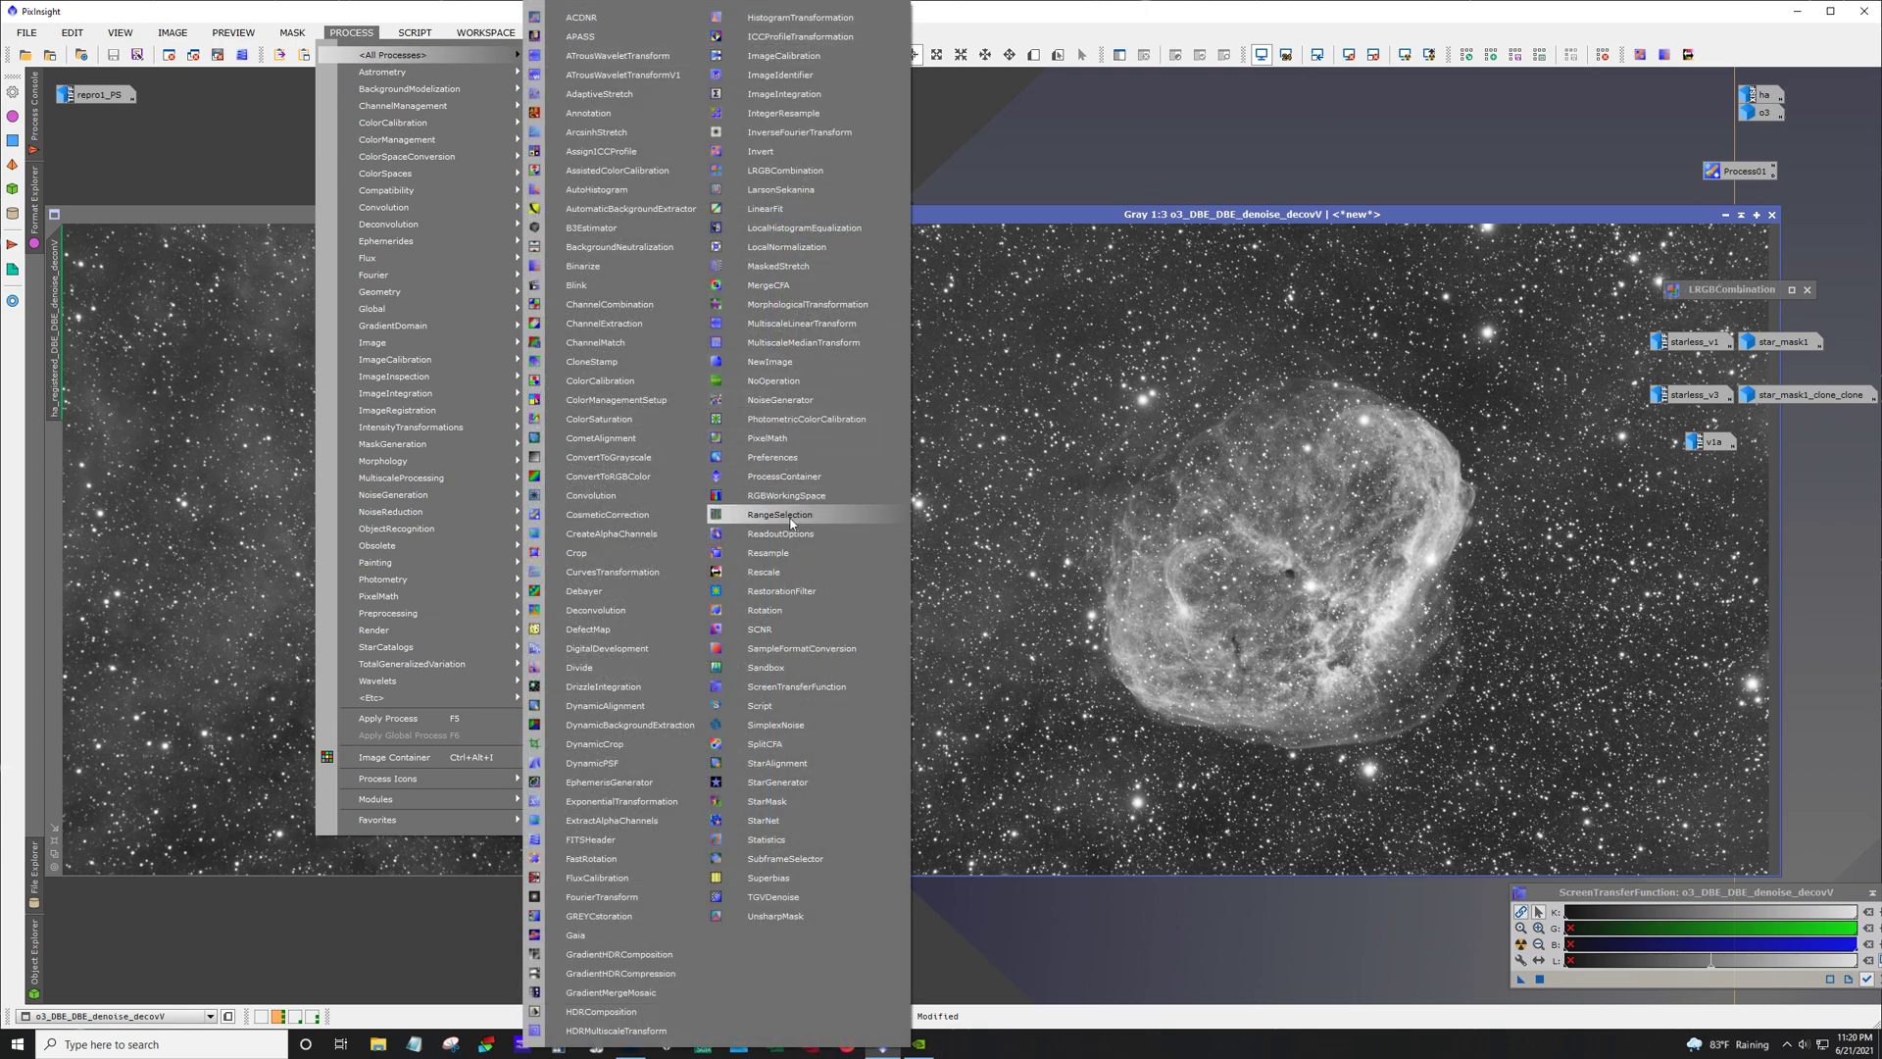
click(765, 208)
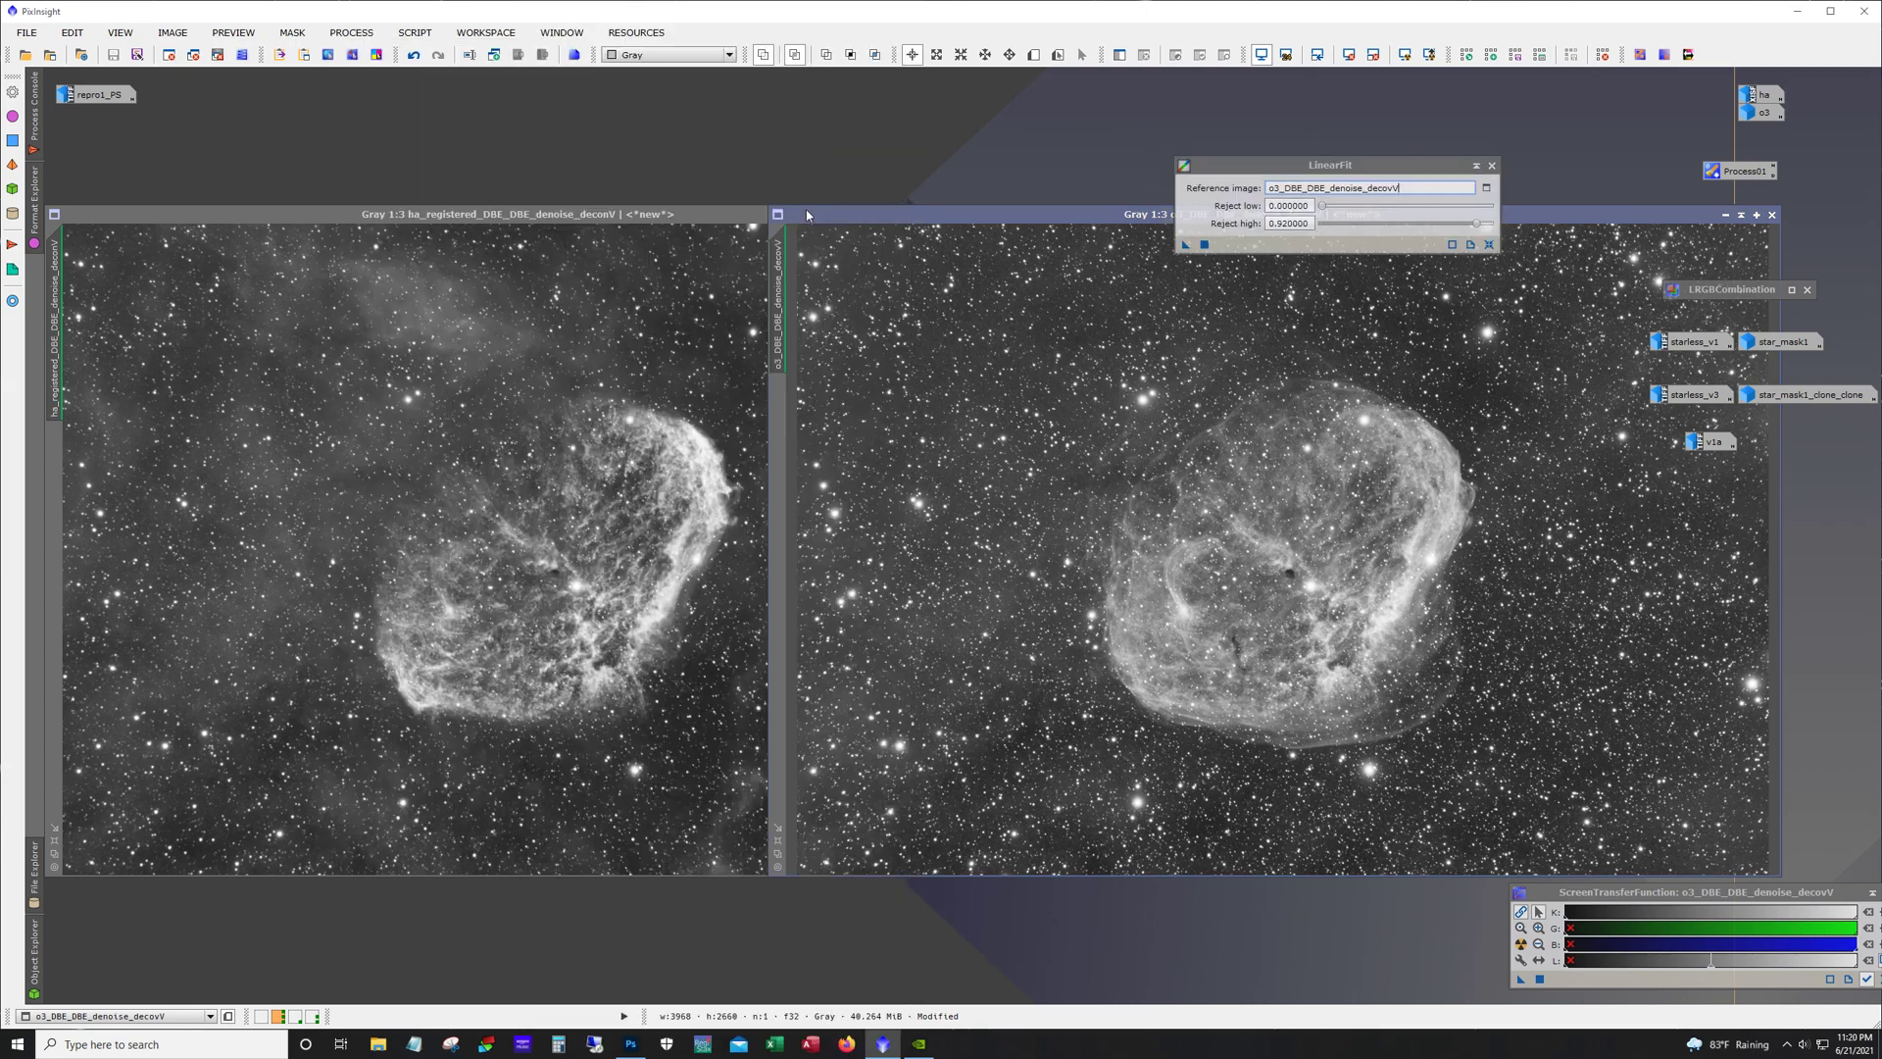
drag(1366, 167, 1247, 97)
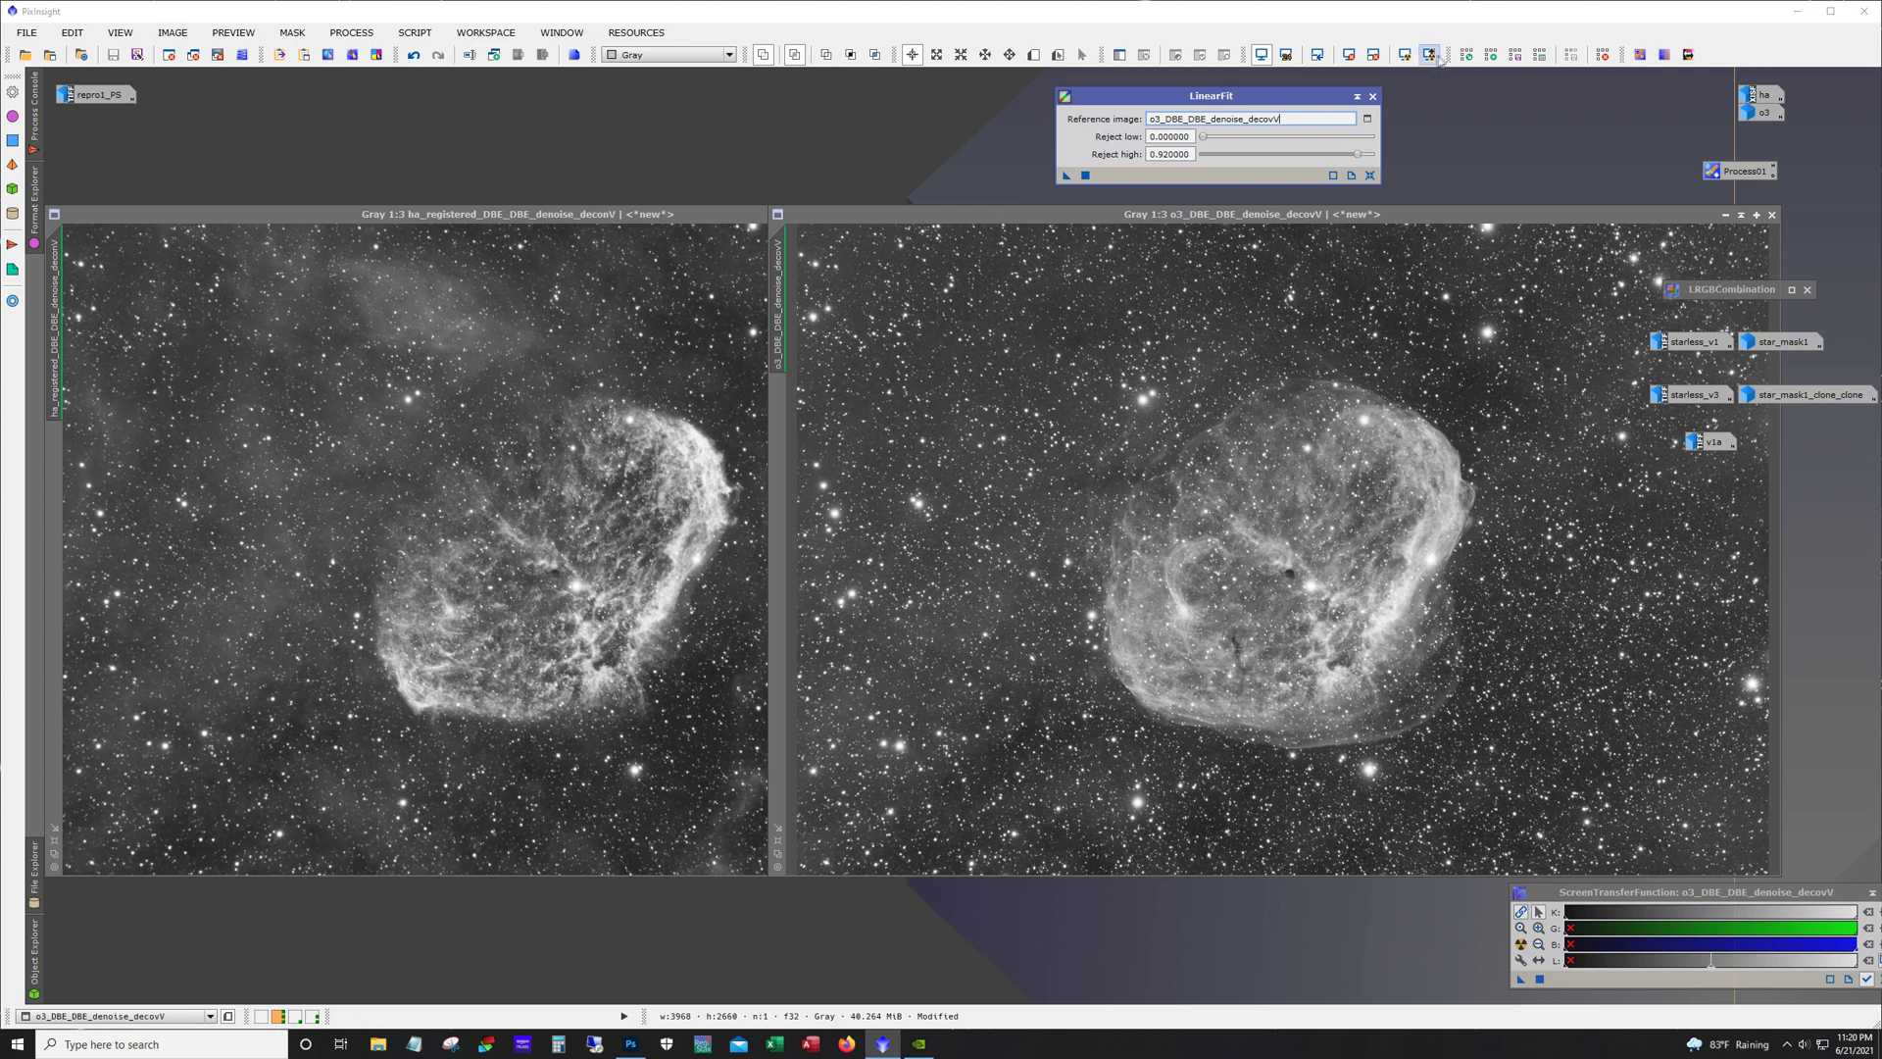
click(1372, 96)
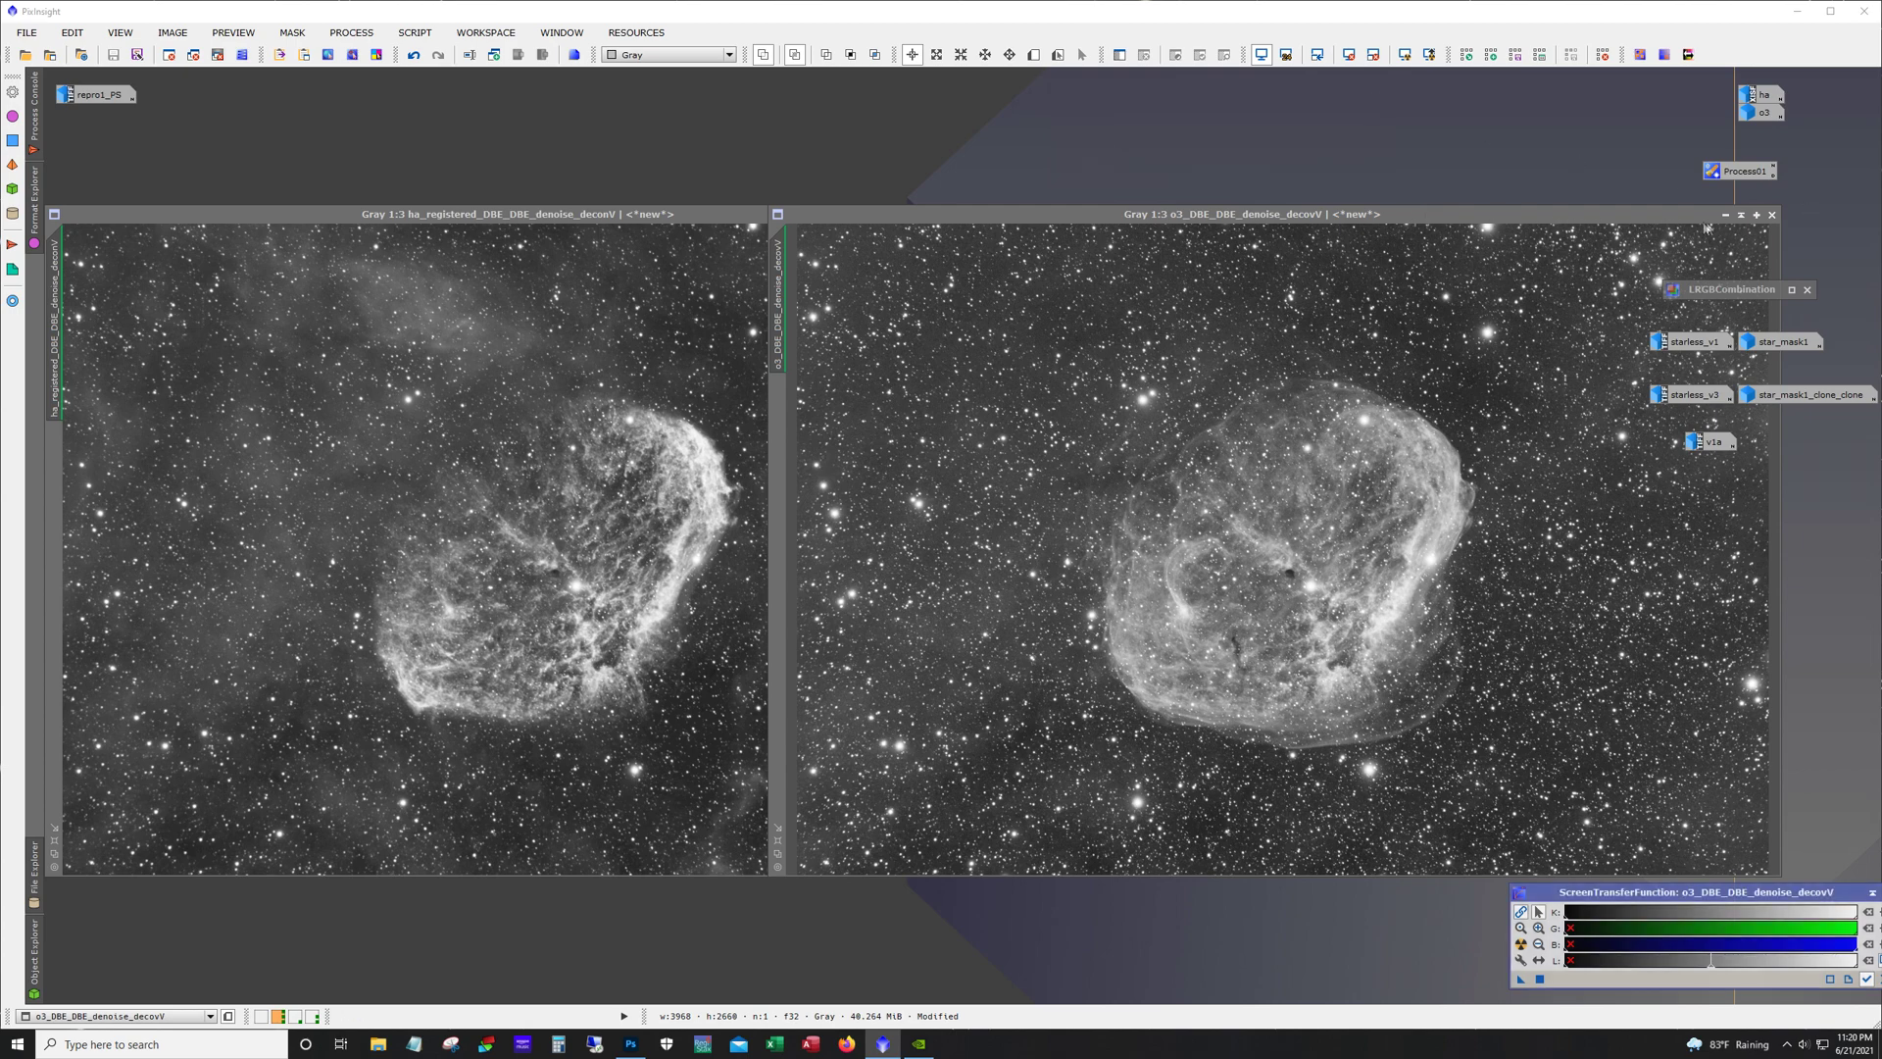
click(1188, 276)
Minimize Ha and OIII, then LRGB-combine Ha as red and OIII as green/blue, no luminance.
click(1725, 214)
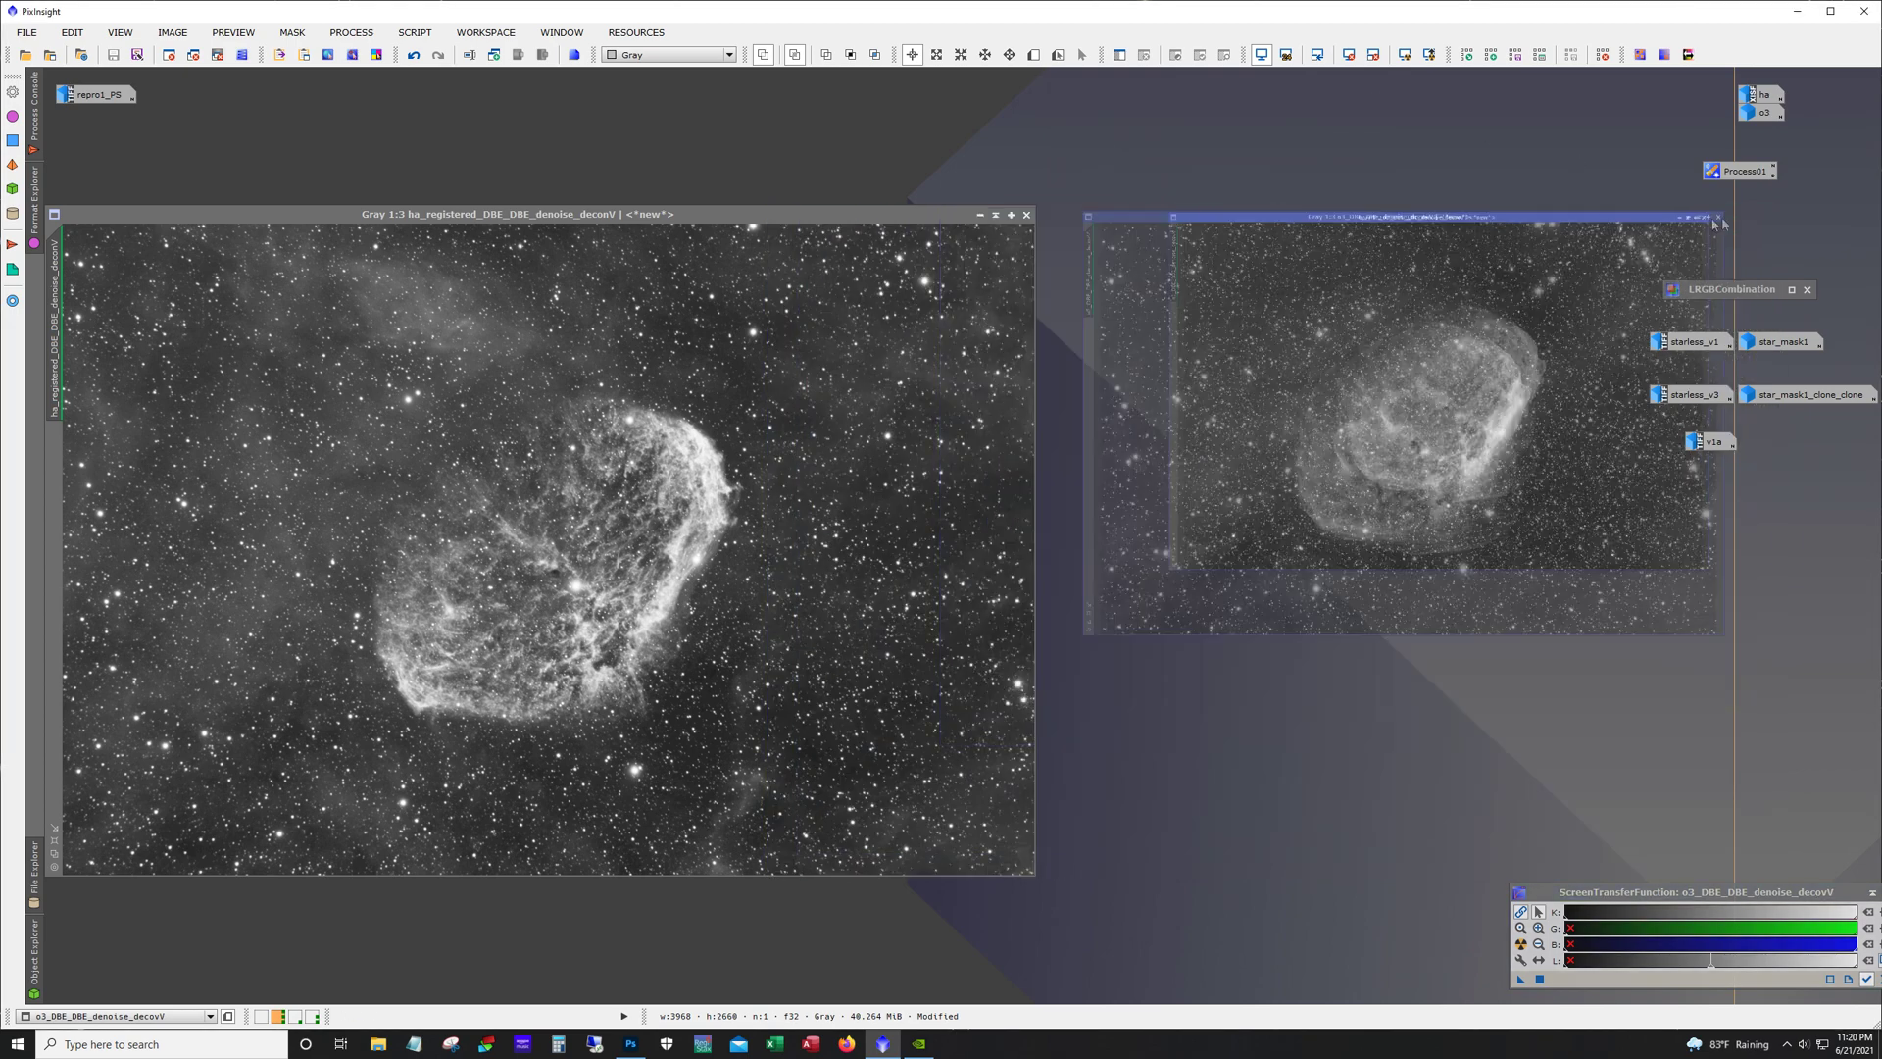
click(980, 216)
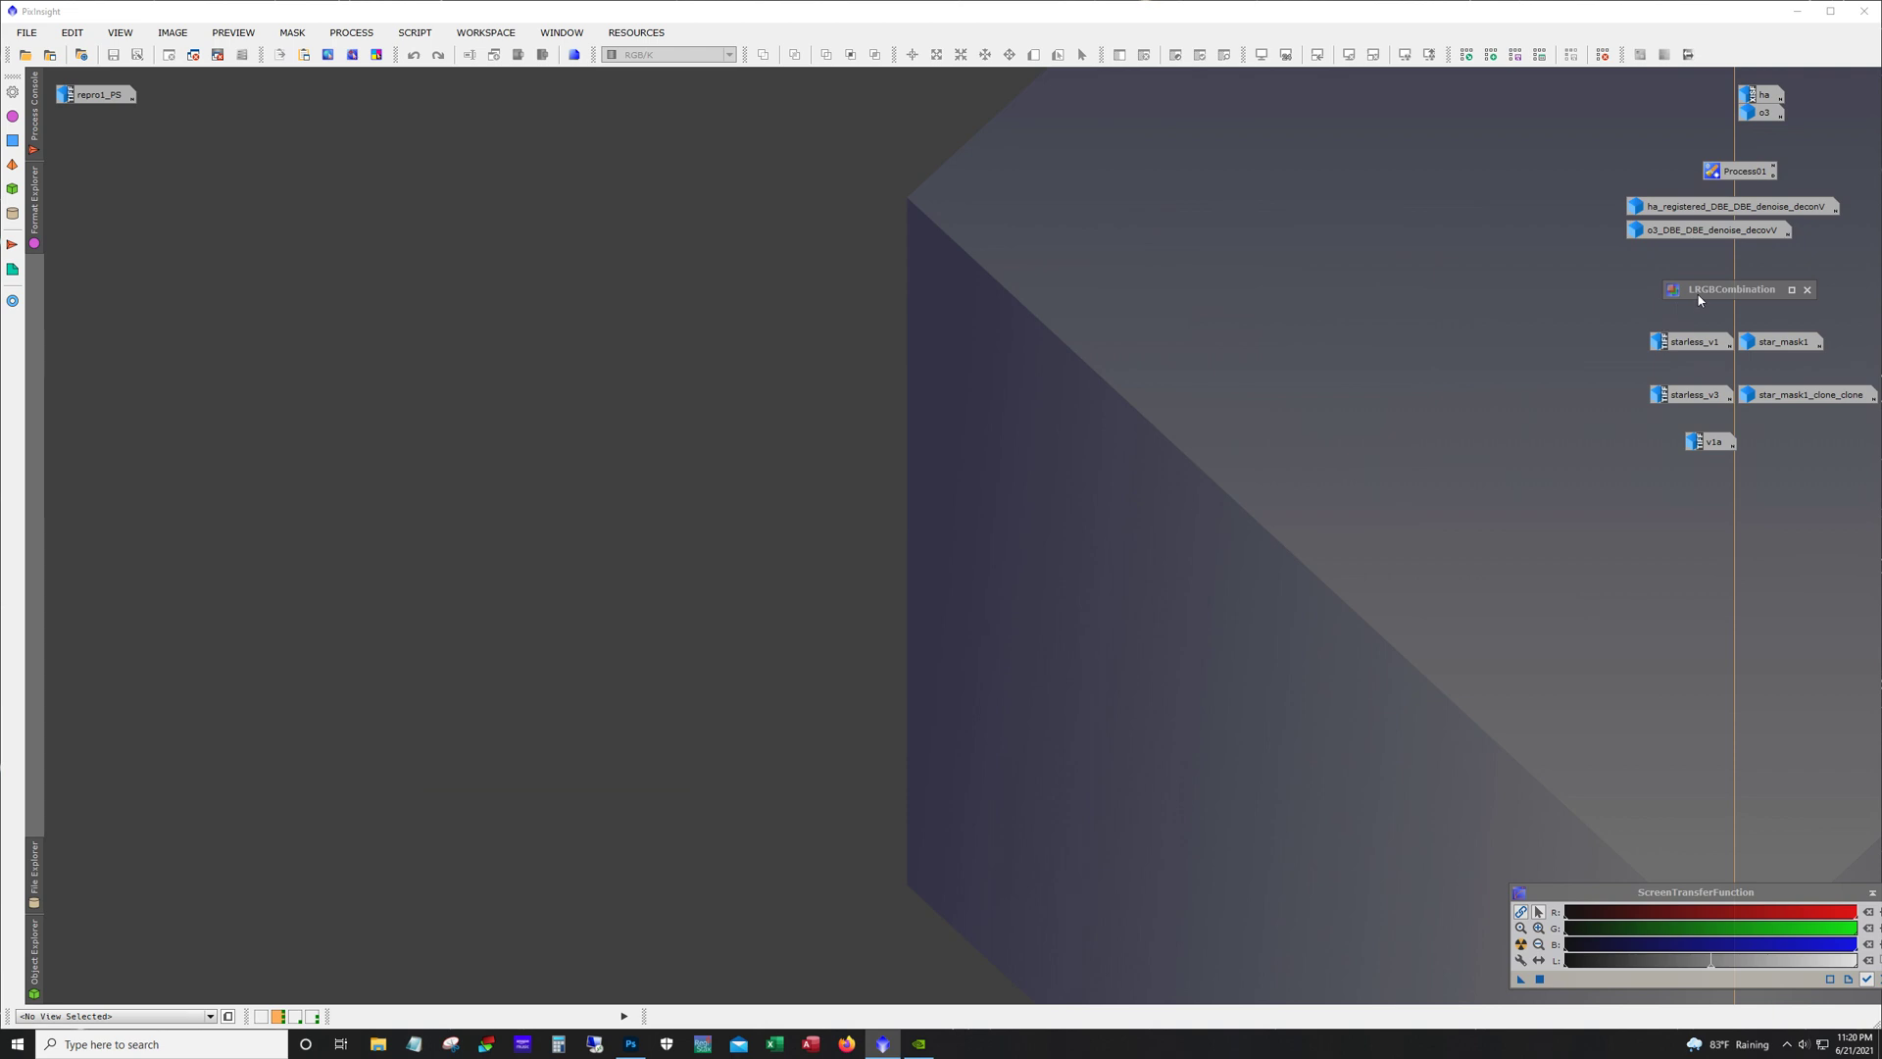
double_click(1732, 289)
drag(1226, 266, 1111, 178)
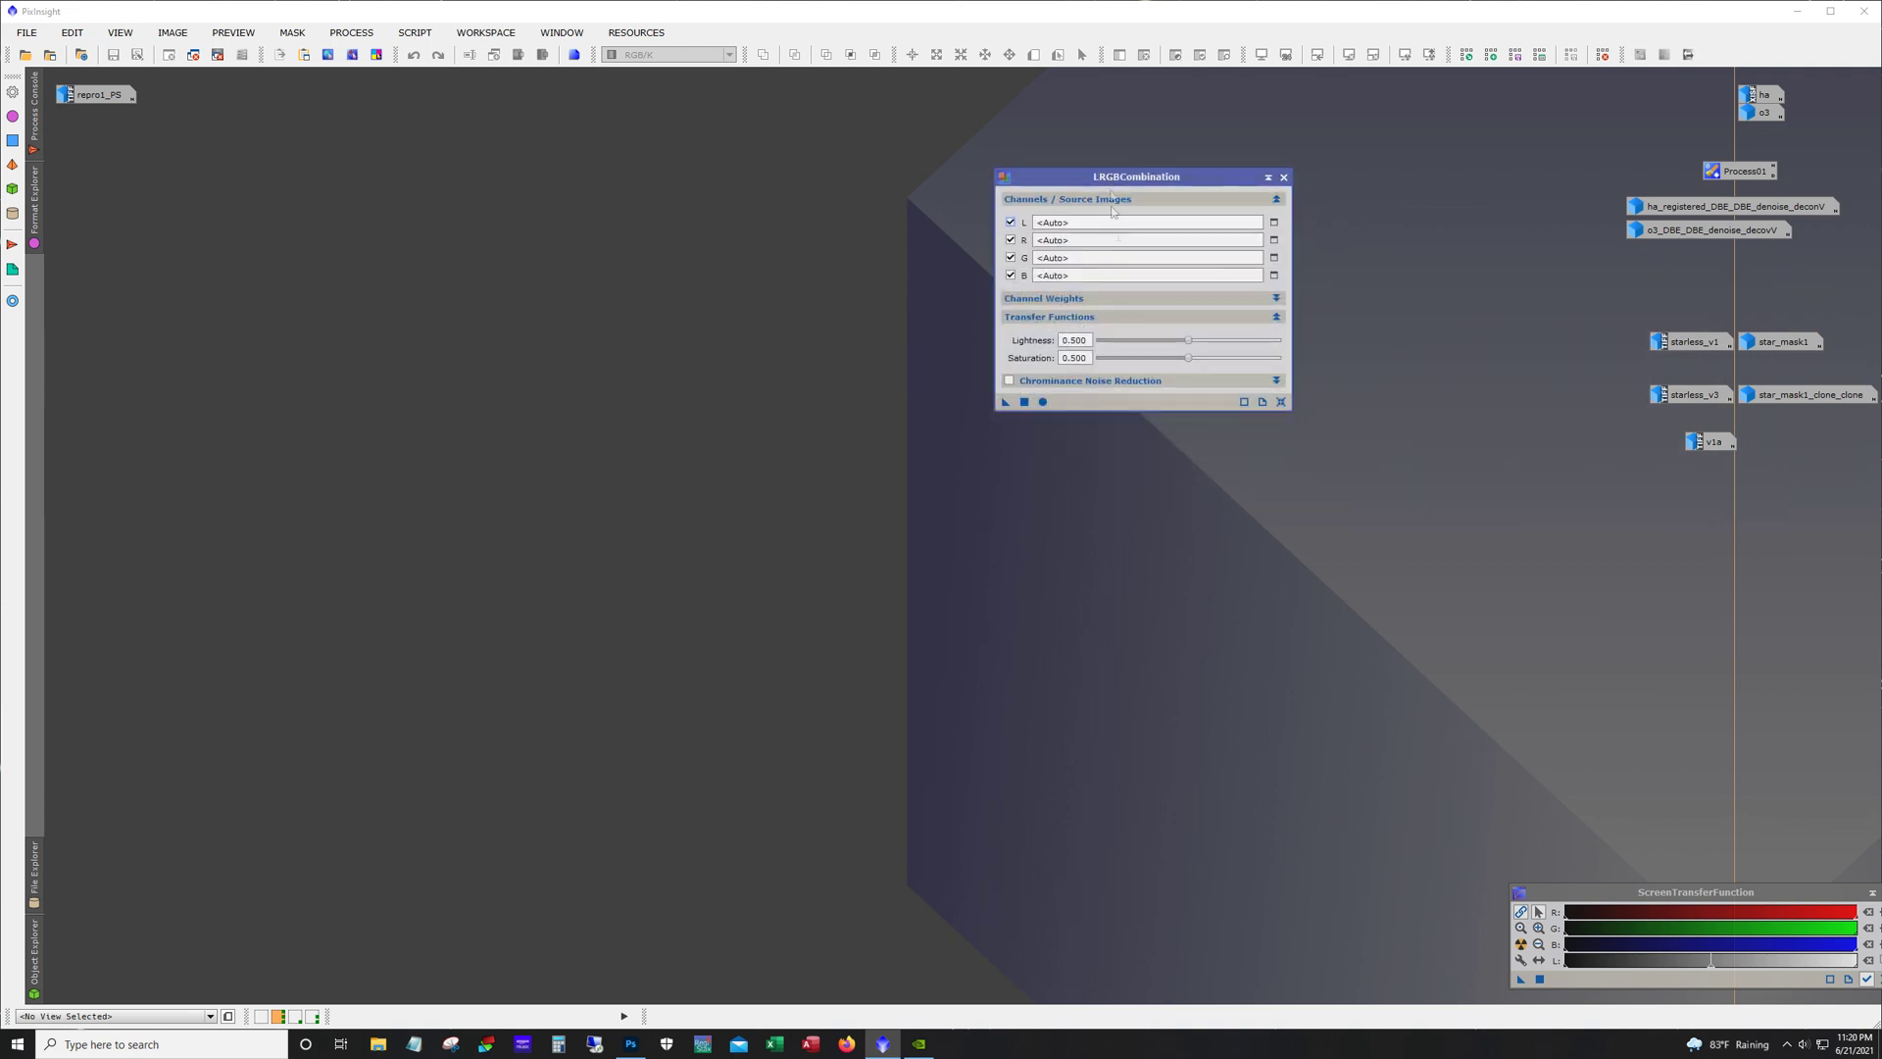
click(1011, 222)
drag(1671, 207, 1176, 259)
drag(1666, 231, 1177, 276)
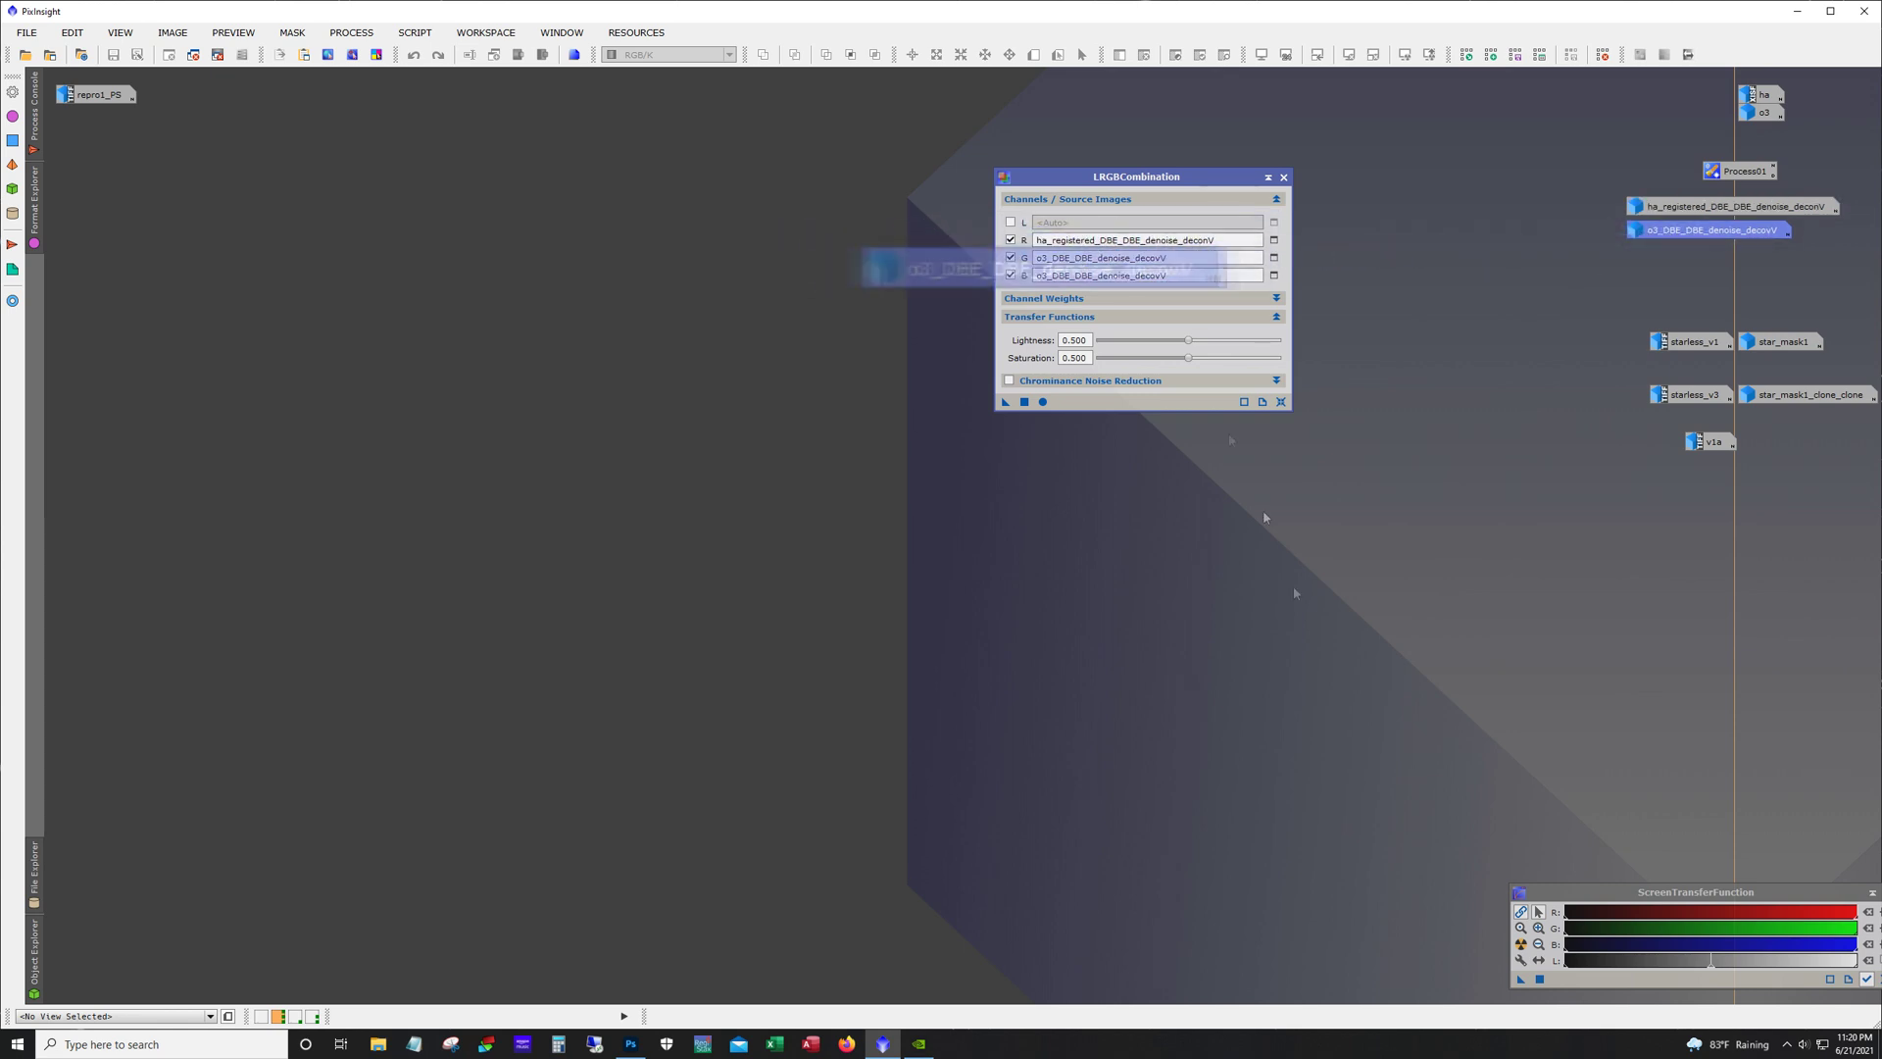
click(1042, 401)
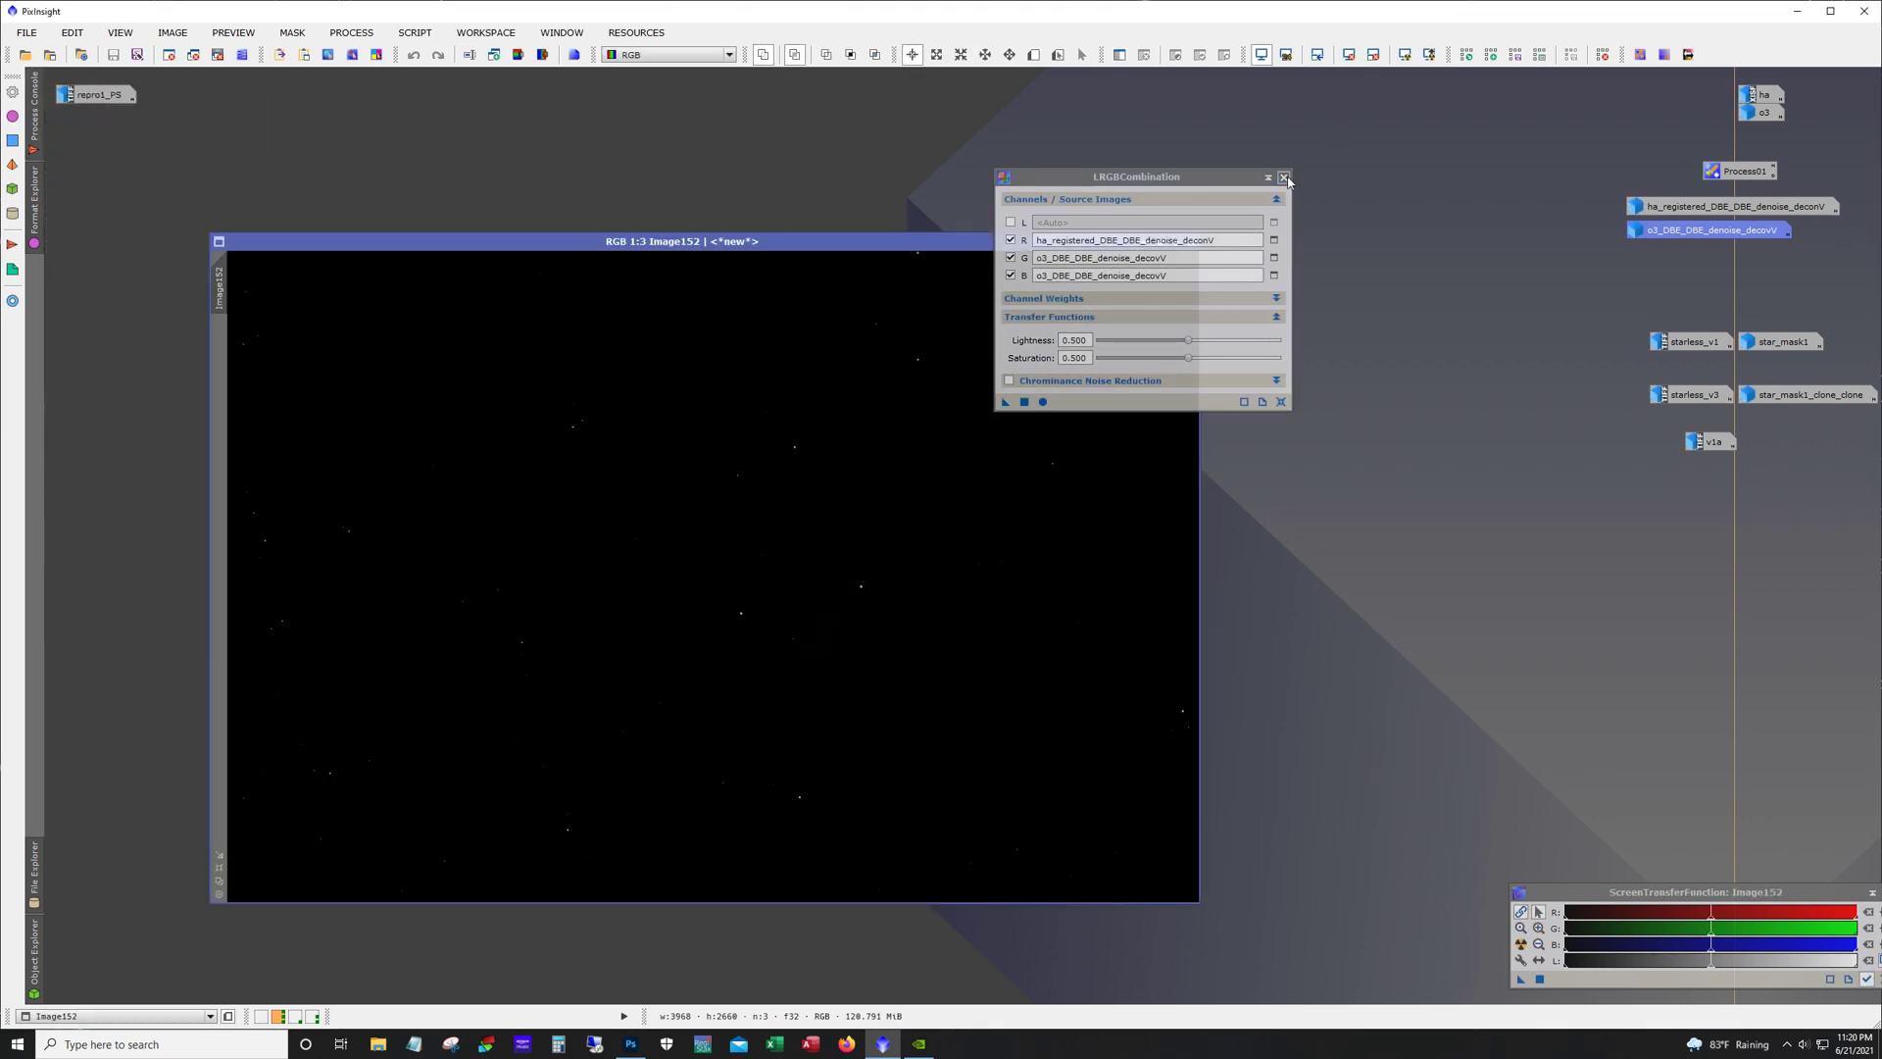
click(1284, 177)
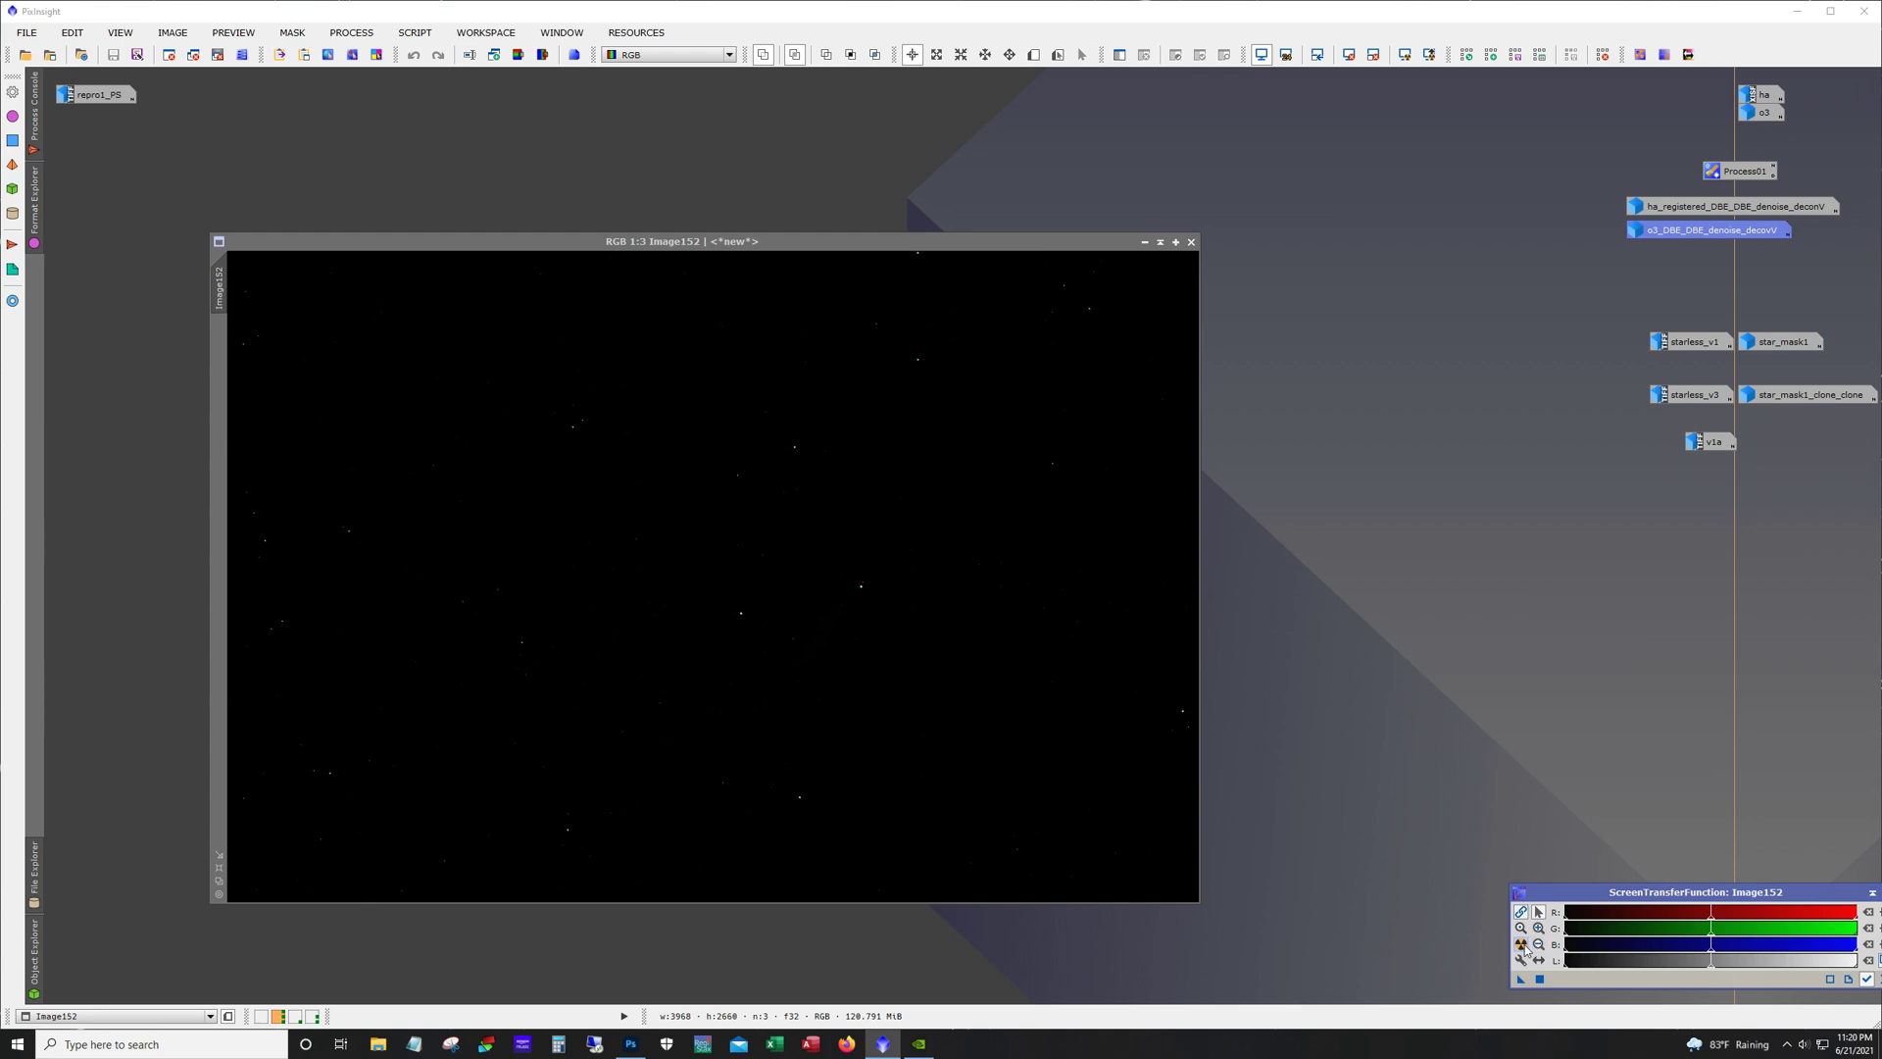
STF auto-stretch Image152 and move its window up and to the left.
click(1522, 944)
drag(1020, 241, 960, 181)
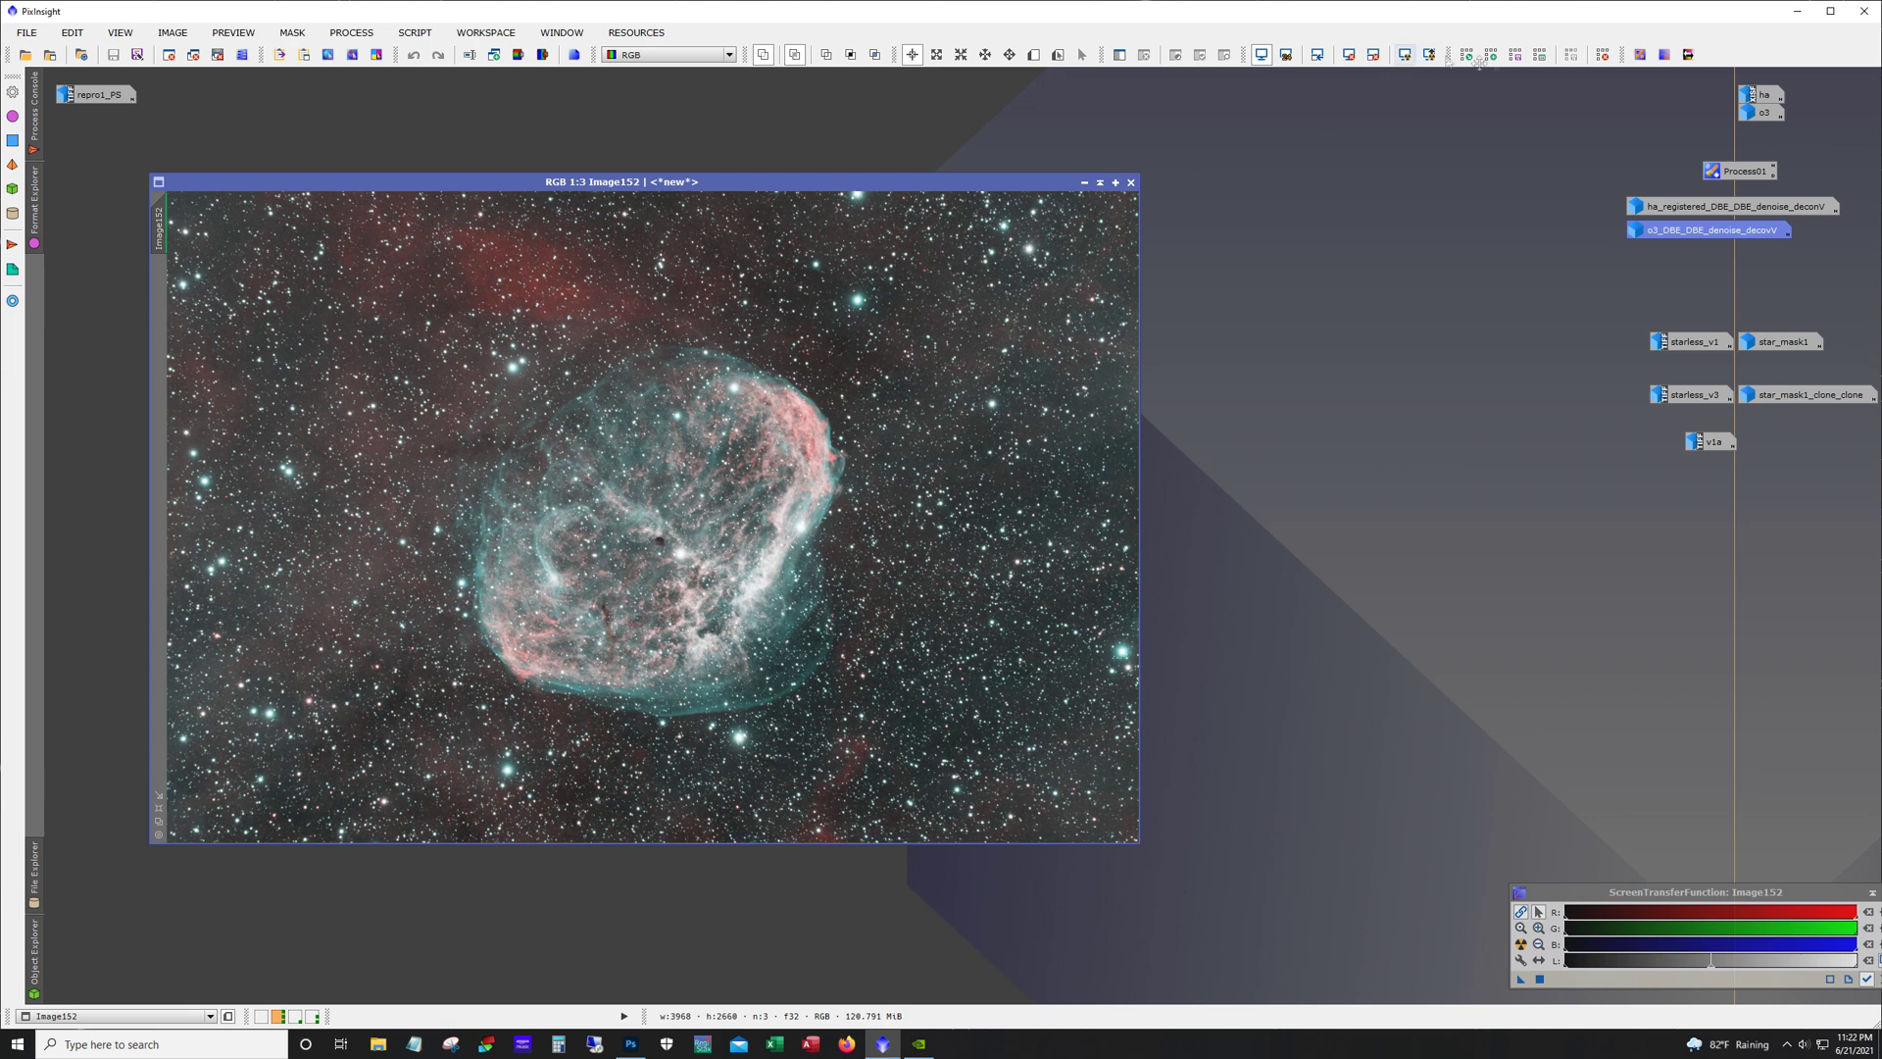
Launch the EZ Soft Stretch script and drop the Image152 icon into the image icon column.
click(415, 33)
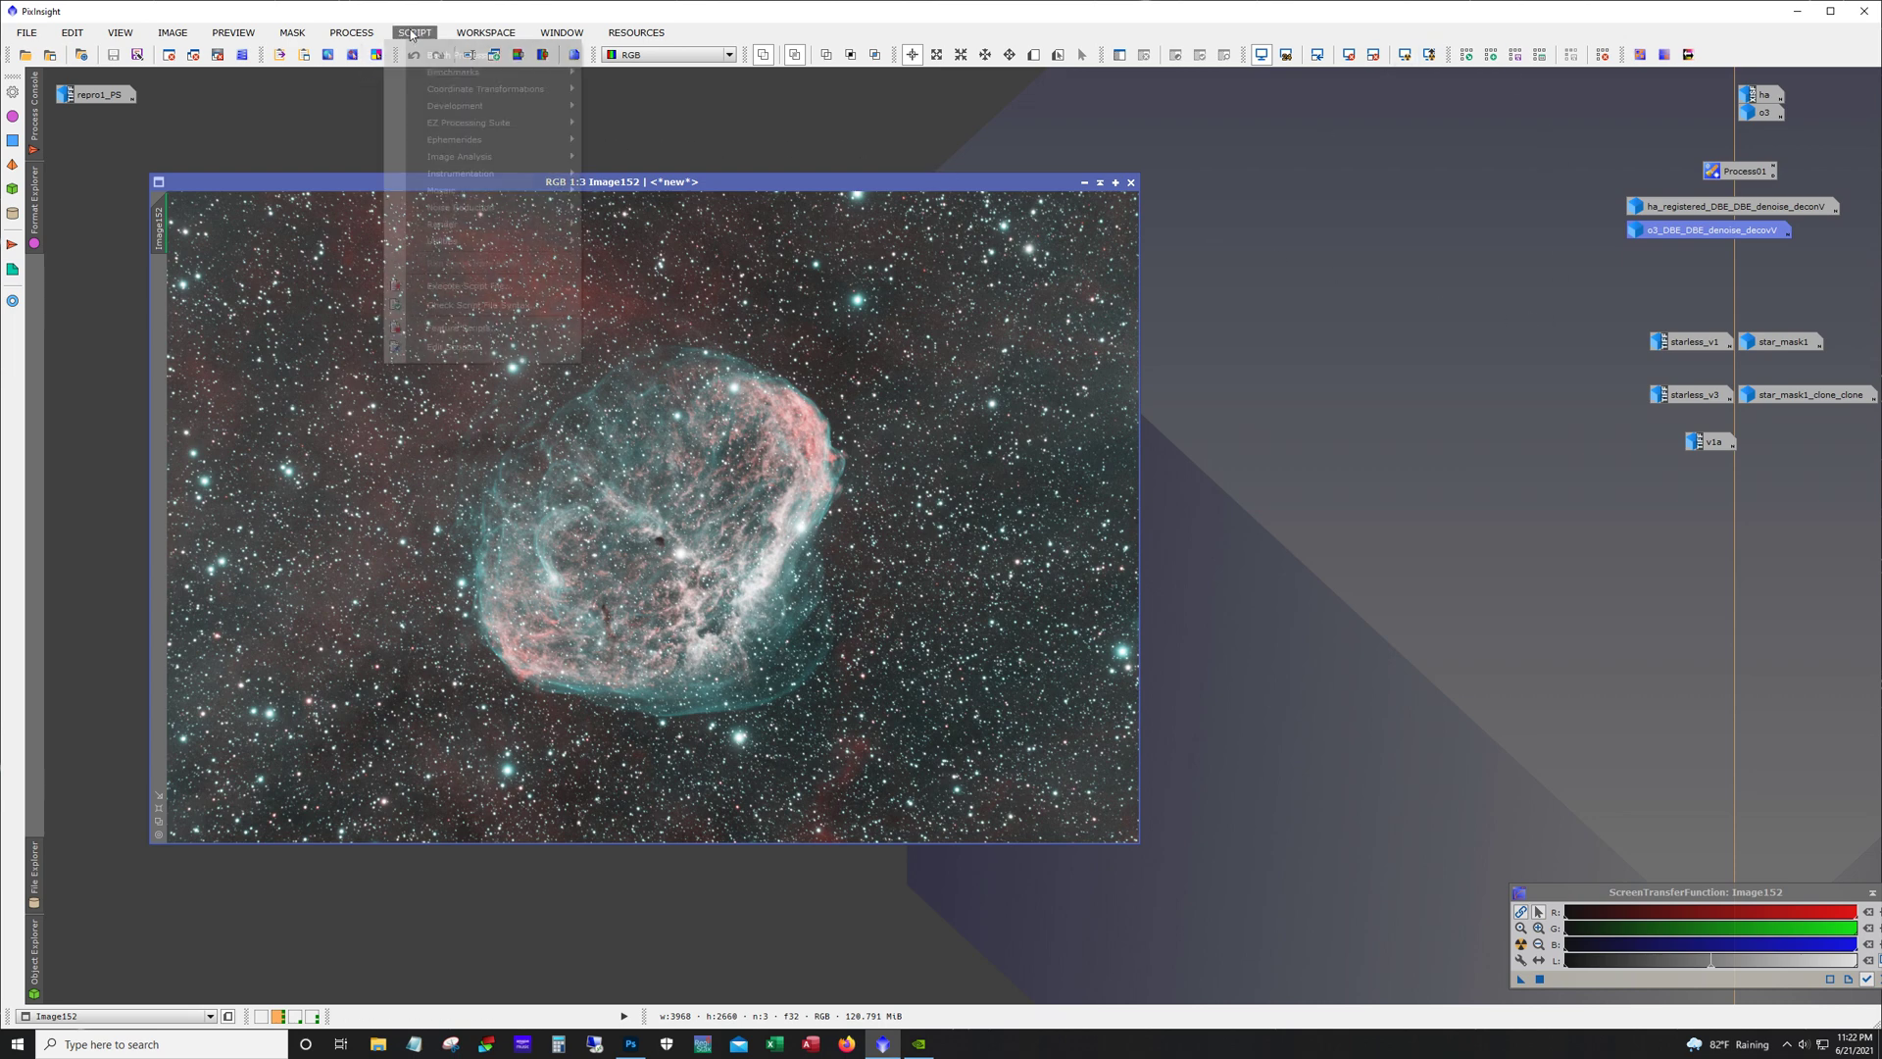
mouse_move(516, 128)
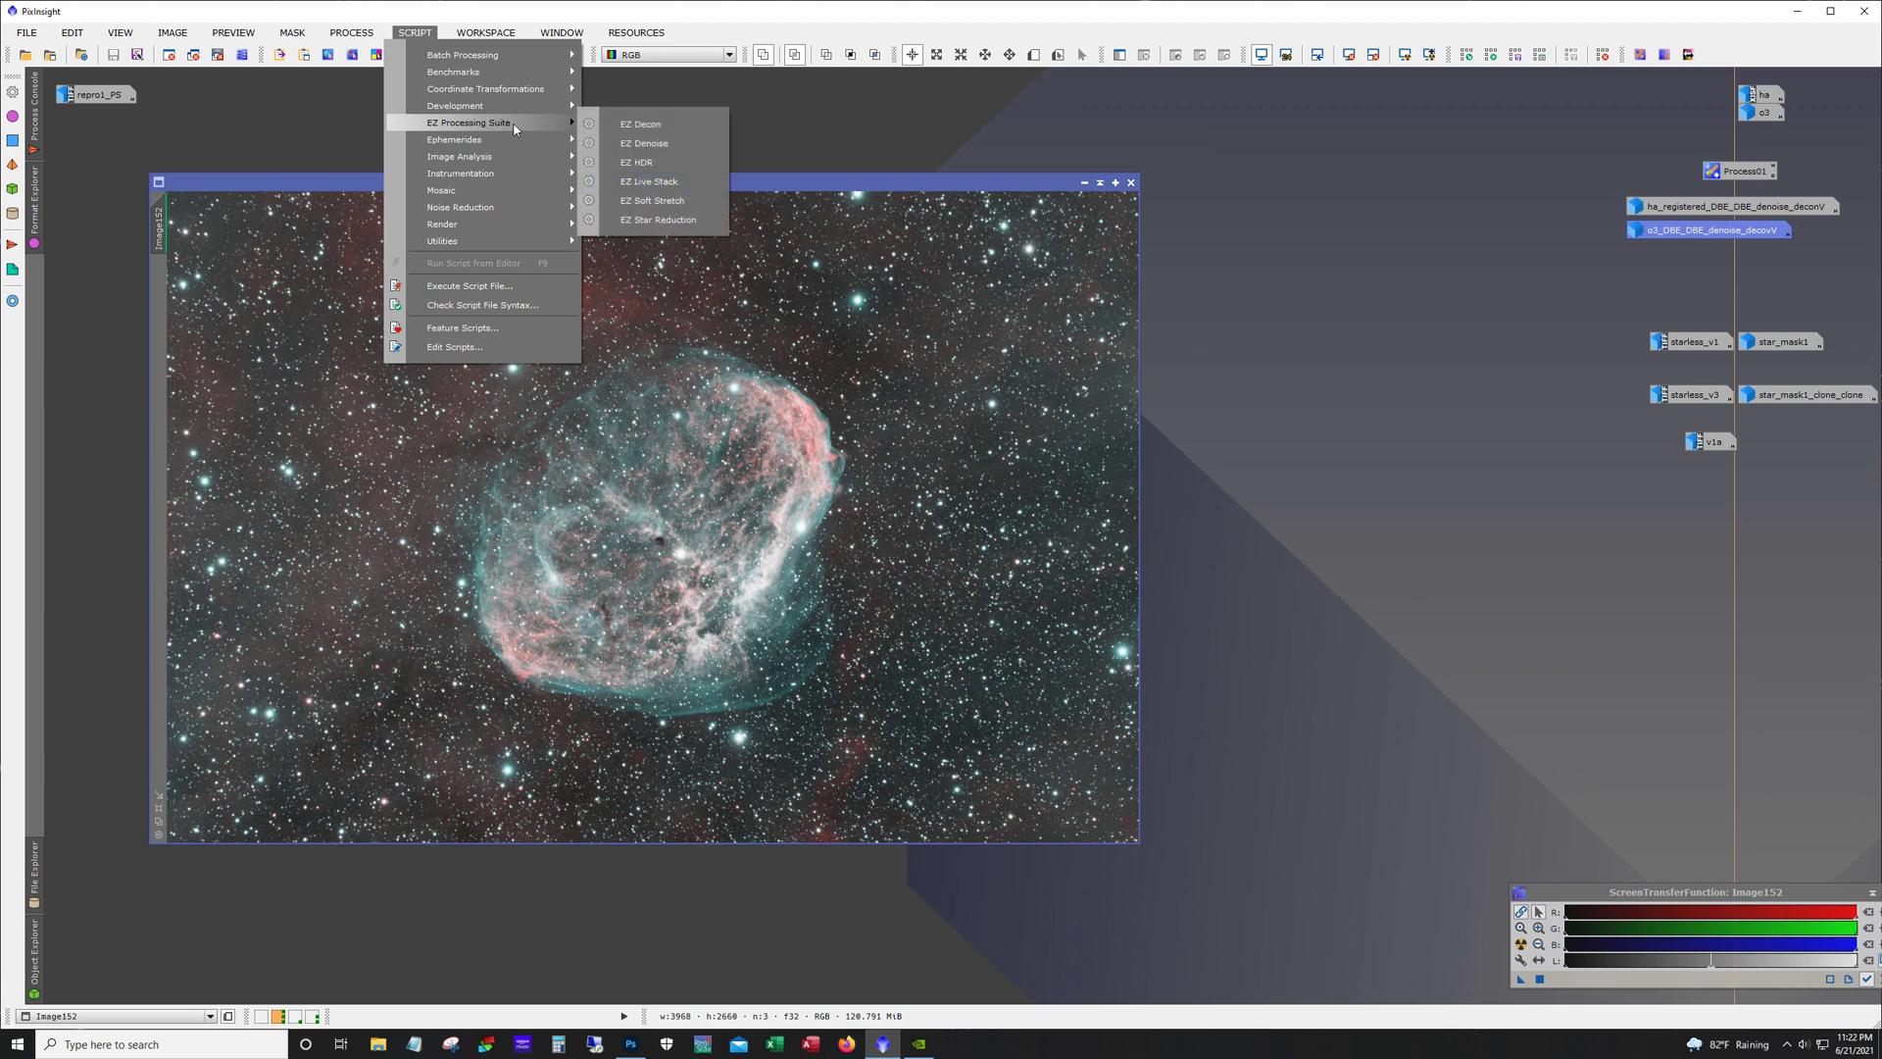
click(657, 204)
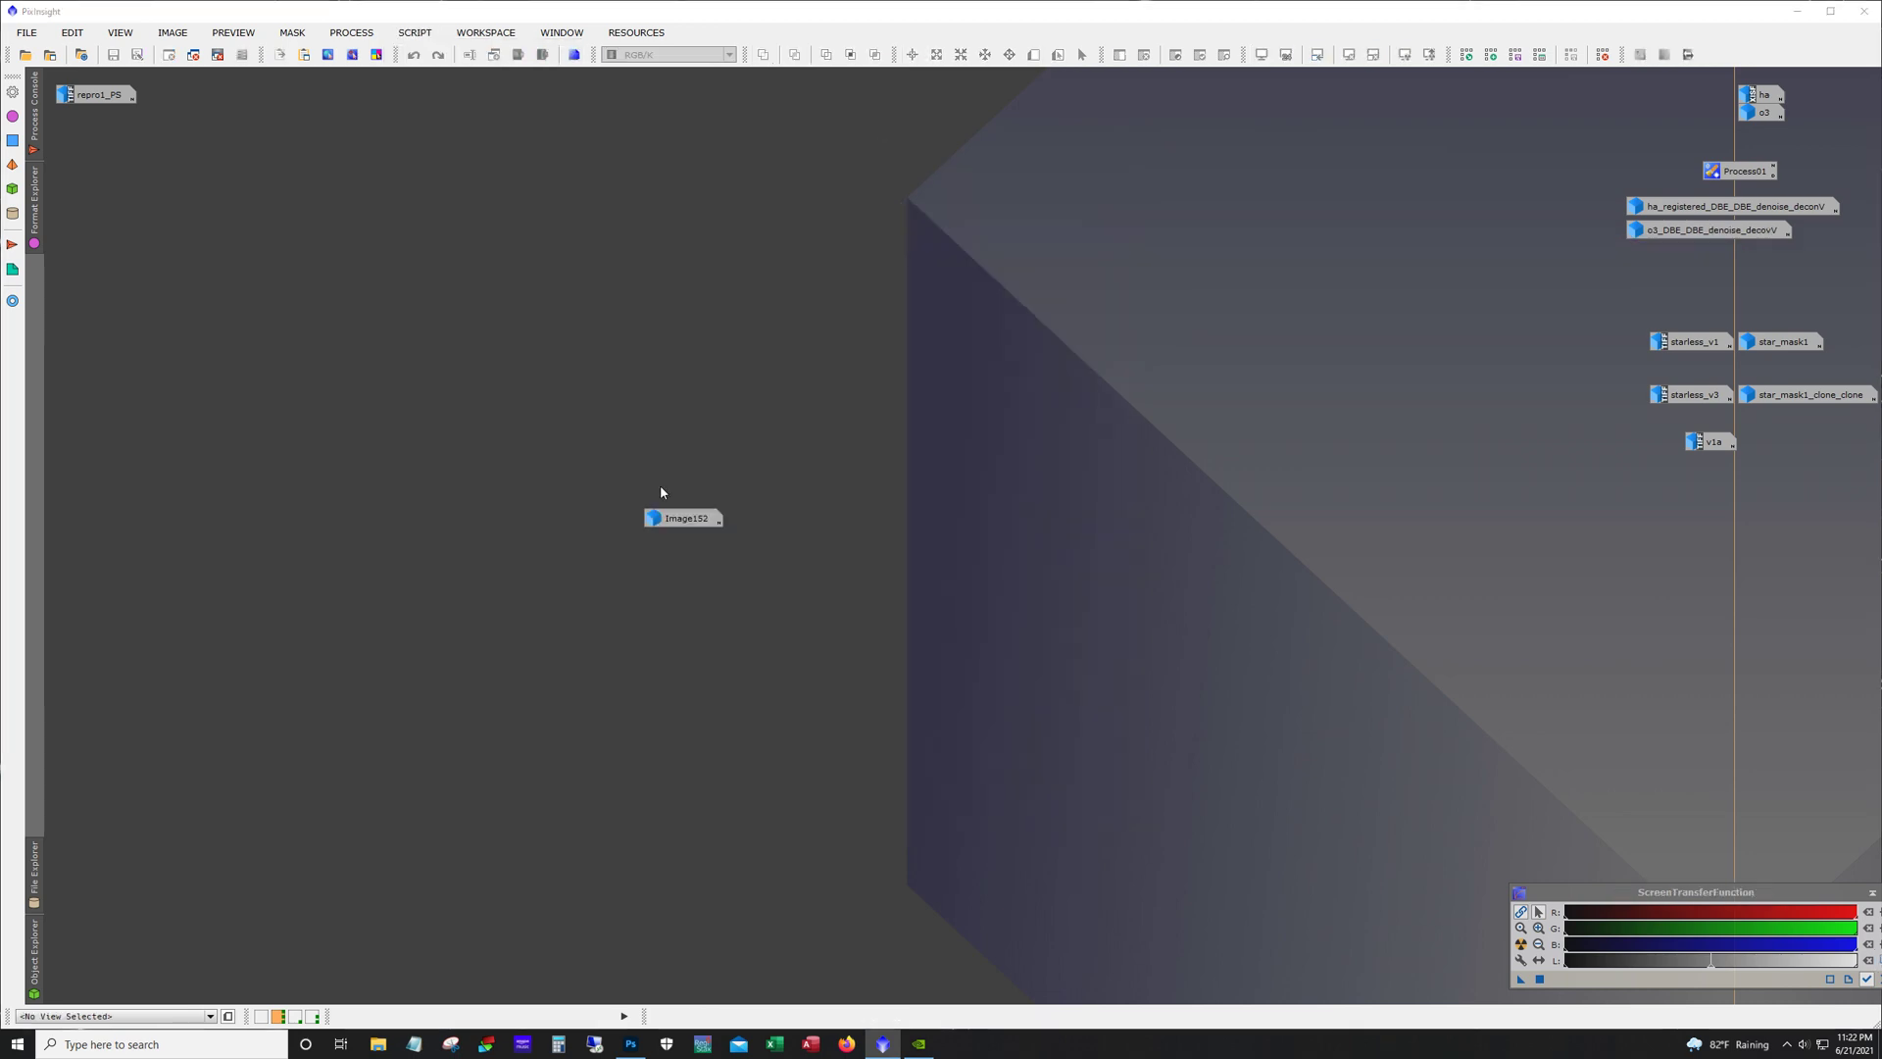
drag(669, 518, 1703, 273)
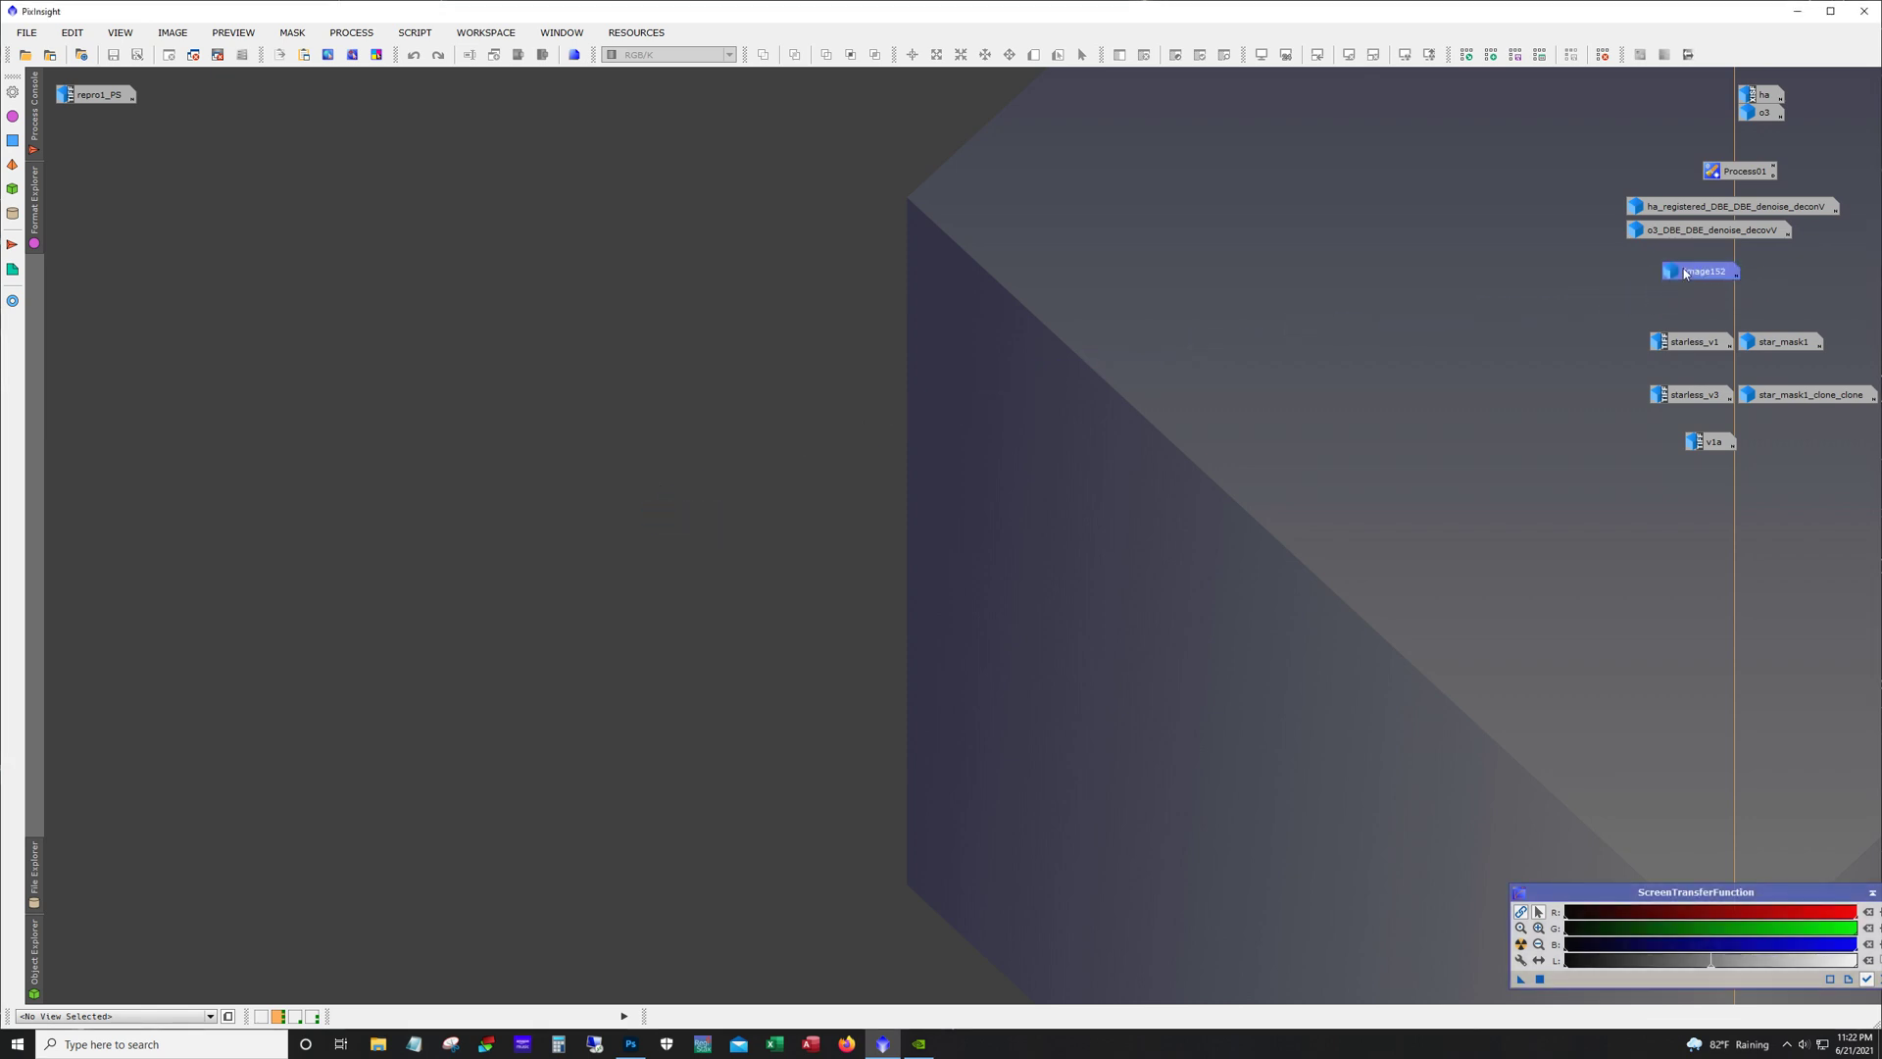
click(1688, 343)
Open starless_v1 and star_mask1, place star_mask1 to the right, and compare both windows.
double_click(1688, 343)
double_click(1748, 342)
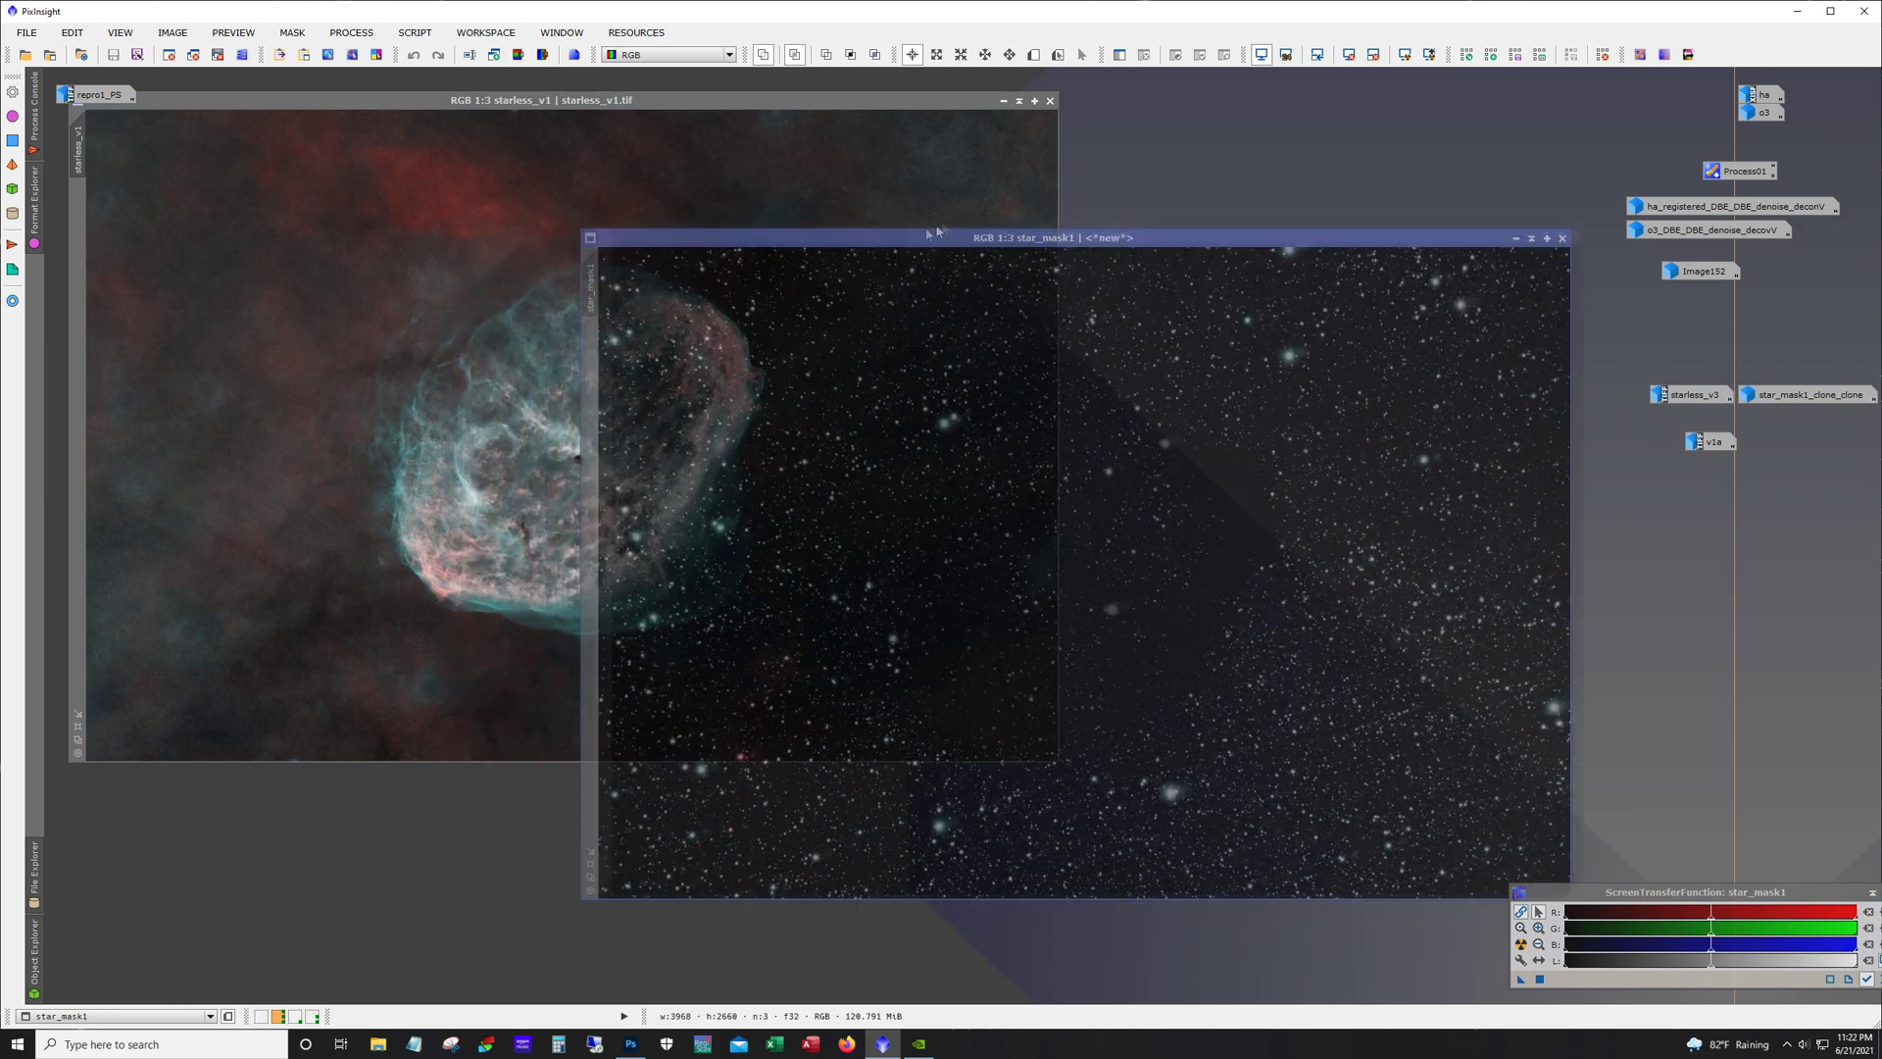
drag(758, 267, 1025, 103)
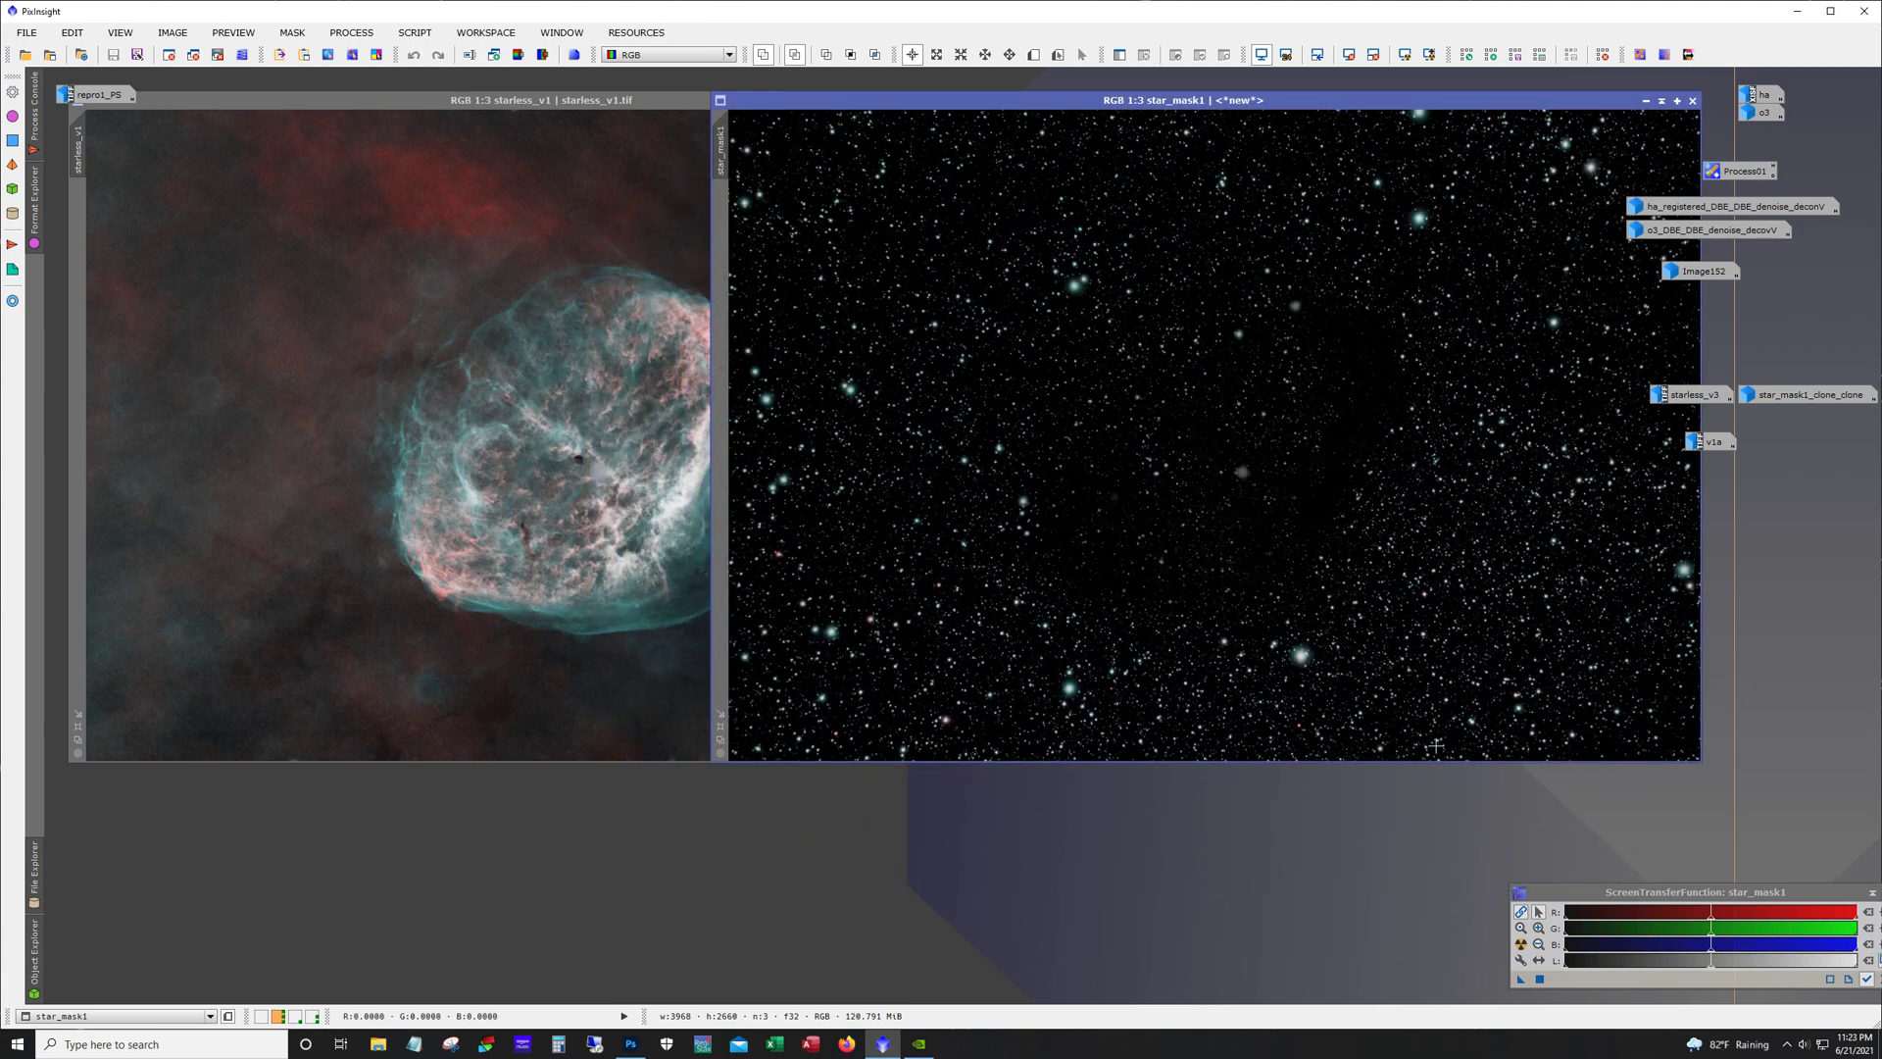
click(432, 725)
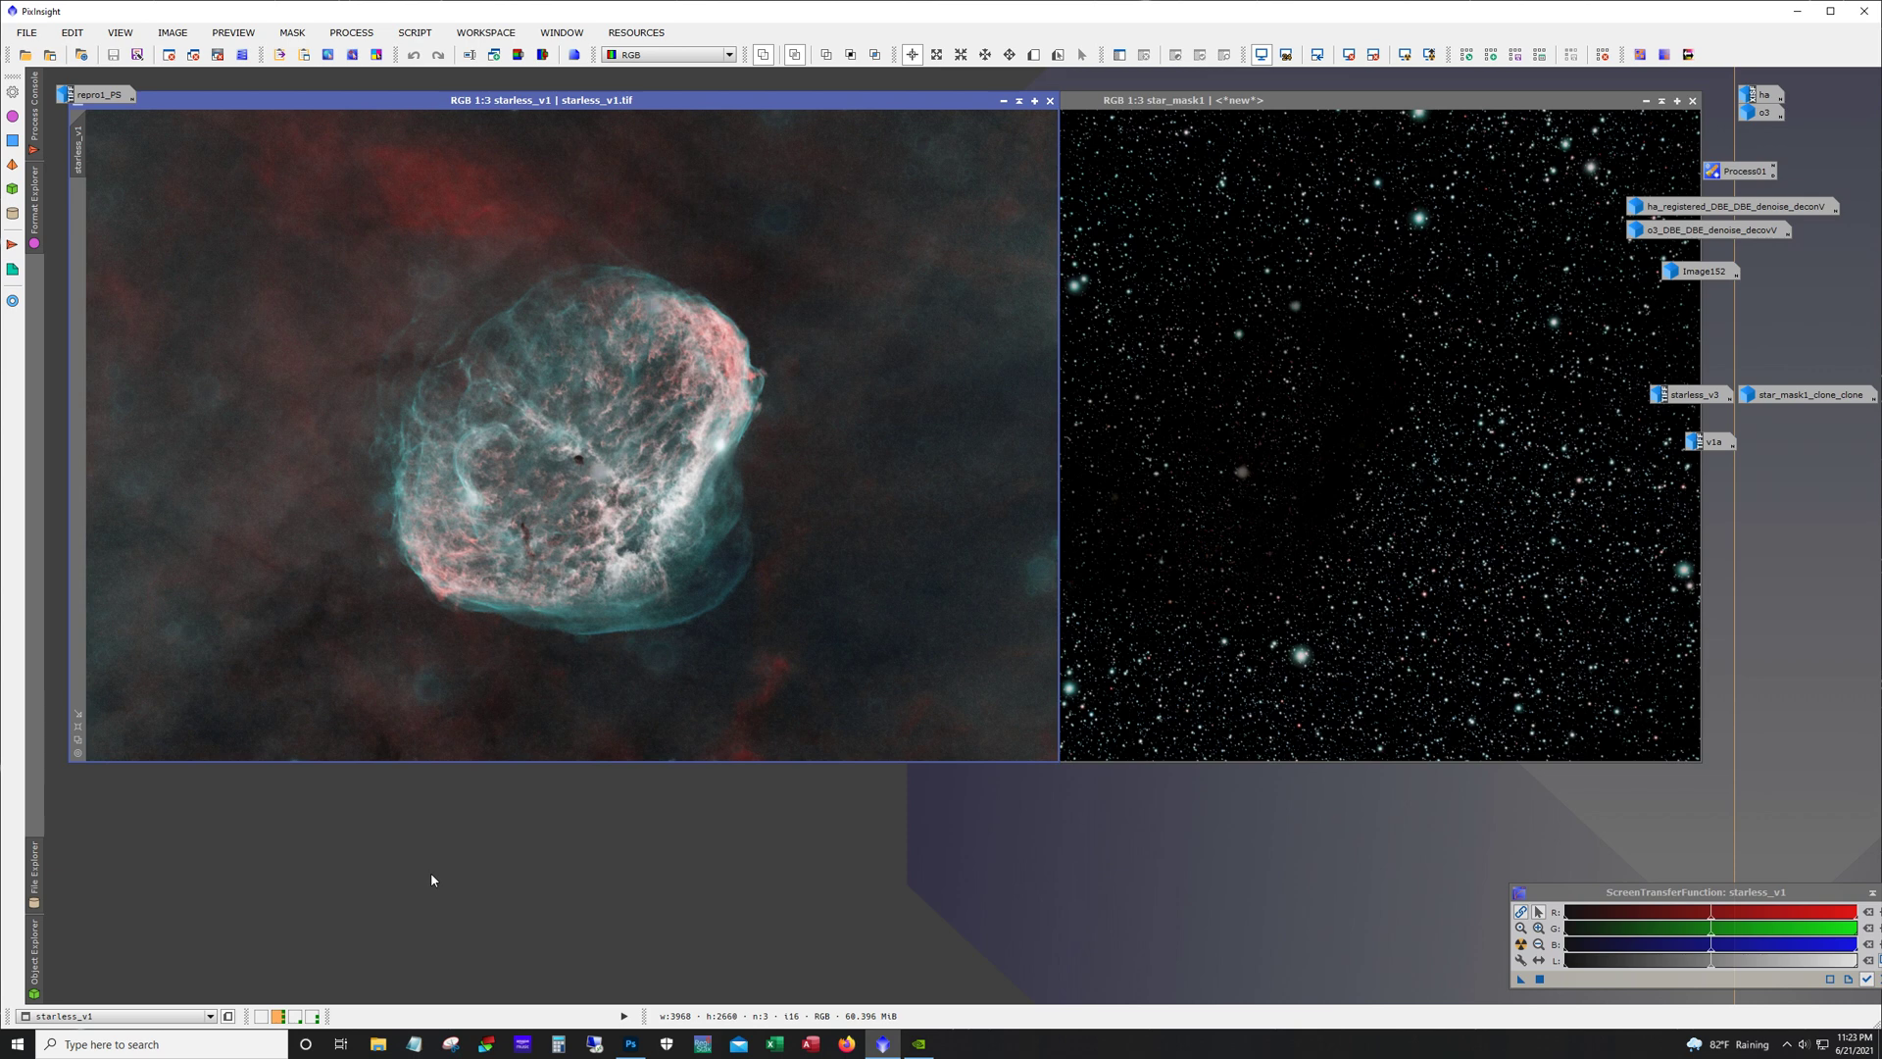
click(1182, 115)
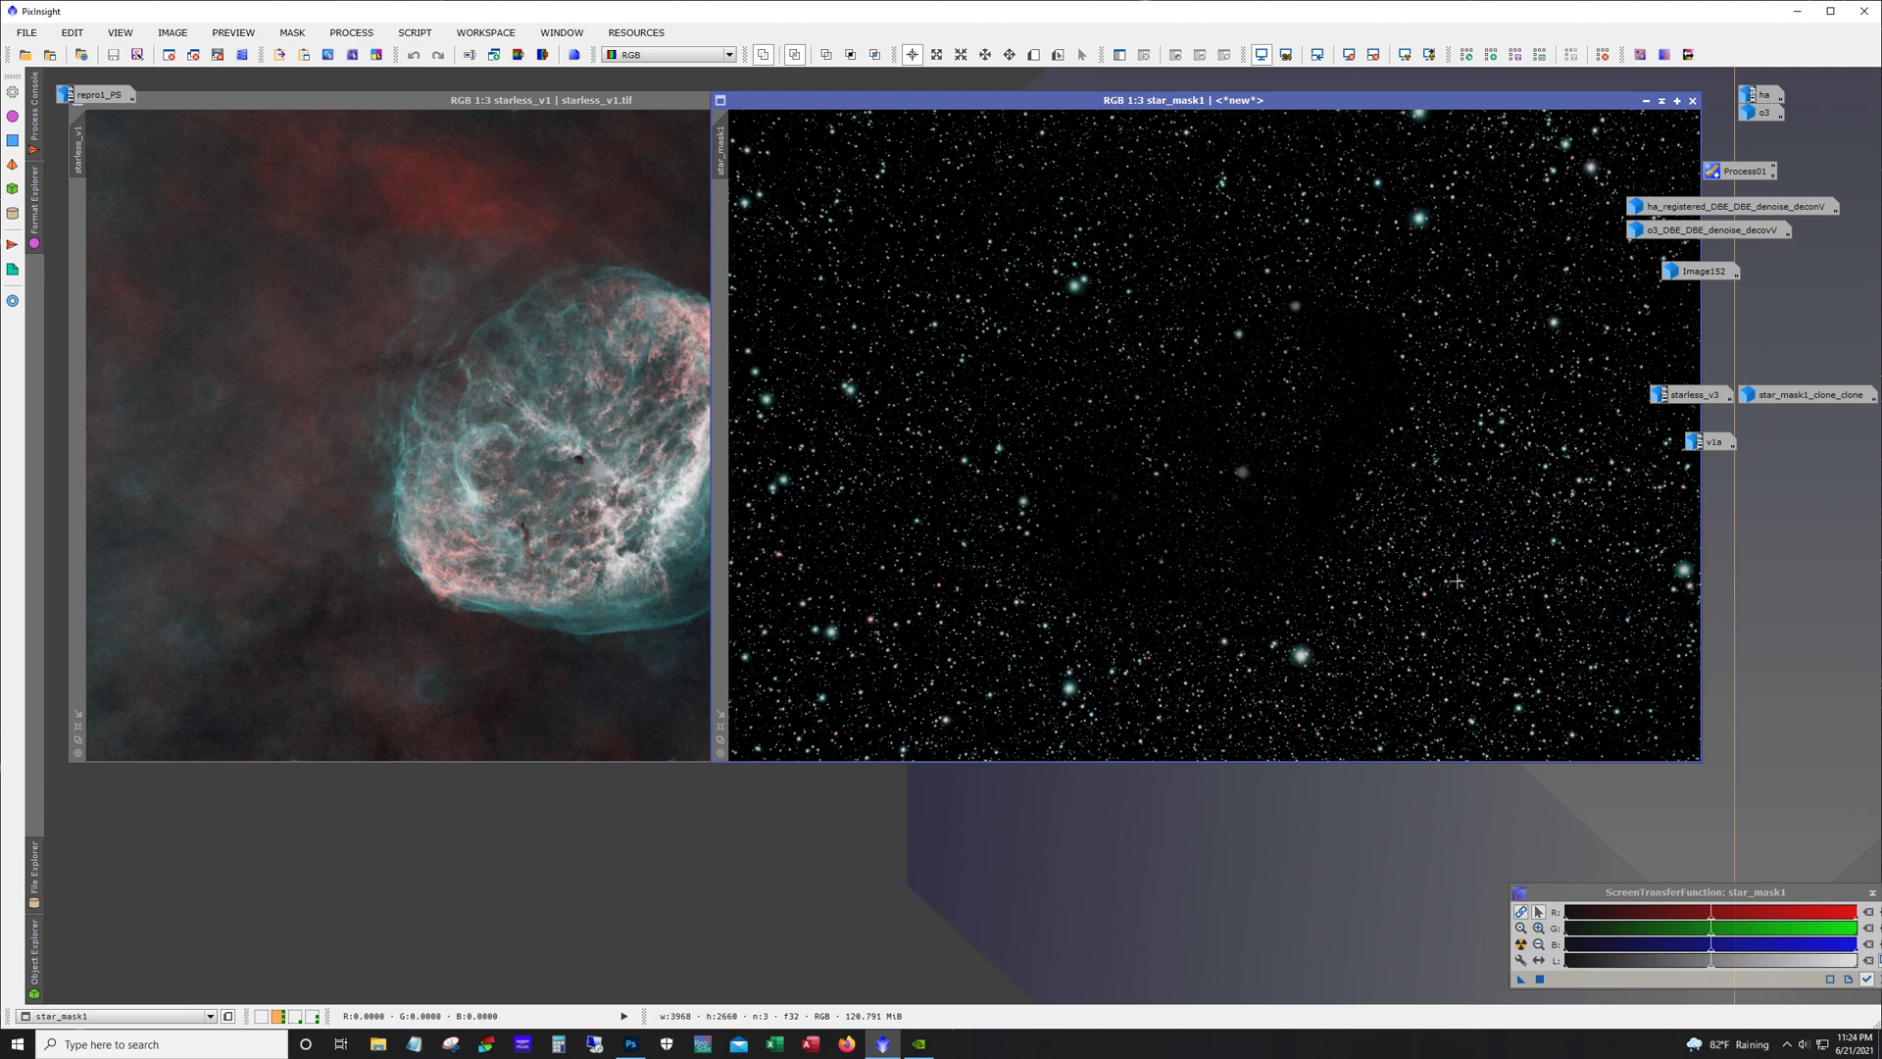
Minimize star_mask1 and starless_v1, then open starless_v3 and move it to the left.
click(1646, 100)
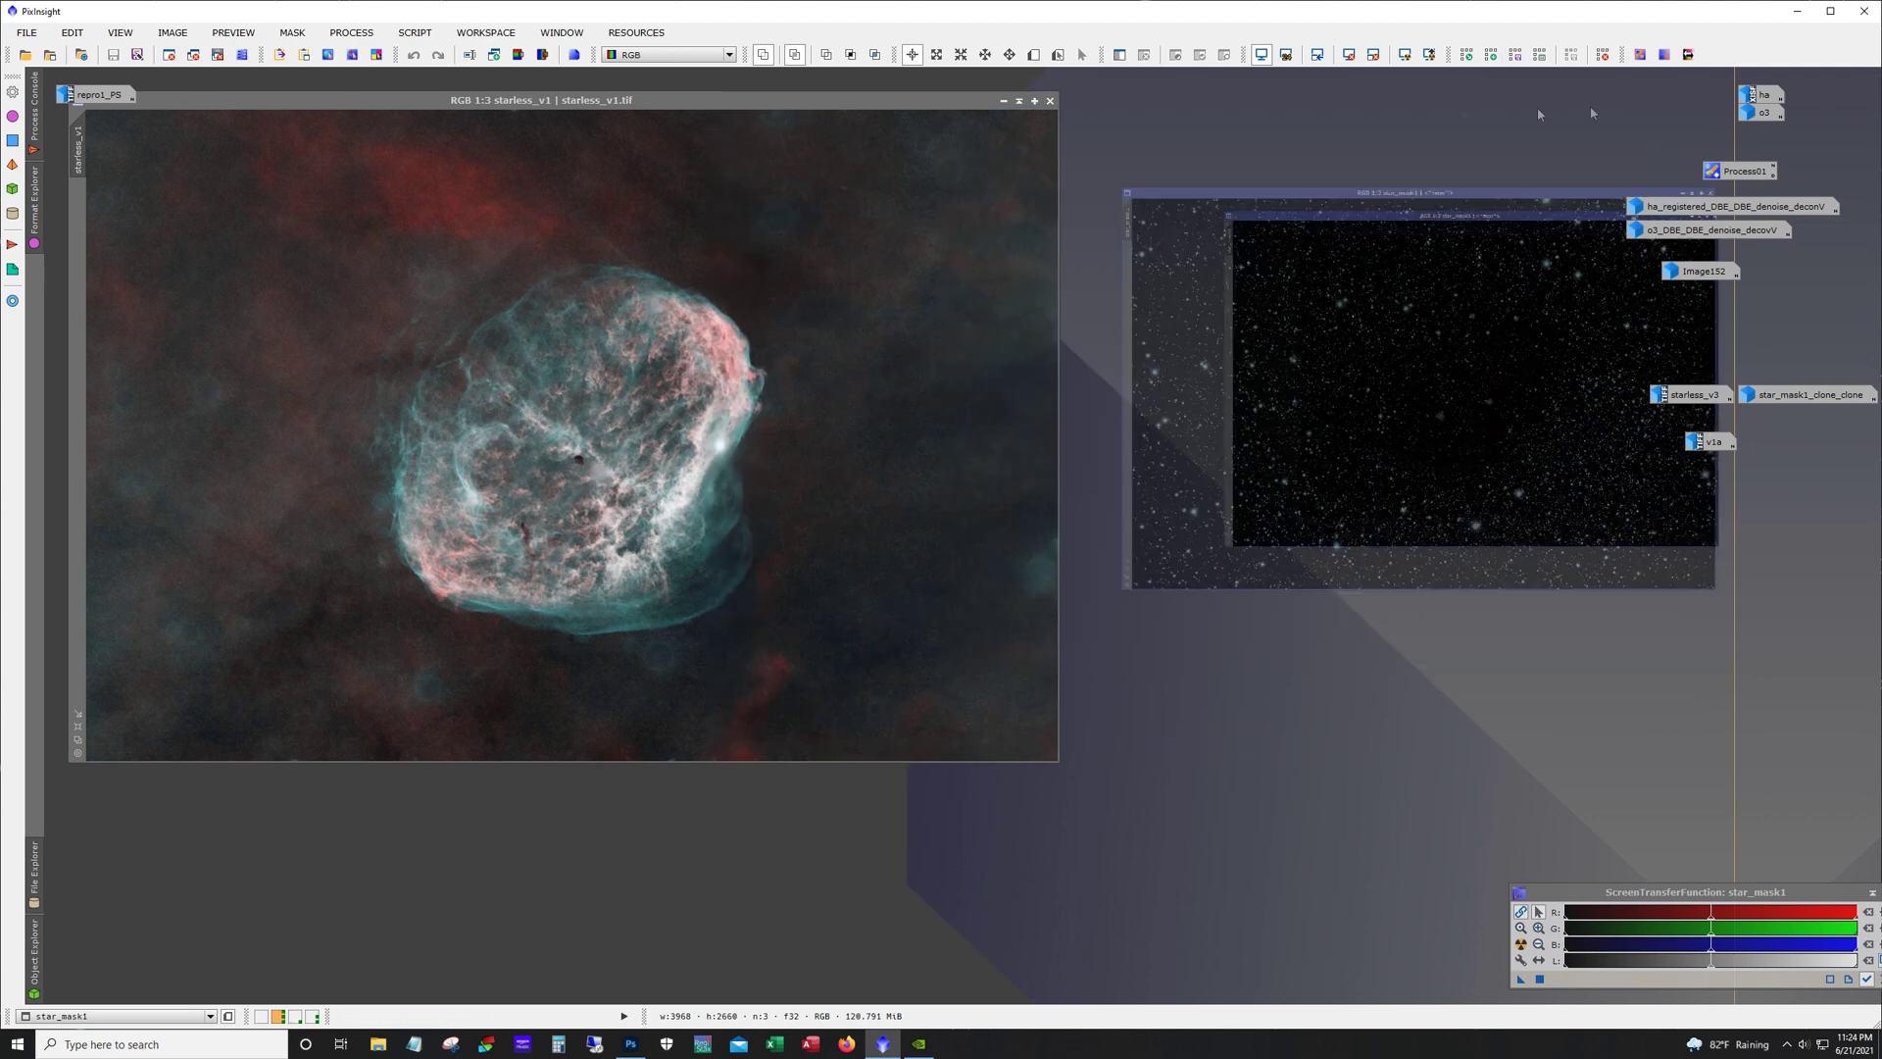
click(1003, 101)
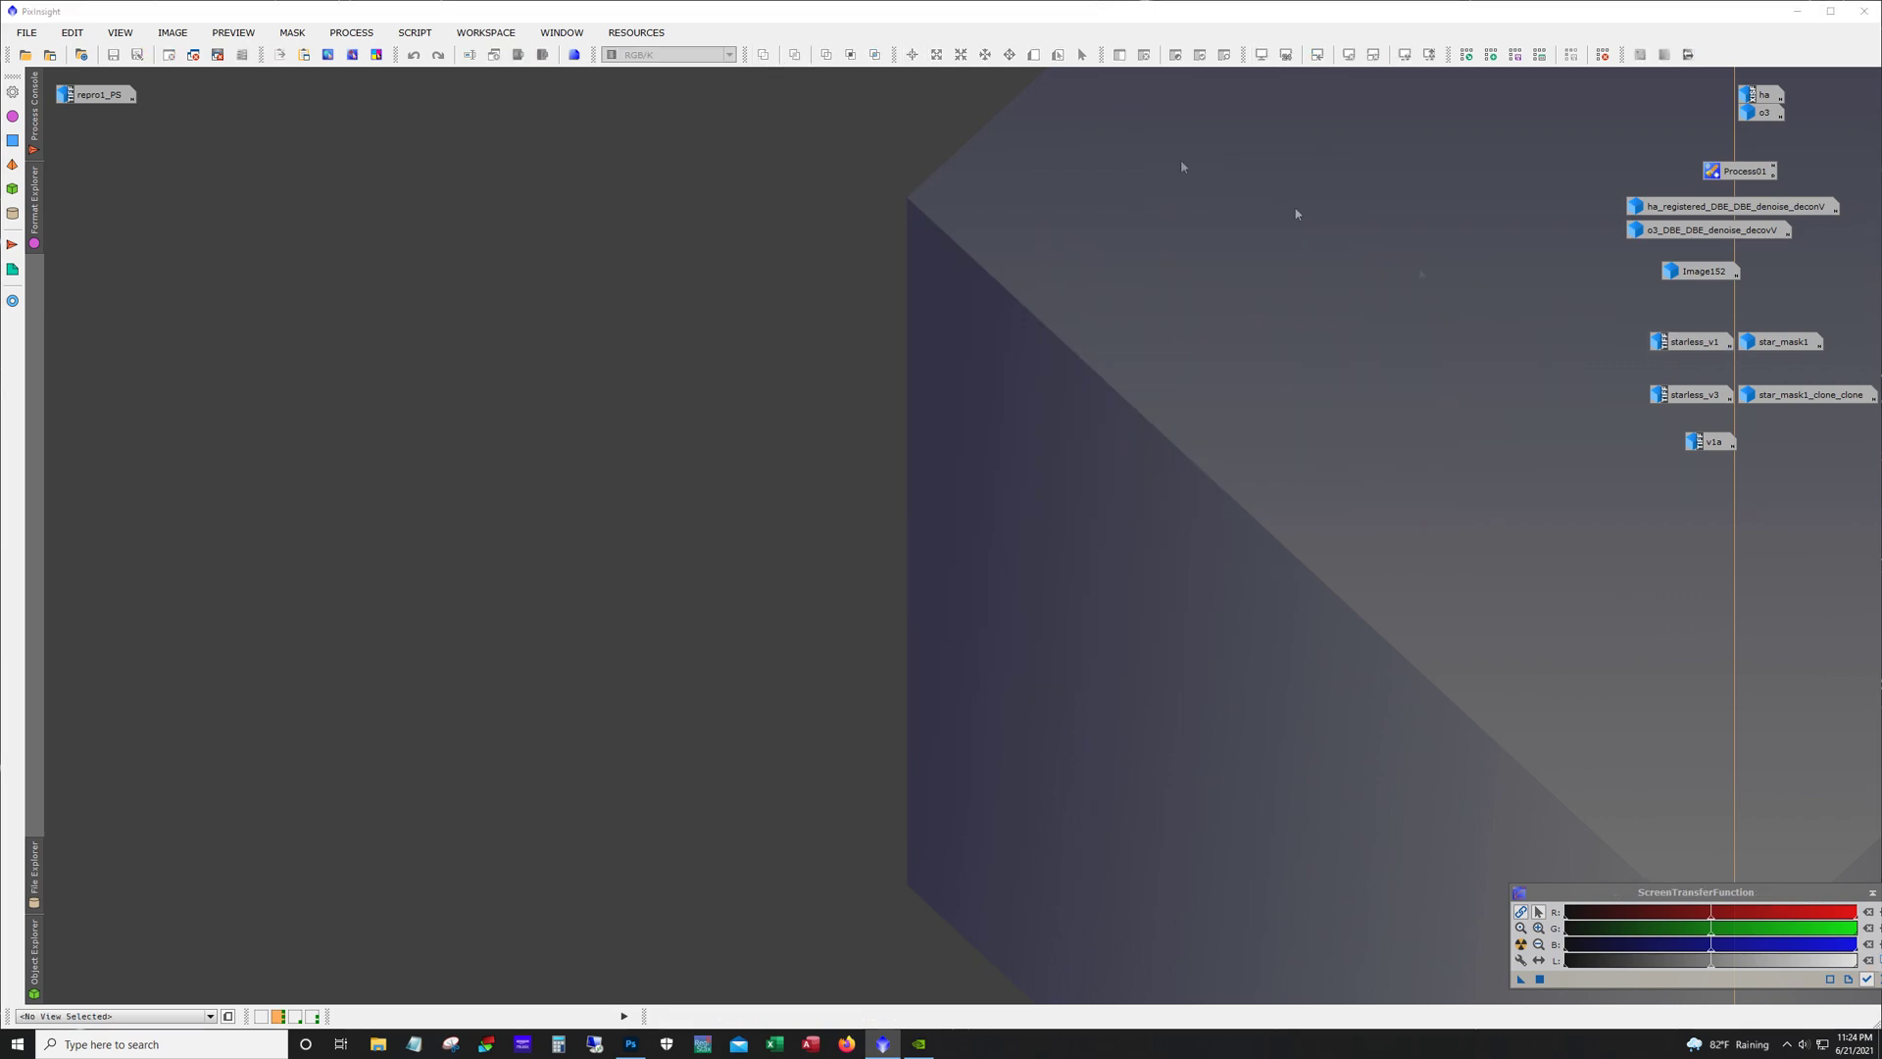
double_click(1676, 397)
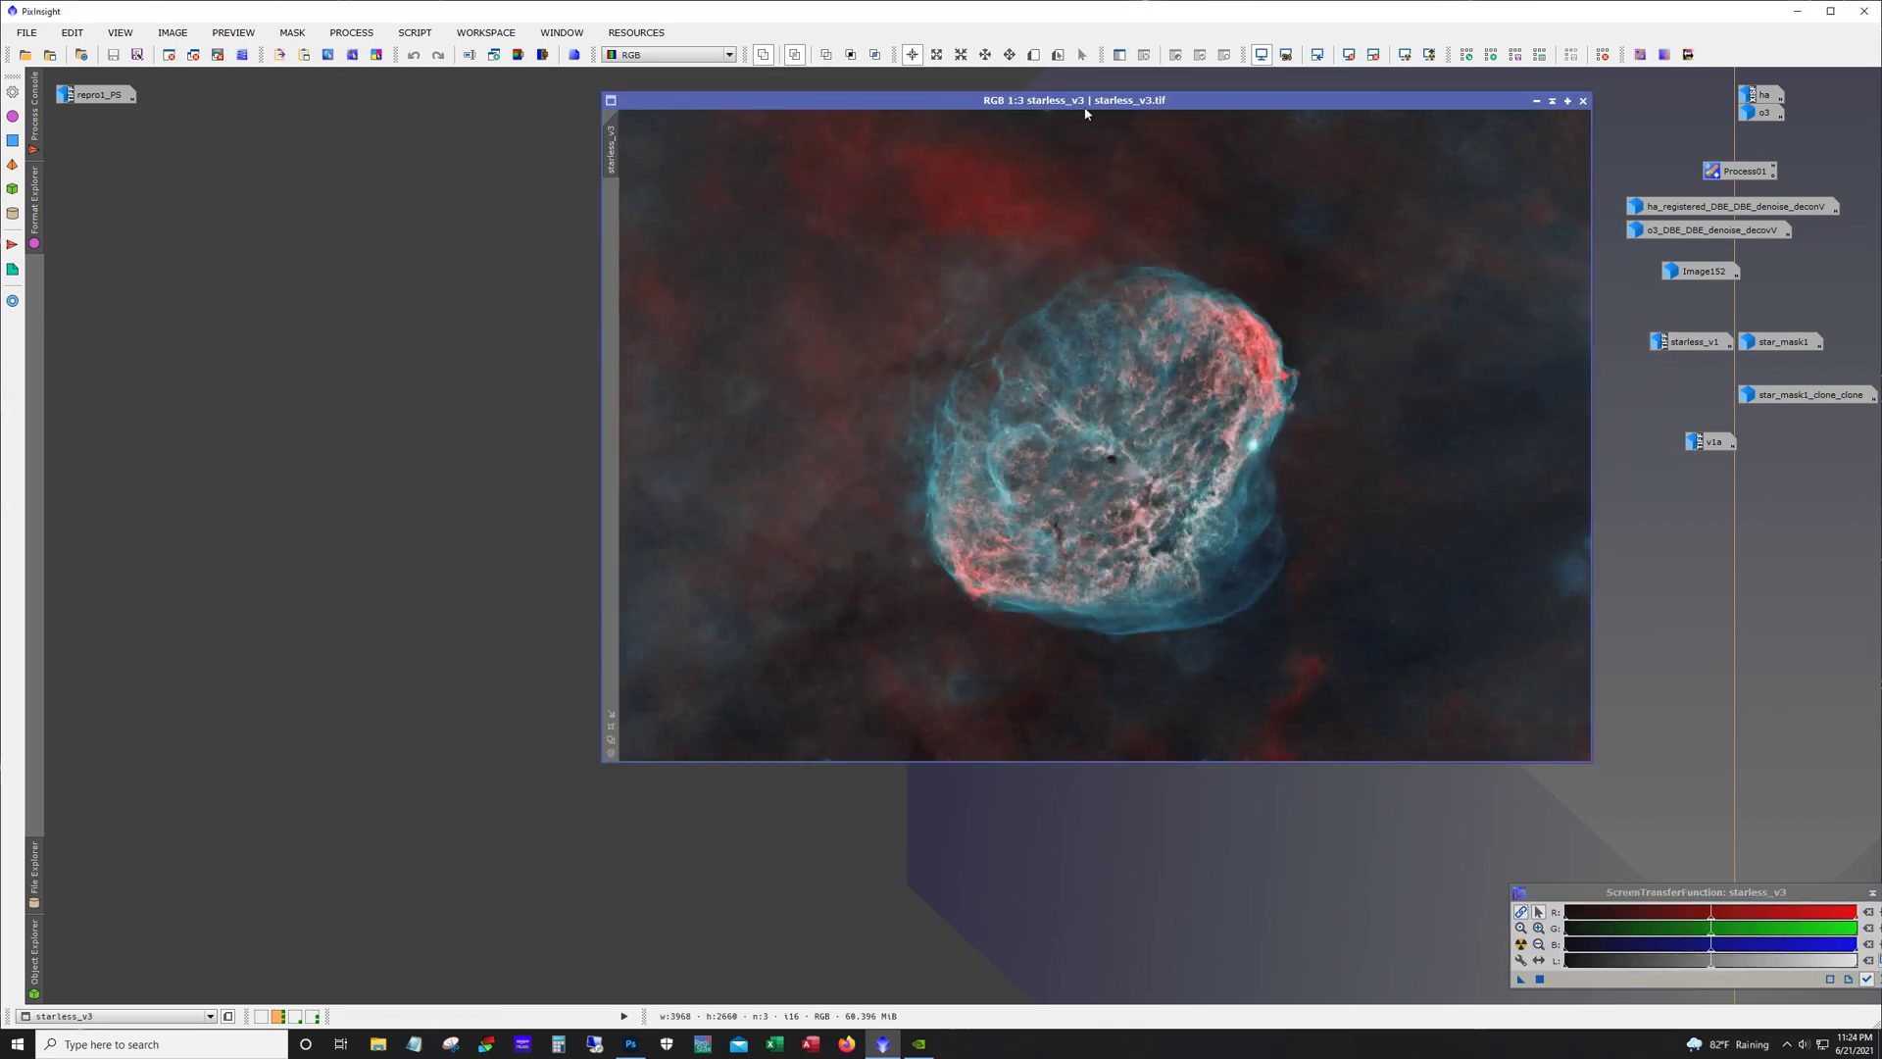
drag(1086, 107, 576, 150)
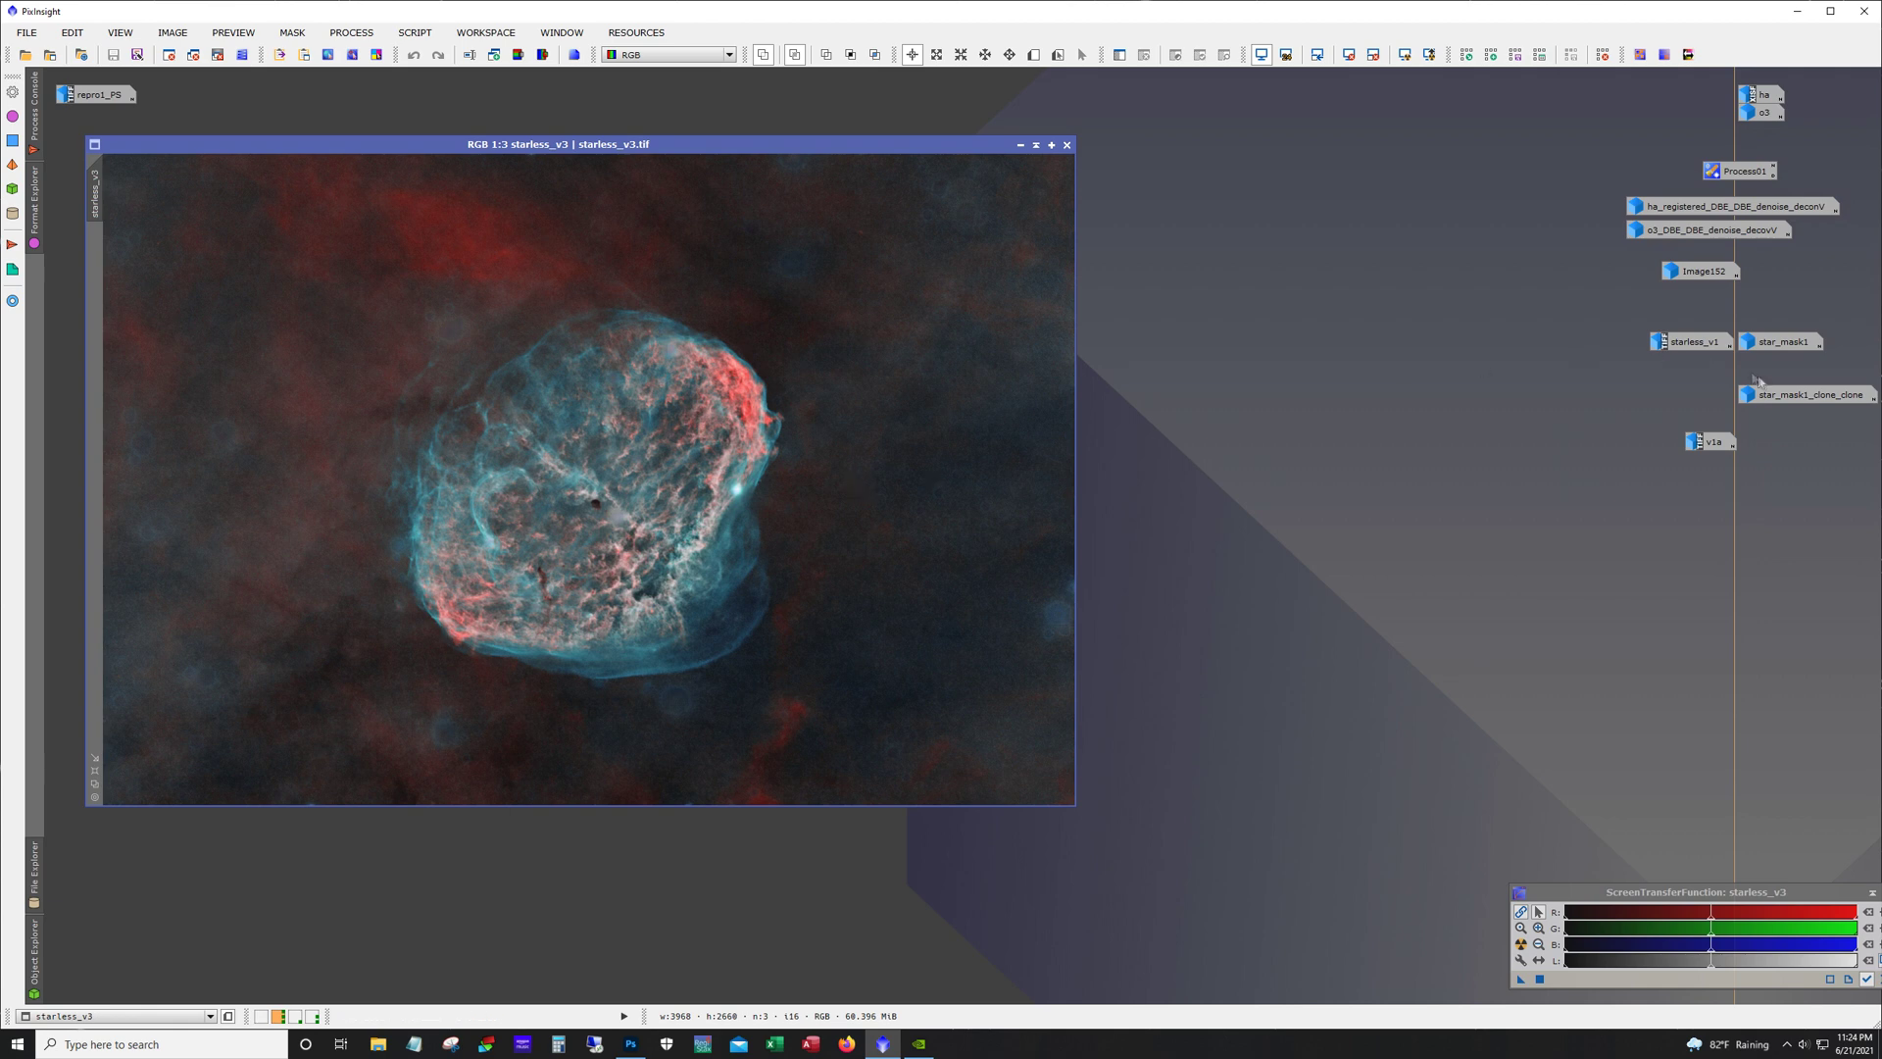
double_click(1812, 394)
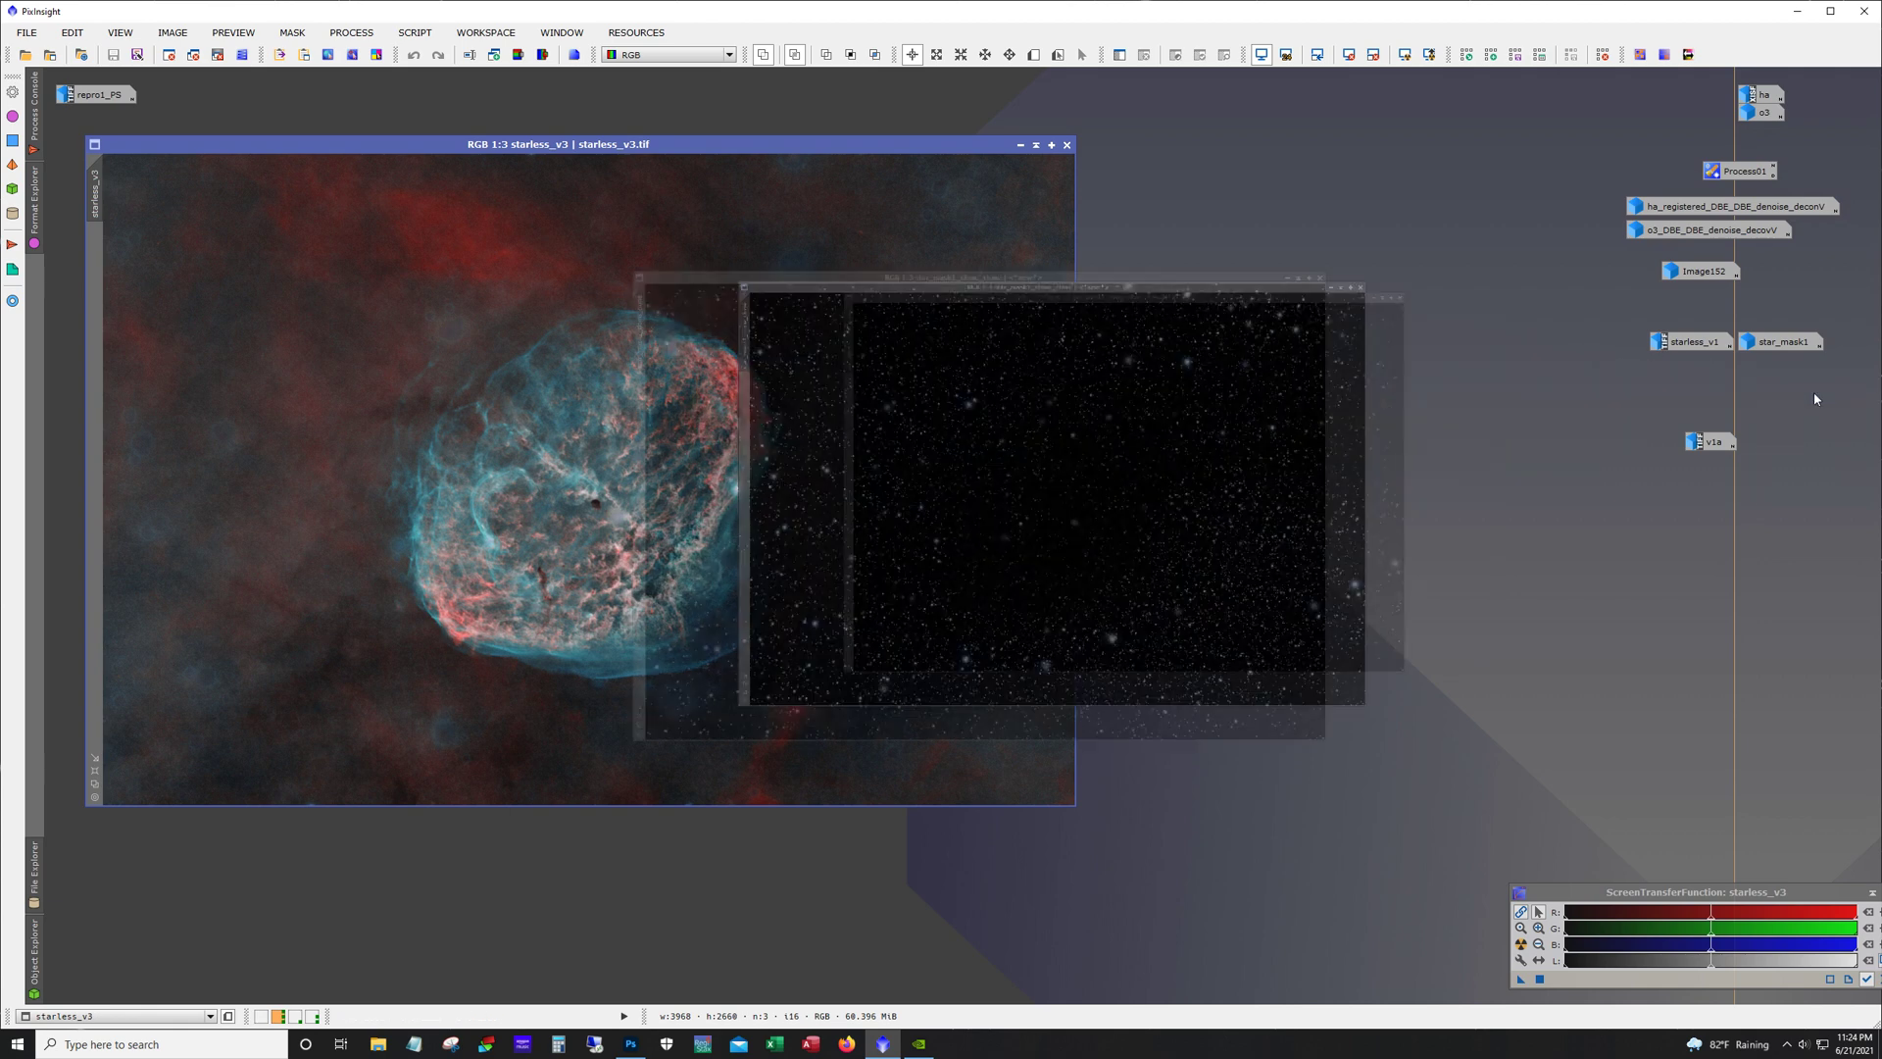
drag(654, 236, 551, 135)
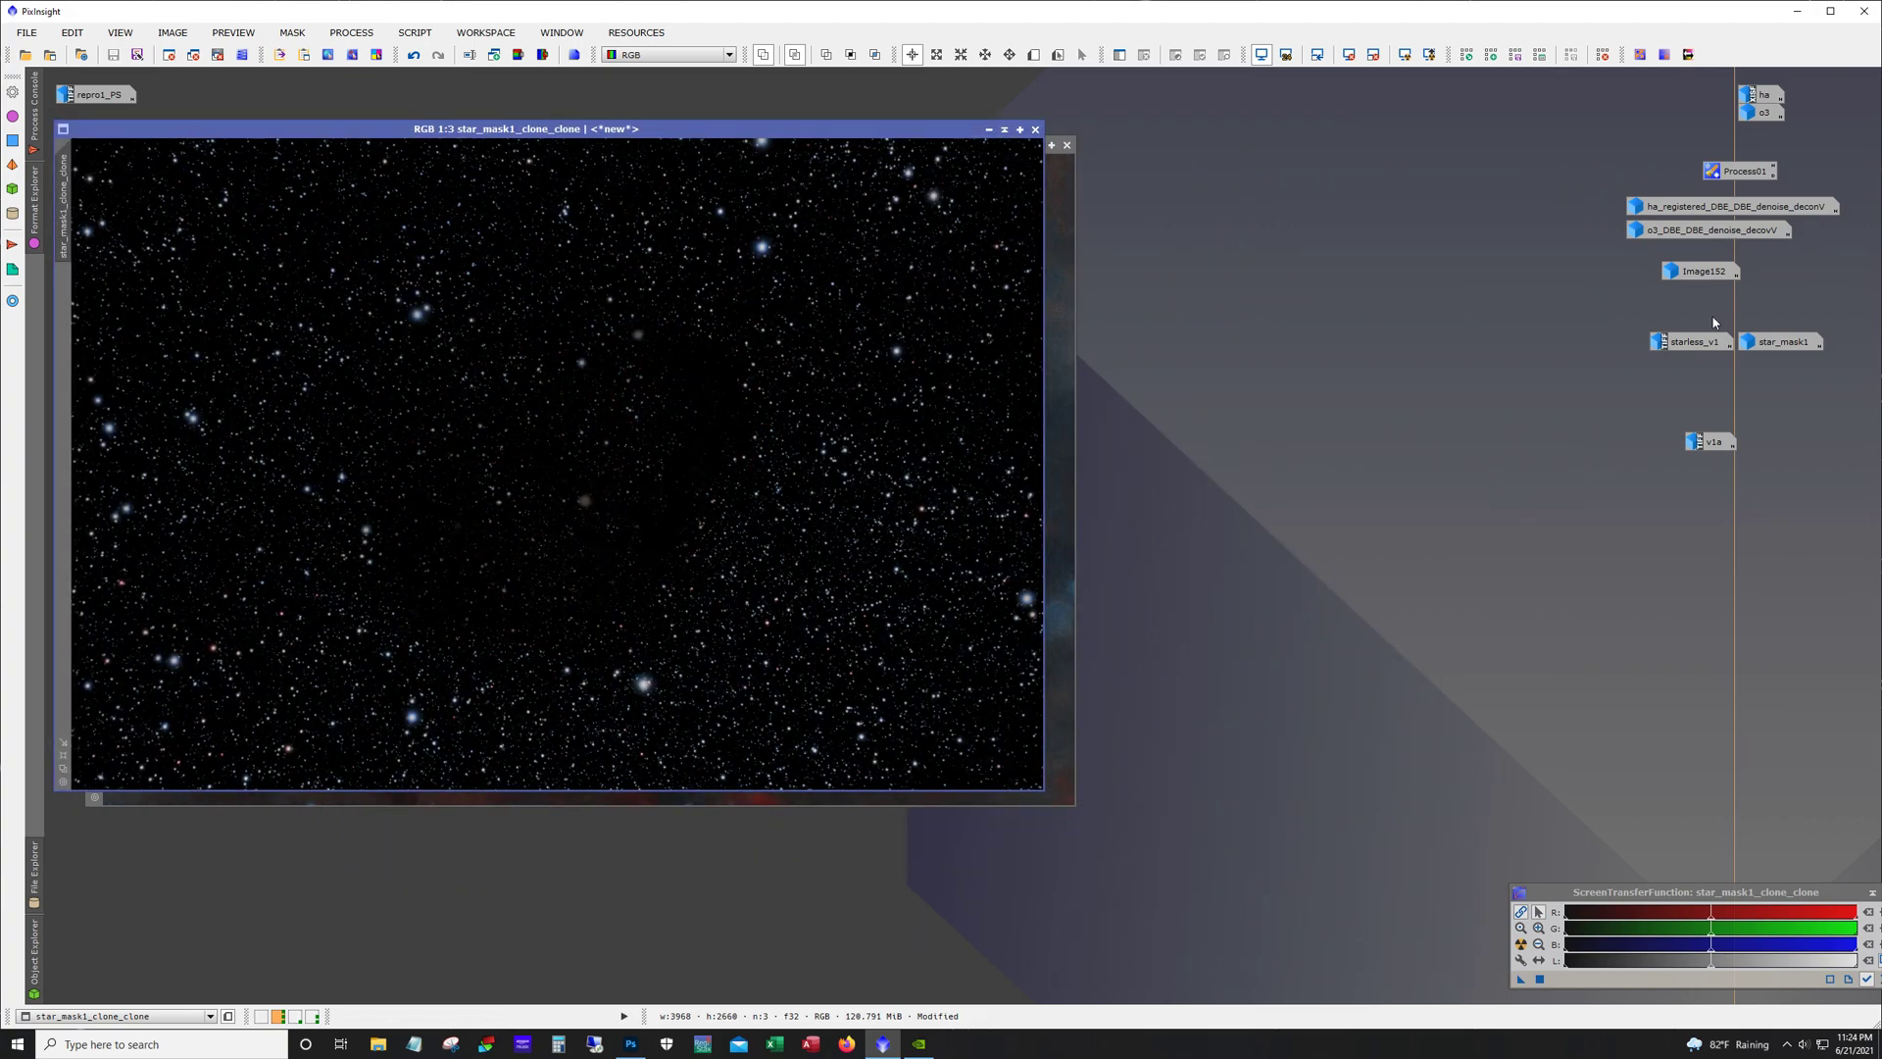
double_click(1769, 347)
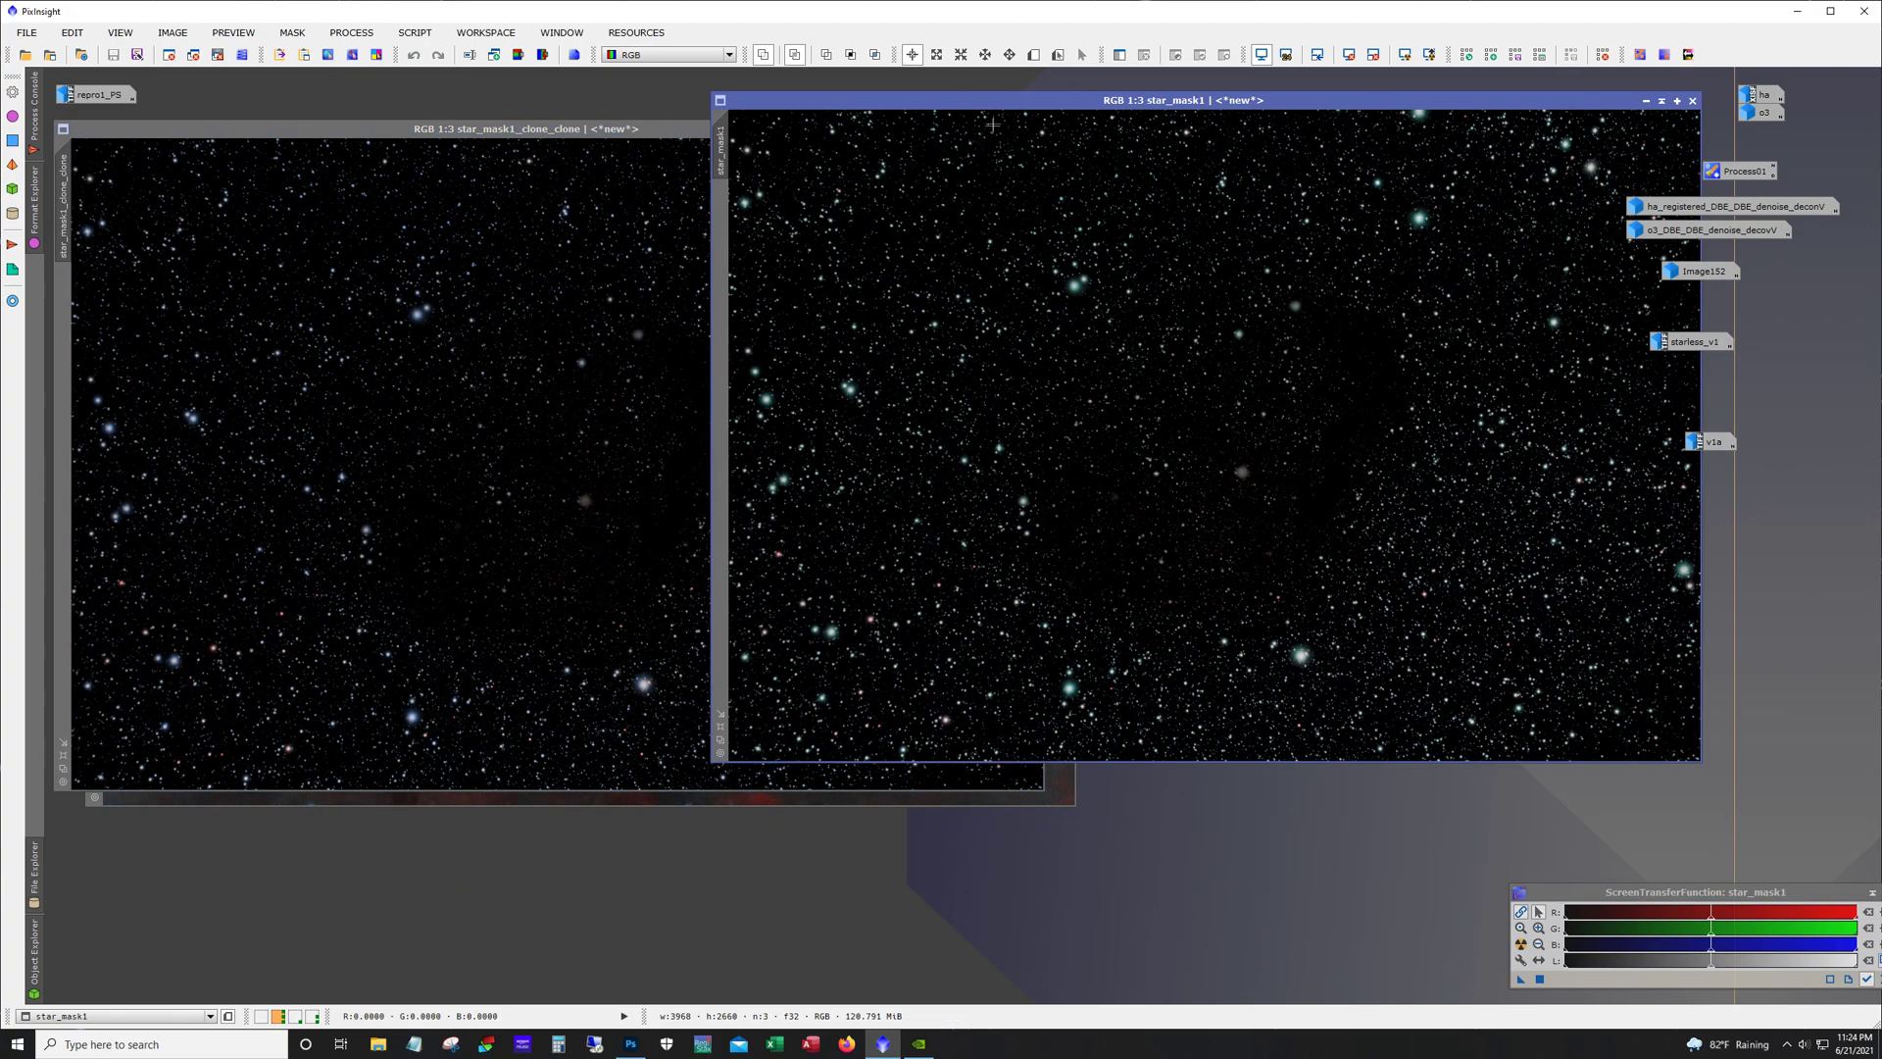
drag(992, 112, 919, 140)
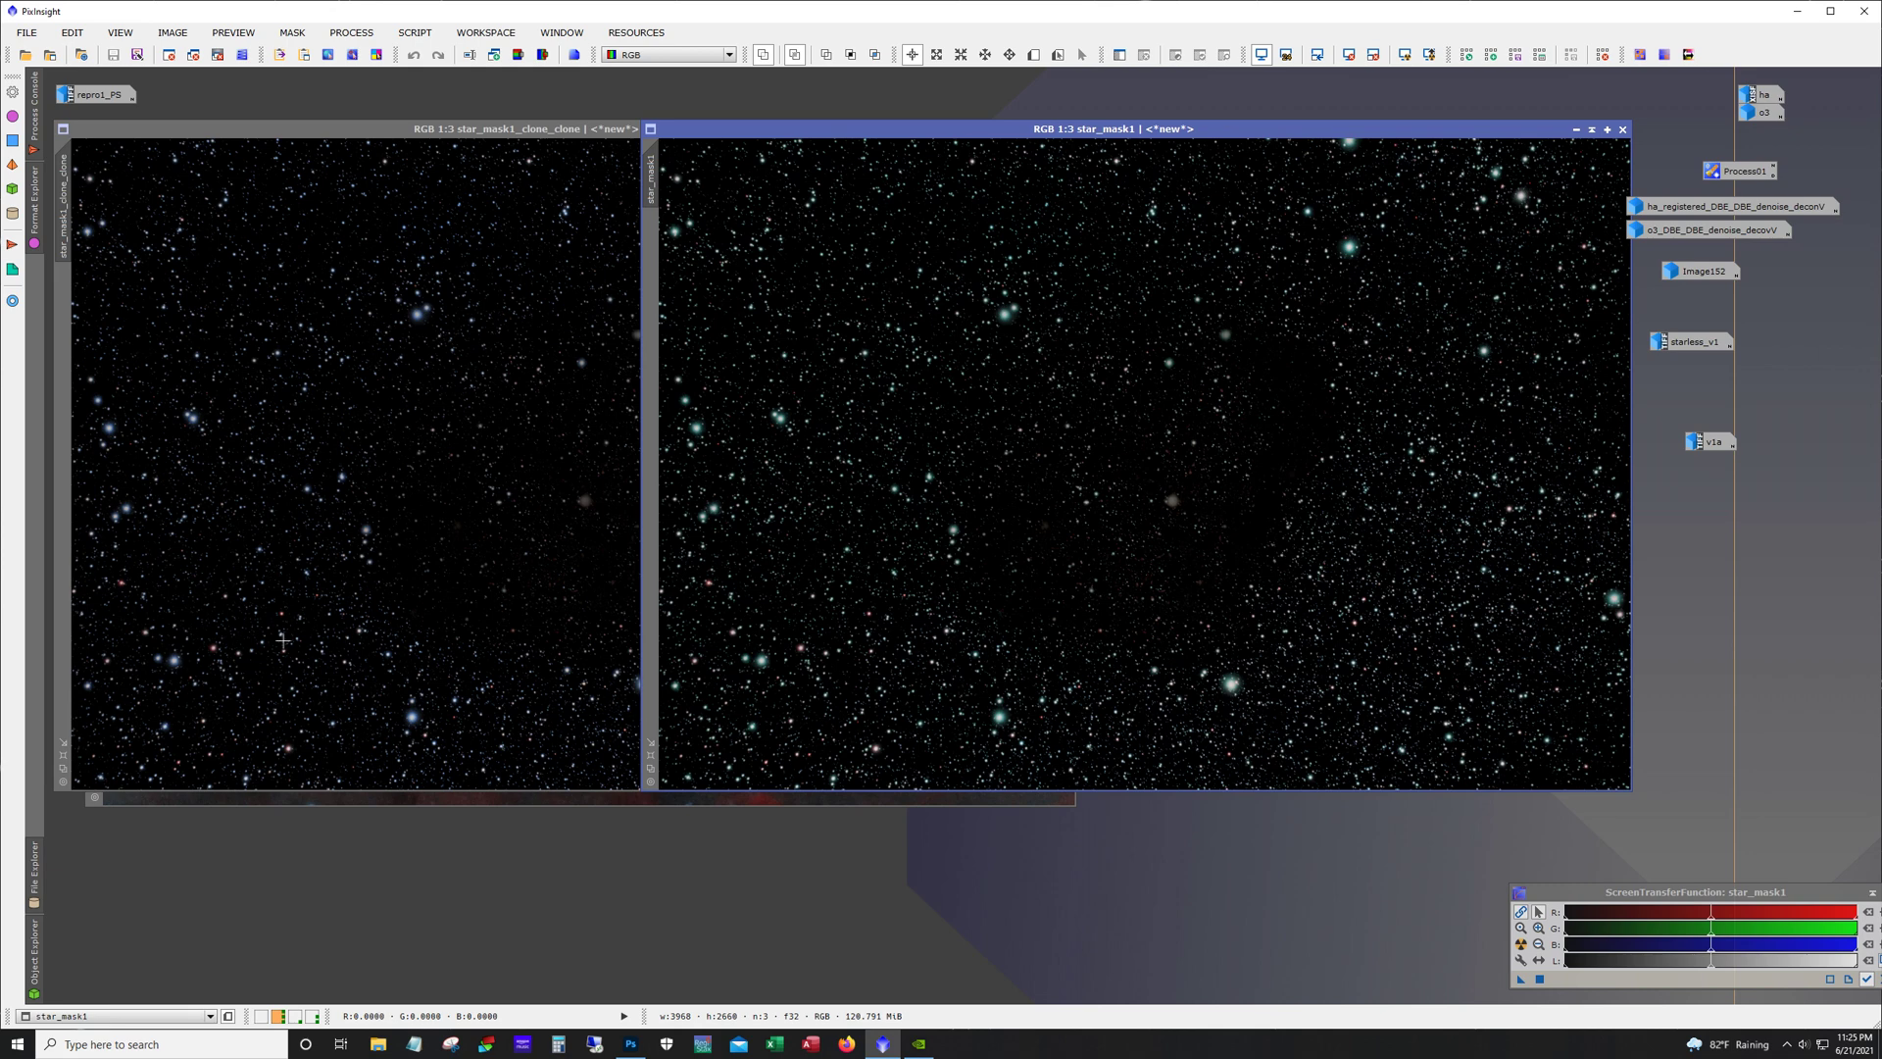
click(498, 149)
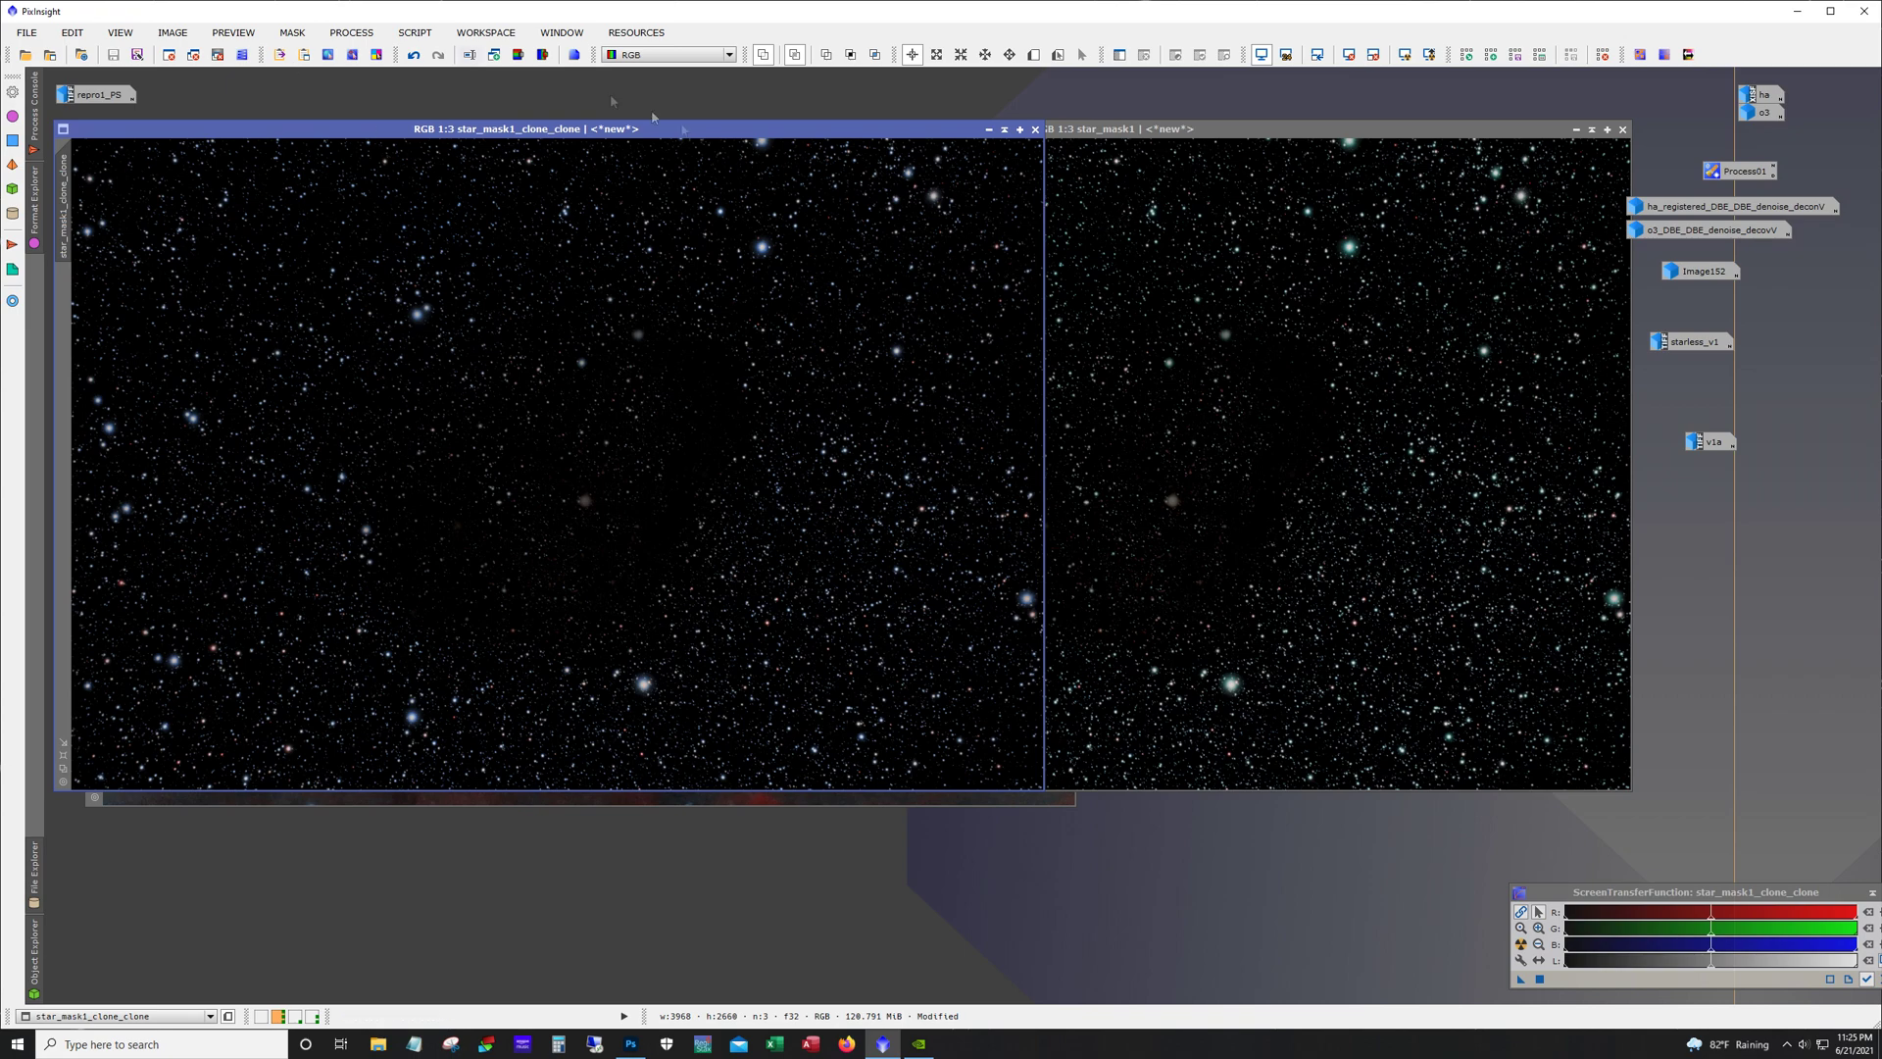
click(990, 129)
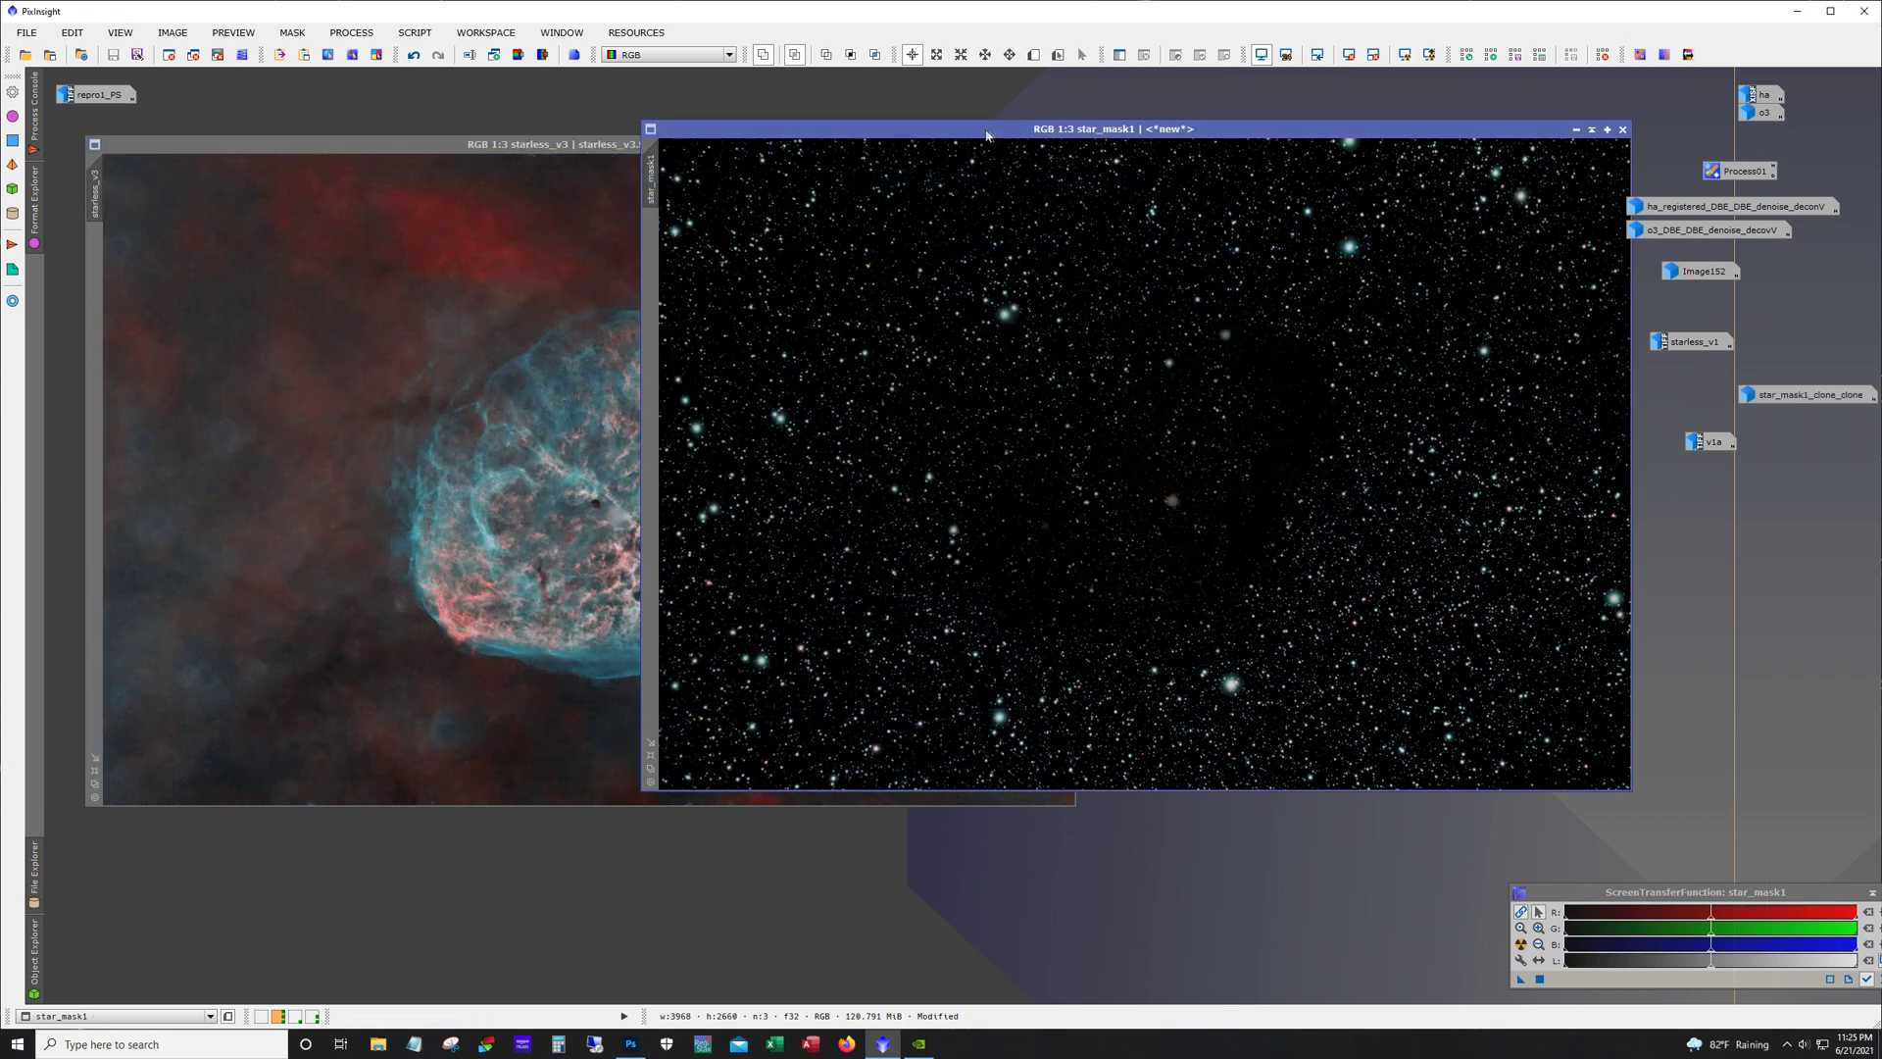
click(1577, 130)
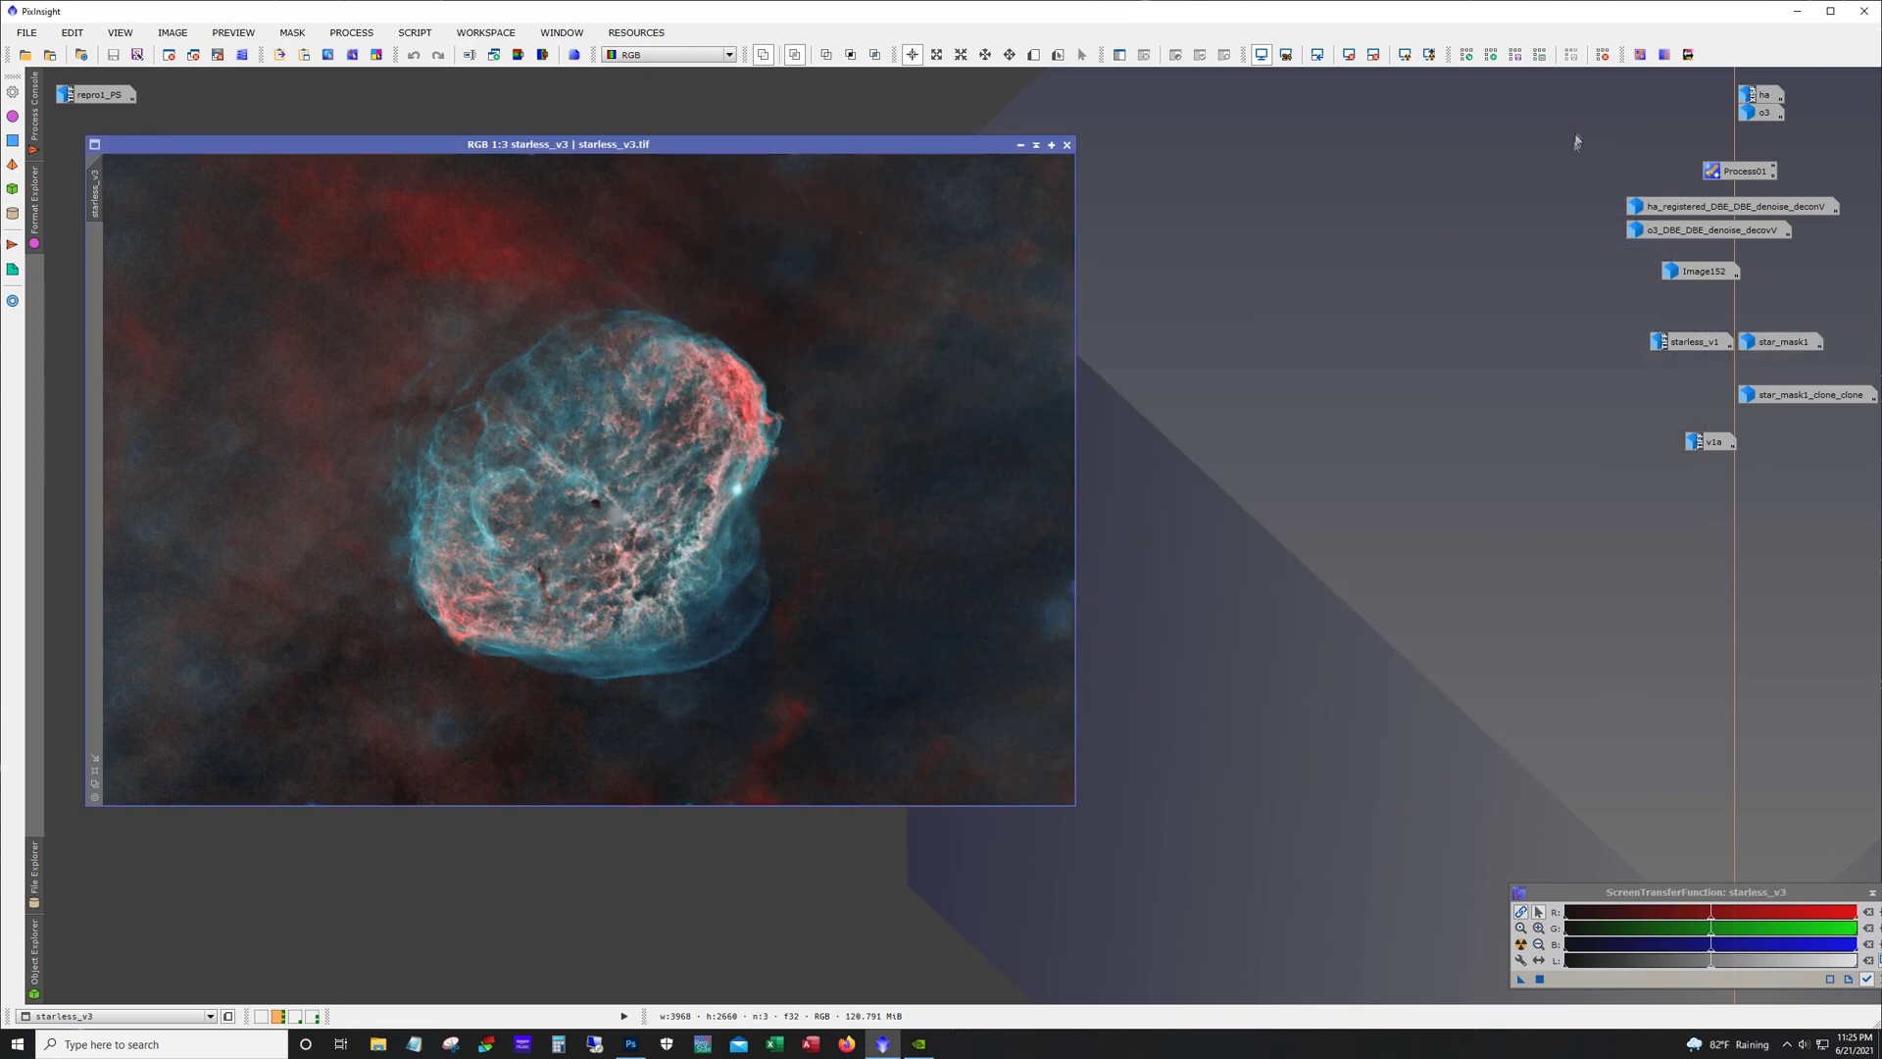
double_click(1711, 441)
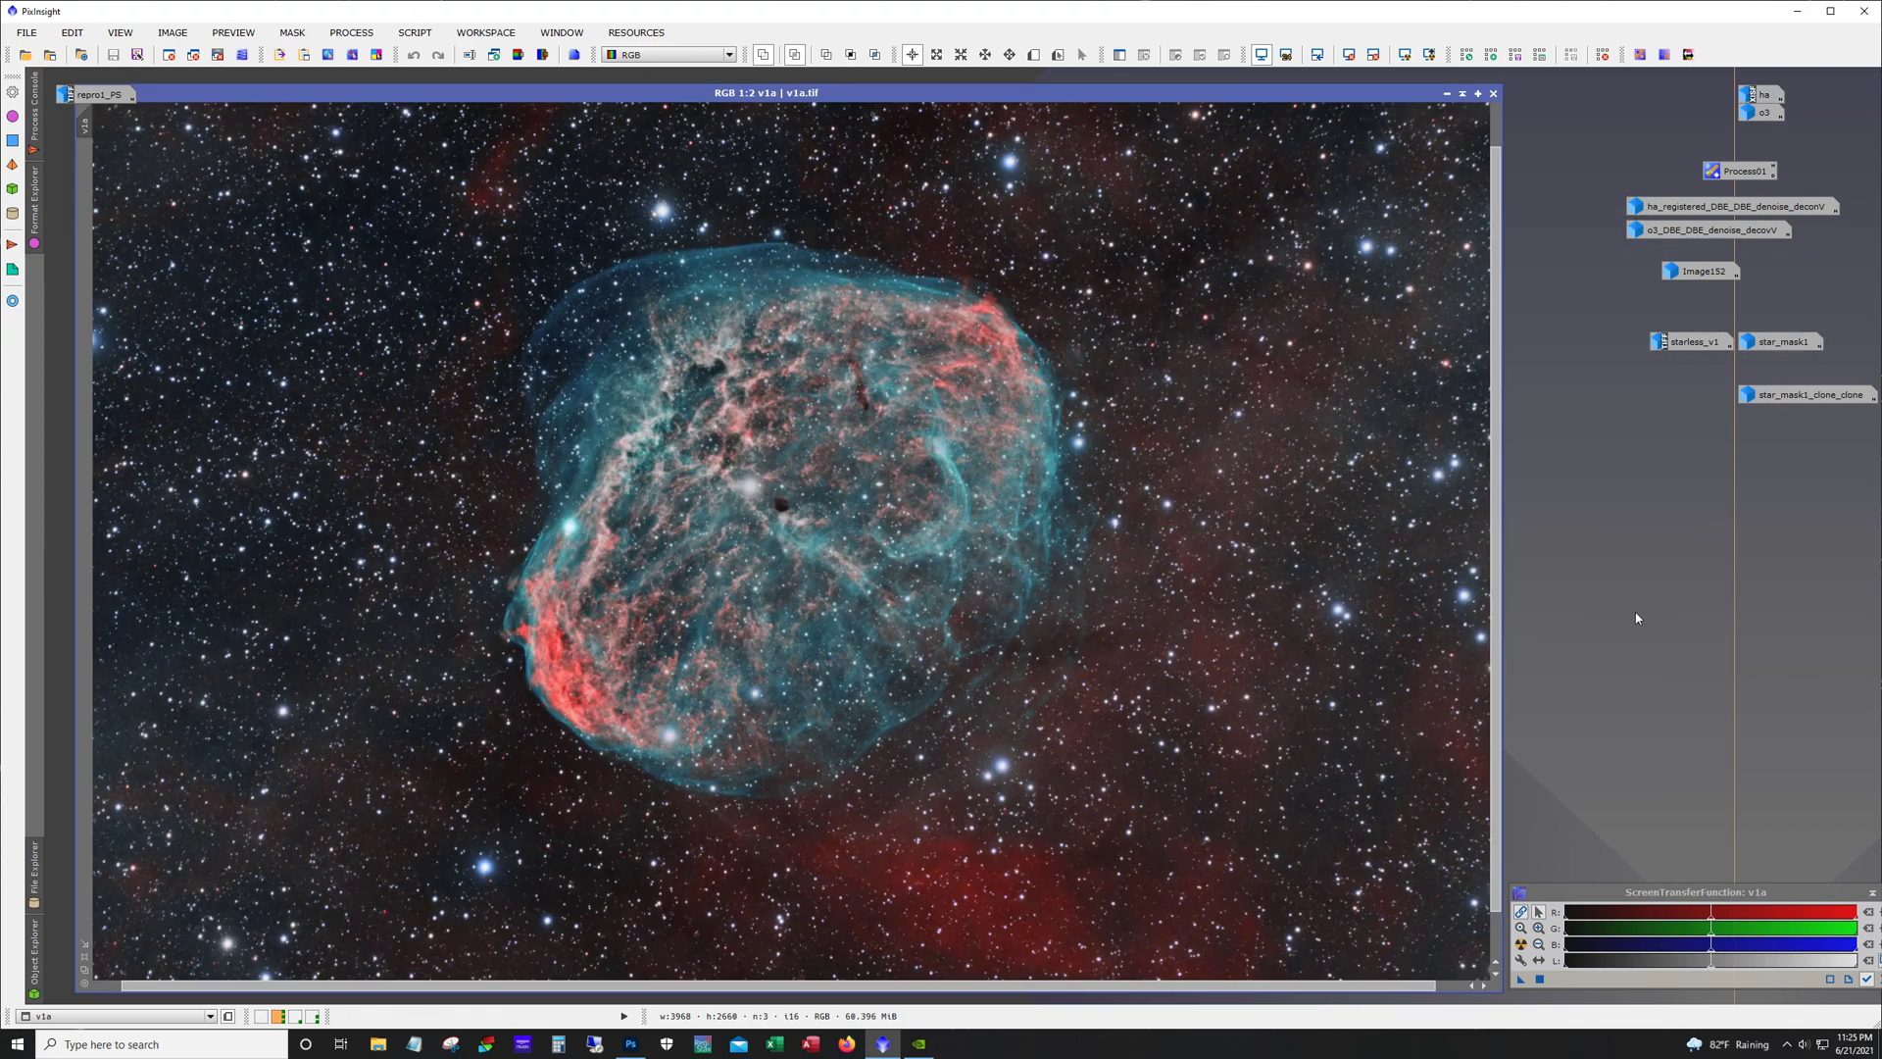